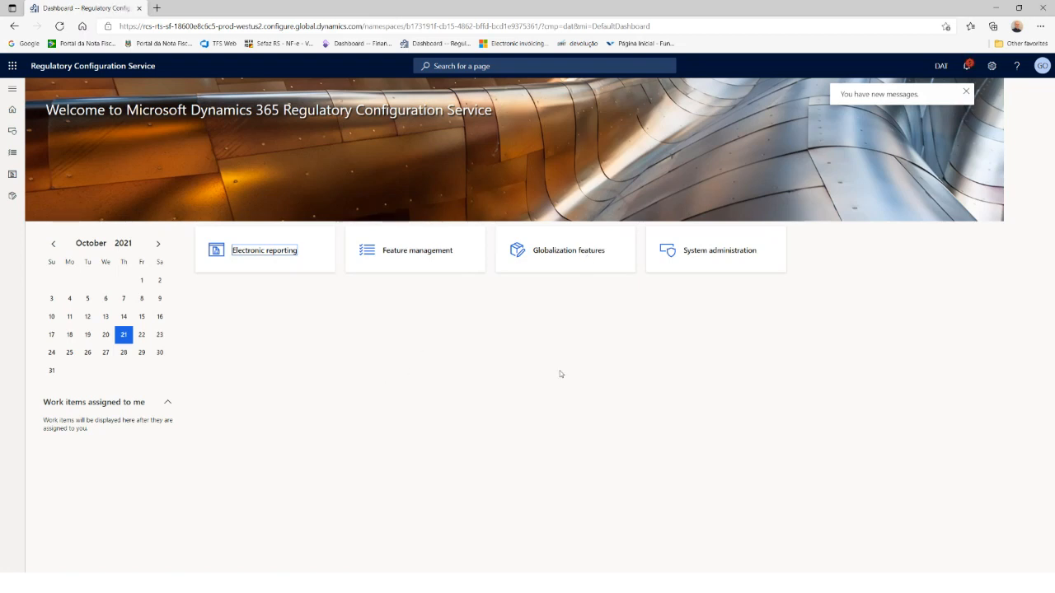
Step: Select Brazilian NF-e (BR) under Electronic invoicing features and list the Global repository features available for import
{"action": "left_click", "coordinate": [563, 257]}
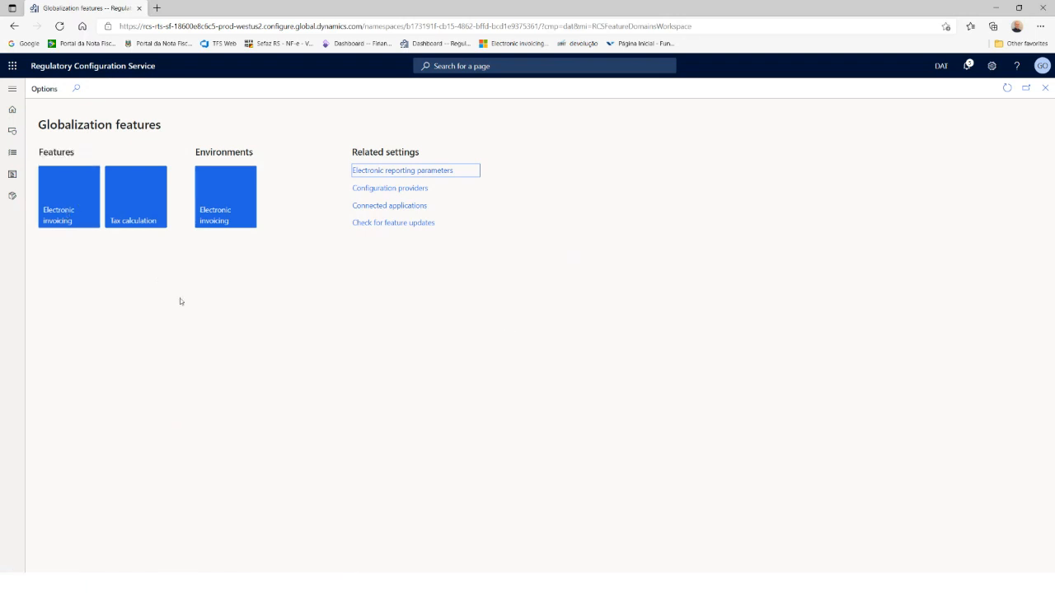
{"action": "left_click", "coordinate": [62, 211]}
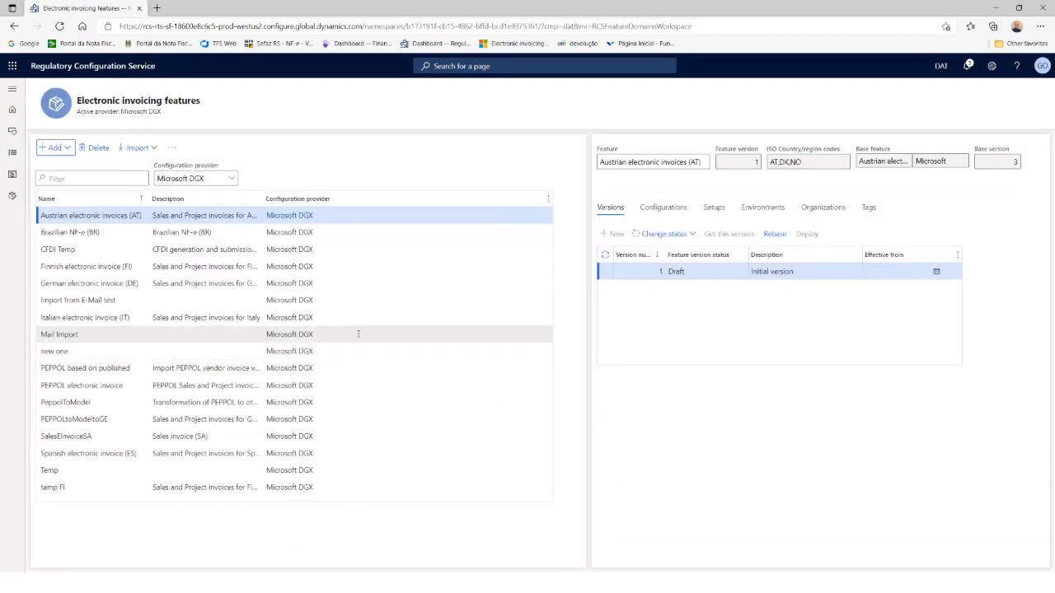
{"action": "left_click", "coordinate": [227, 235]}
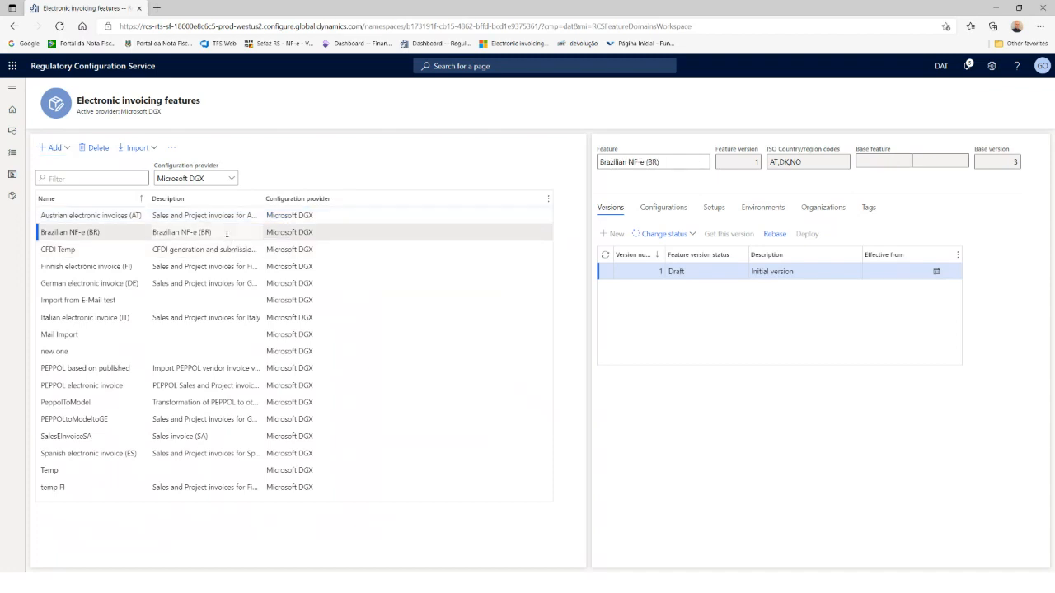
{"action": "left_click", "coordinate": [150, 150]}
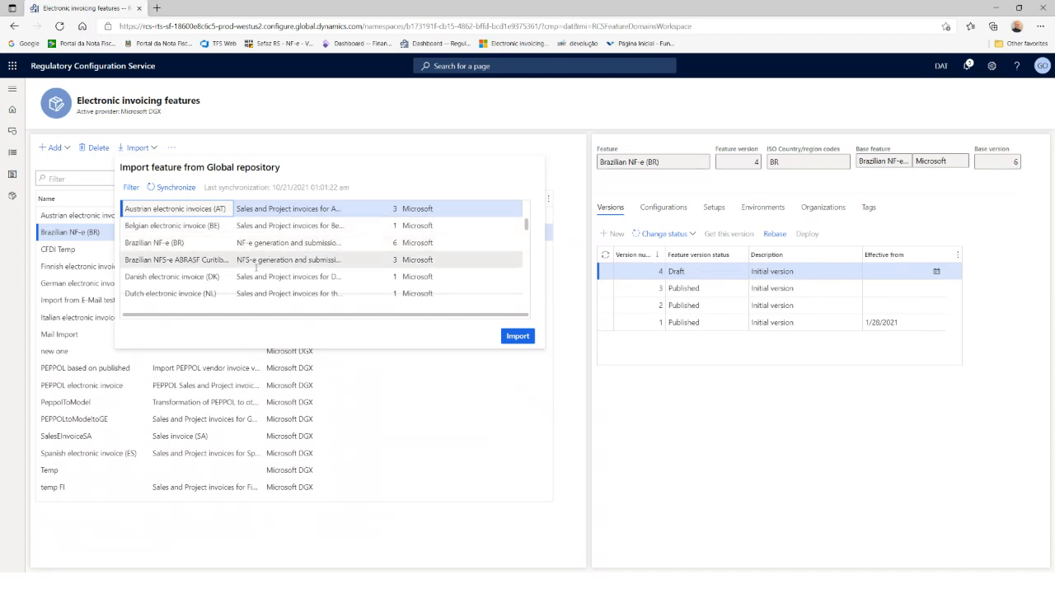
Step: Close the Global repository list, browse base features under Add > Based on existing feature, then cancel
{"action": "left_click", "coordinate": [515, 373]}
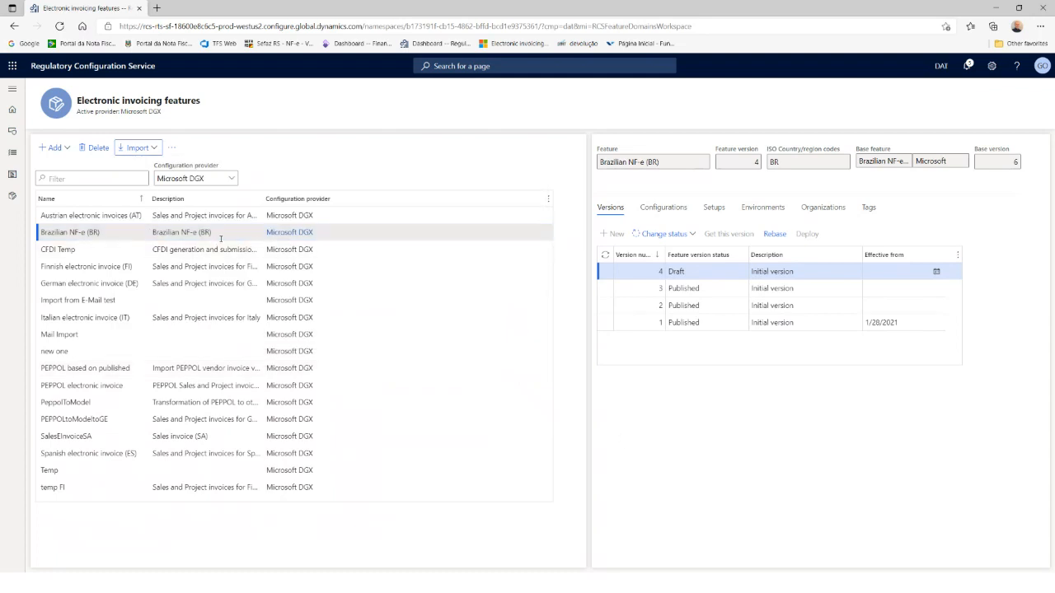
{"action": "left_click", "coordinate": [68, 150]}
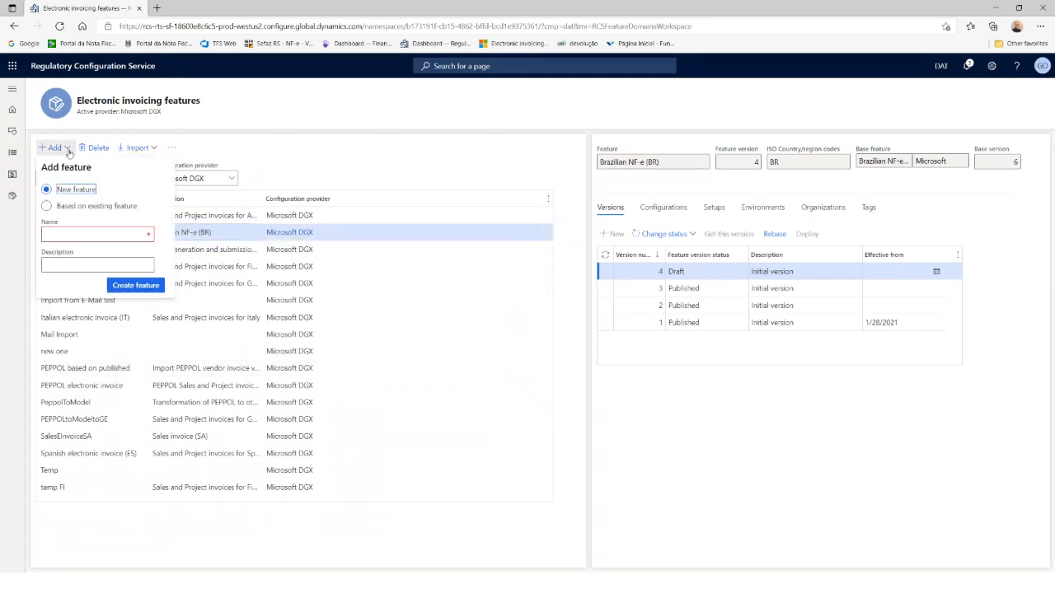
{"action": "left_click", "coordinate": [47, 206]}
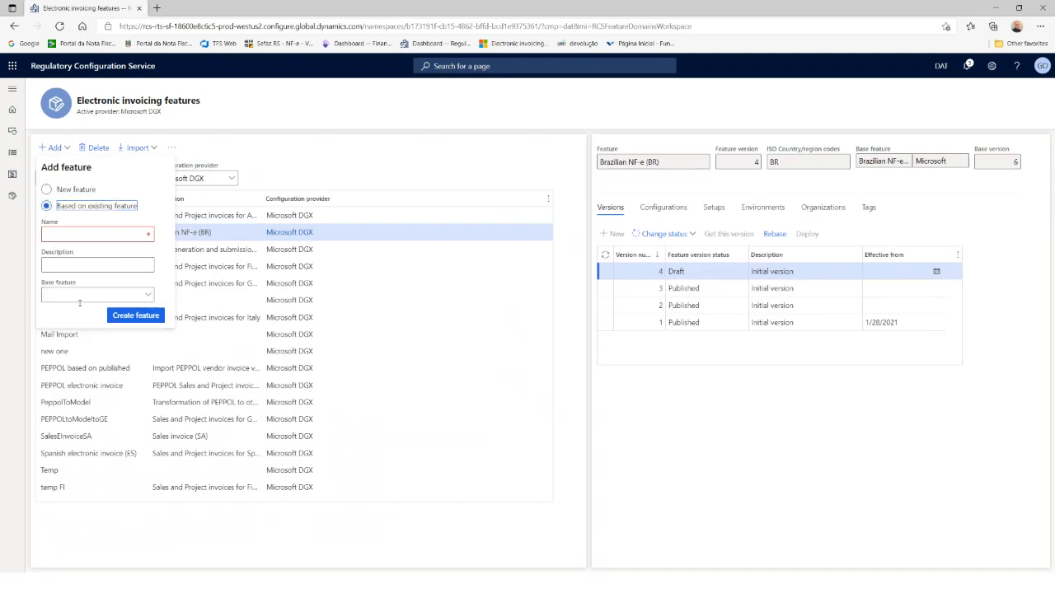
{"action": "left_click", "coordinate": [82, 298]}
{"action": "left_click", "coordinate": [148, 299]}
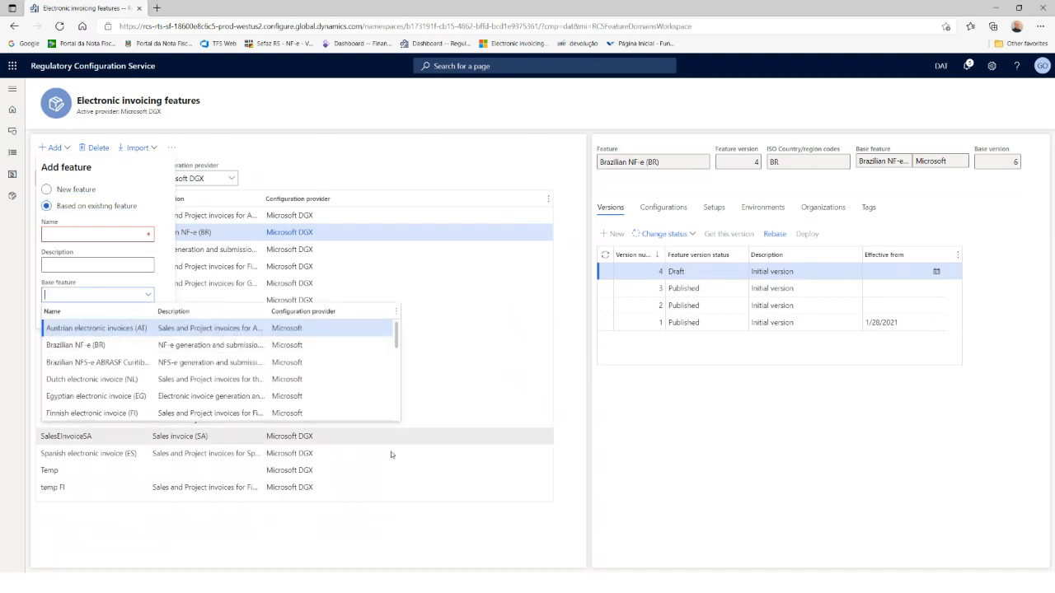
{"action": "left_click", "coordinate": [543, 513]}
{"action": "left_click", "coordinate": [500, 417]}
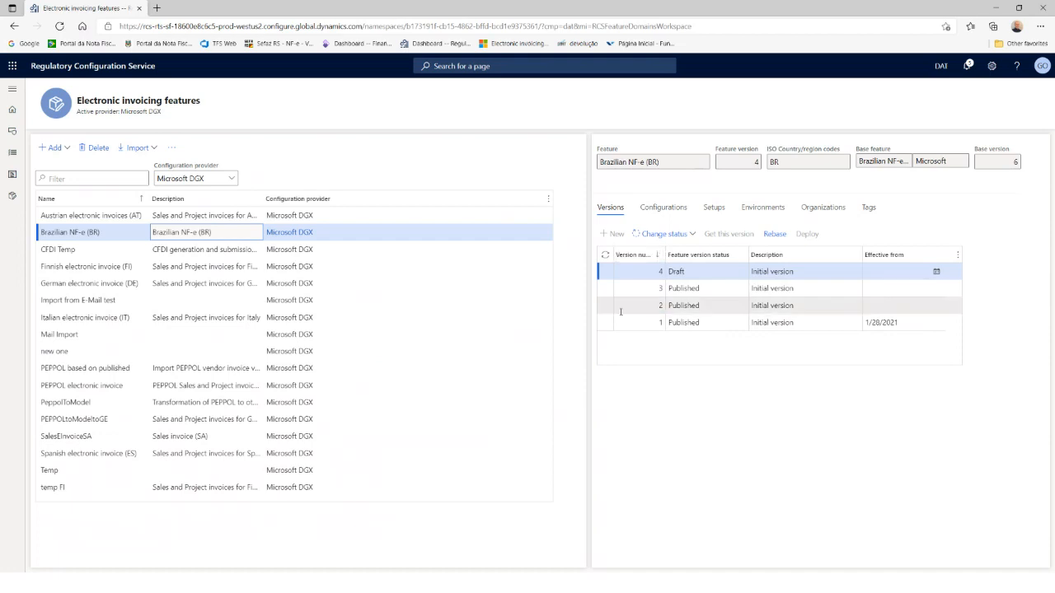
Step: View (Preview) NF-e submit export format (BR) version 56.80 from Configurations in the Format designer
{"action": "left_click", "coordinate": [664, 207]}
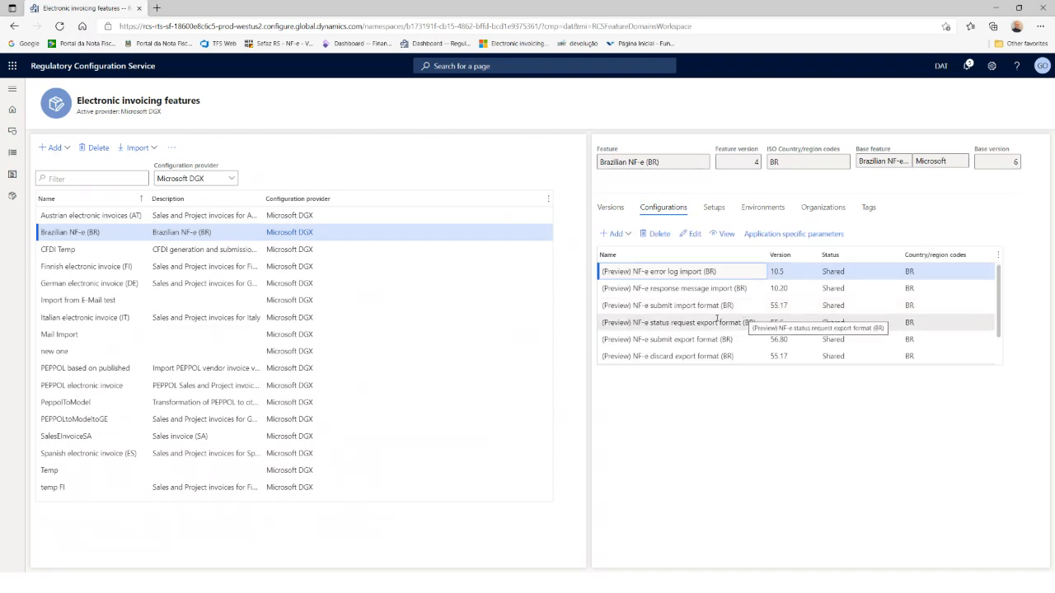
{"action": "scroll", "coordinate": [713, 330], "scroll_direction": "down", "scroll_amount": 1}
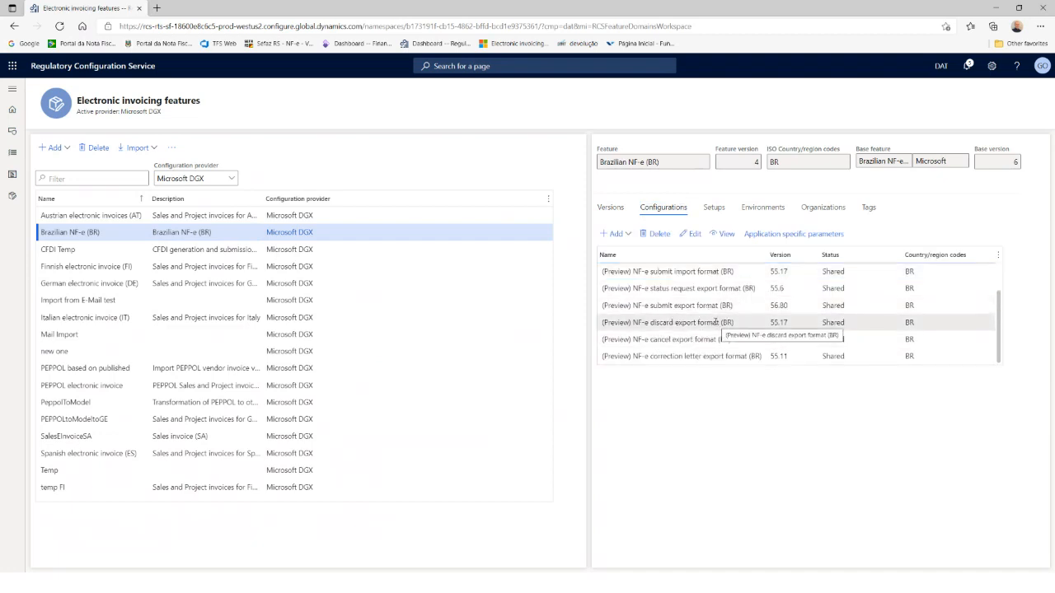
{"action": "left_click", "coordinate": [684, 305]}
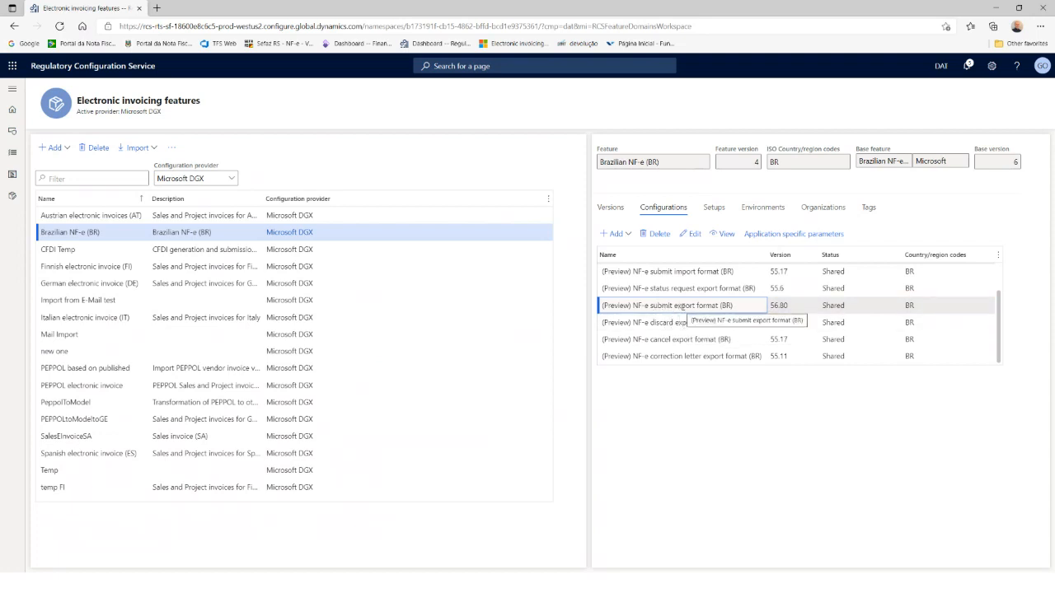
{"action": "left_click", "coordinate": [727, 236]}
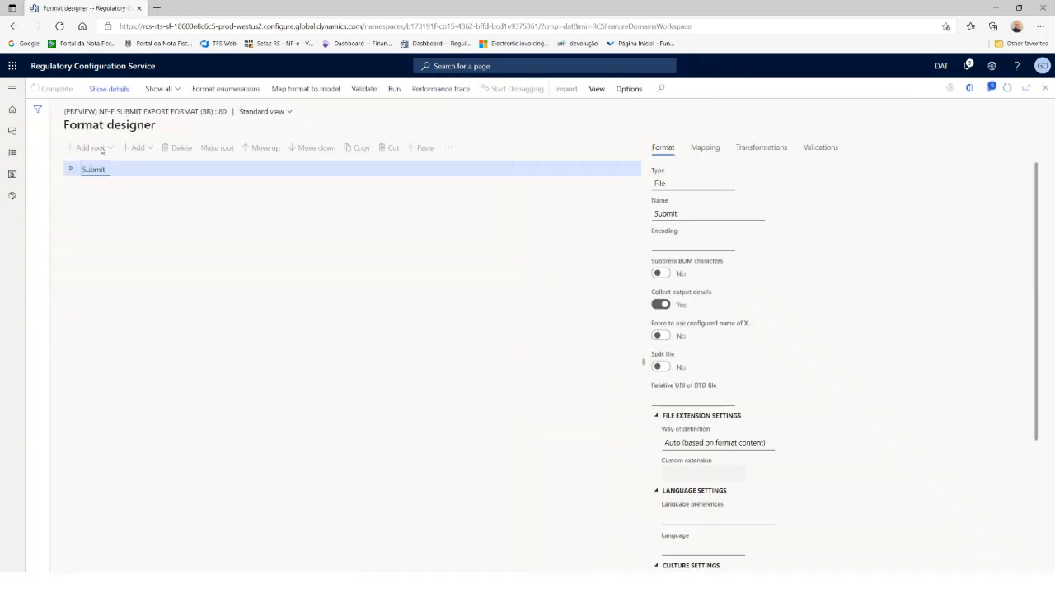
Step: Expand Submit > enviNFe > NFe > infNFe > det > prod in the format tree
{"action": "left_click", "coordinate": [70, 170]}
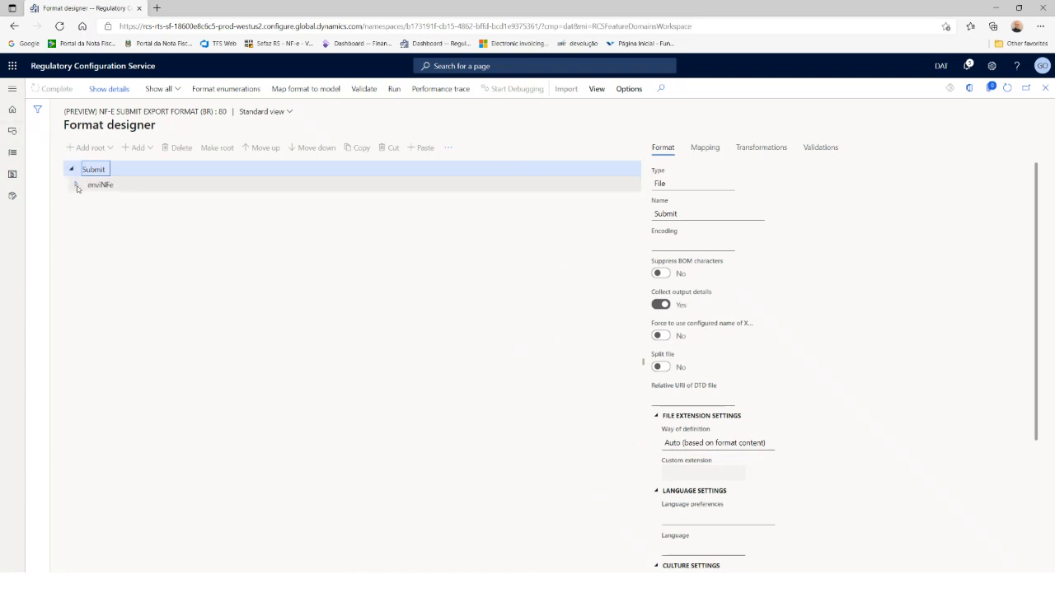
{"action": "left_click", "coordinate": [77, 185]}
{"action": "left_click", "coordinate": [80, 261]}
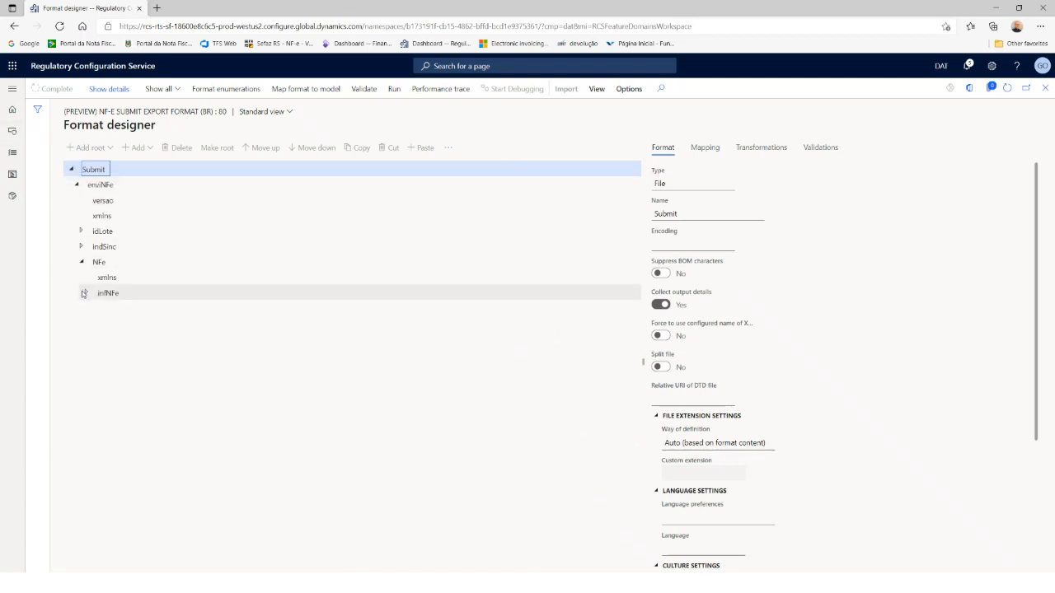
{"action": "left_click", "coordinate": [87, 293]}
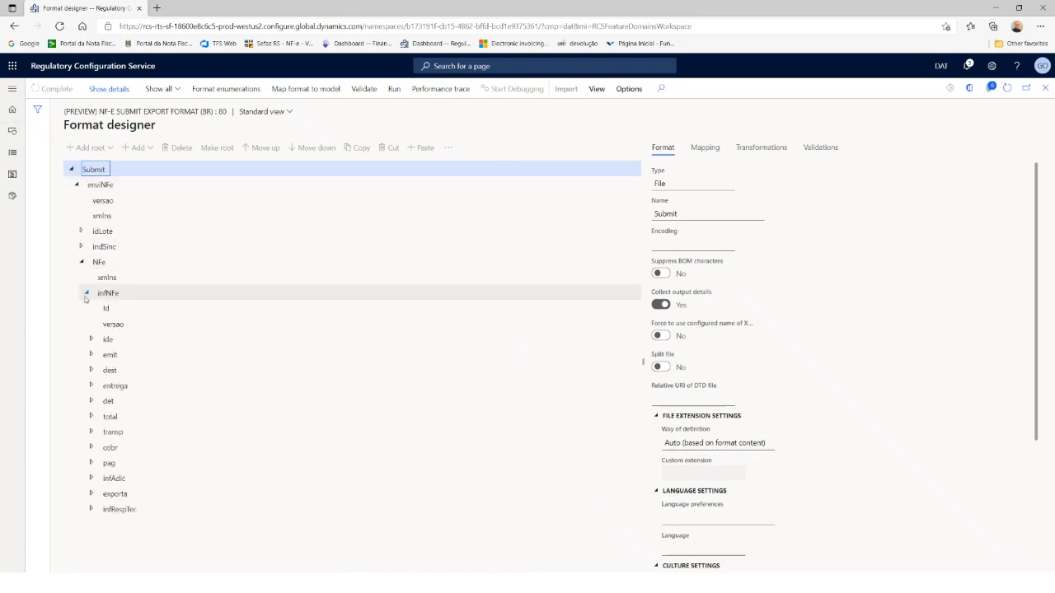
{"action": "left_click", "coordinate": [91, 402]}
{"action": "left_click", "coordinate": [96, 432]}
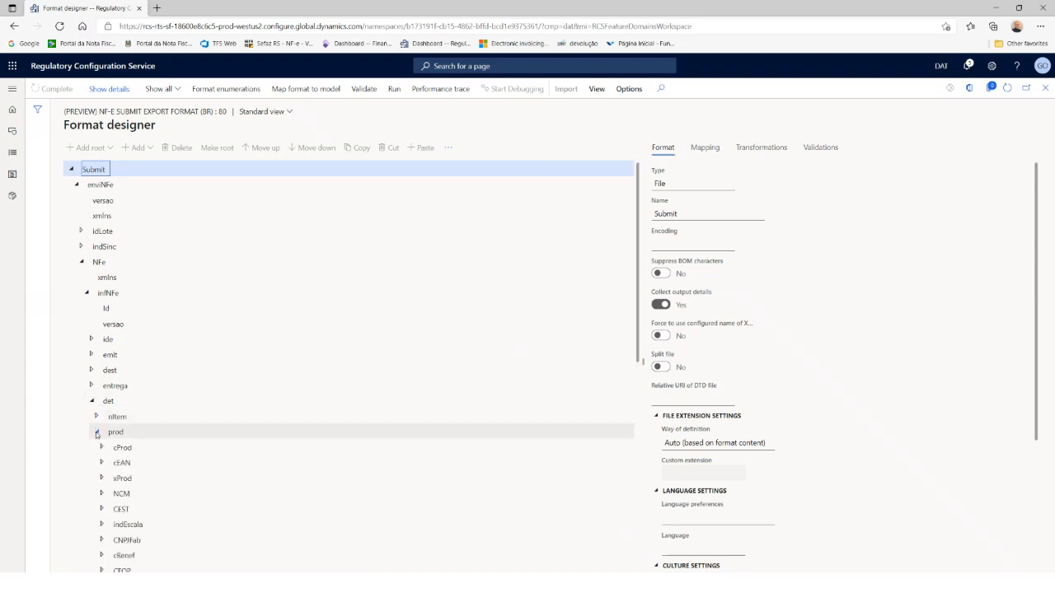
{"action": "scroll", "coordinate": [172, 487], "scroll_direction": "down", "scroll_amount": 2}
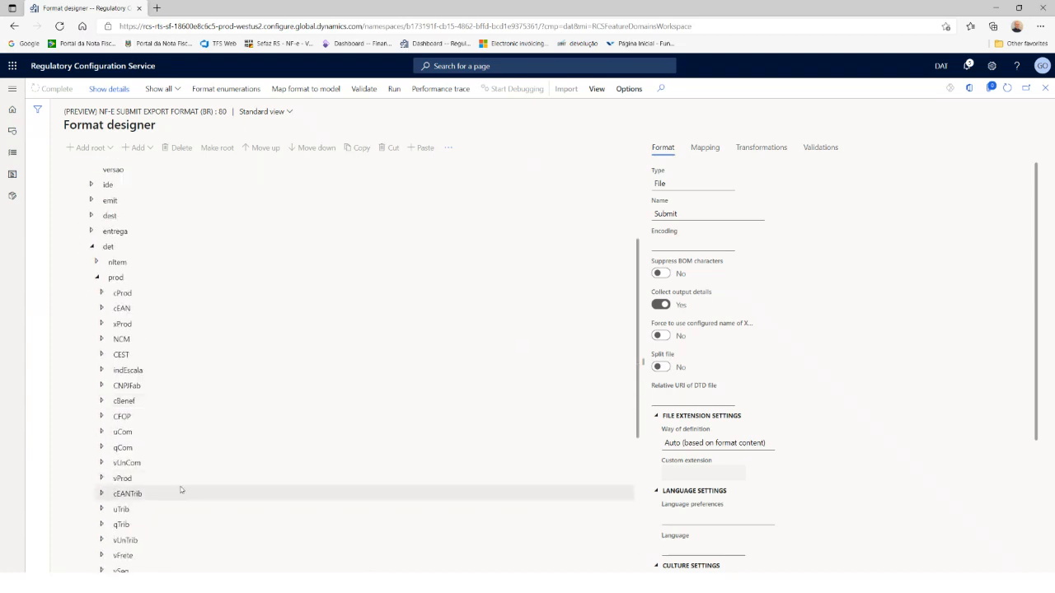
Step: Collapse the prod and det elements and close the Format designer
{"action": "left_click", "coordinate": [97, 278]}
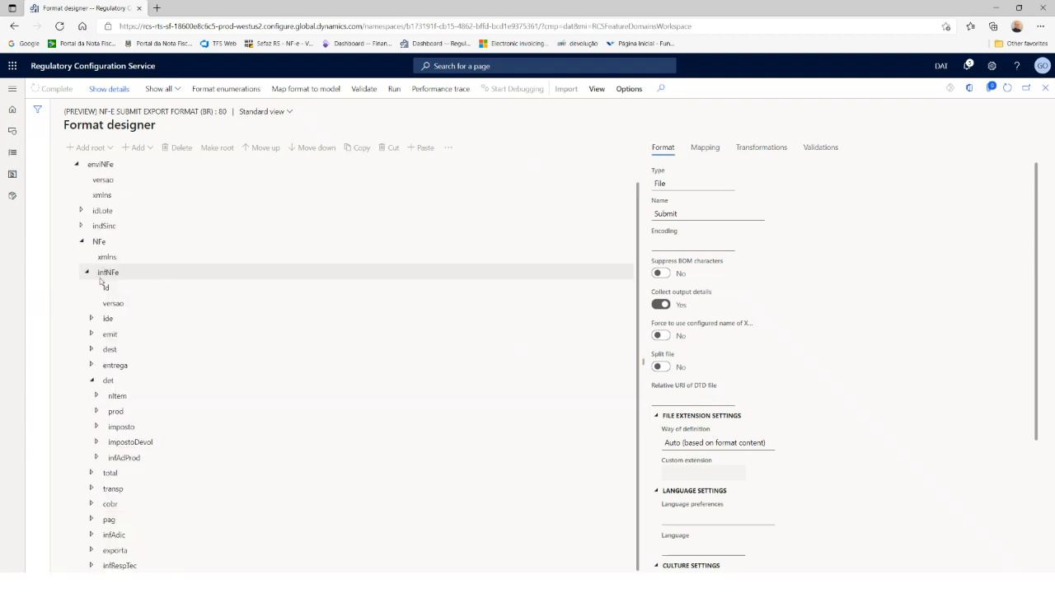
{"action": "left_click", "coordinate": [91, 380]}
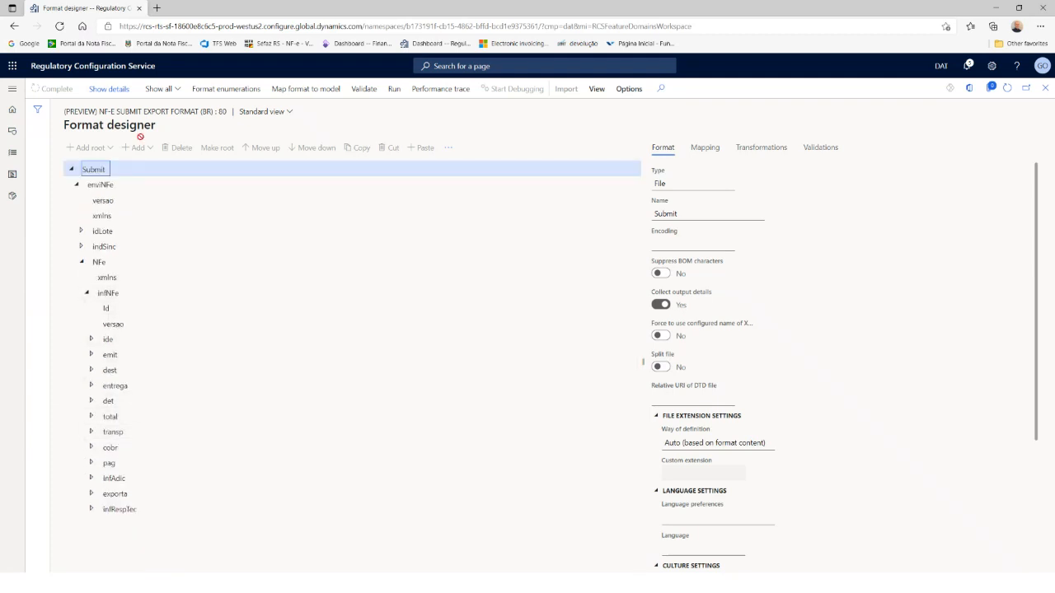
{"action": "left_click", "coordinate": [1047, 89]}
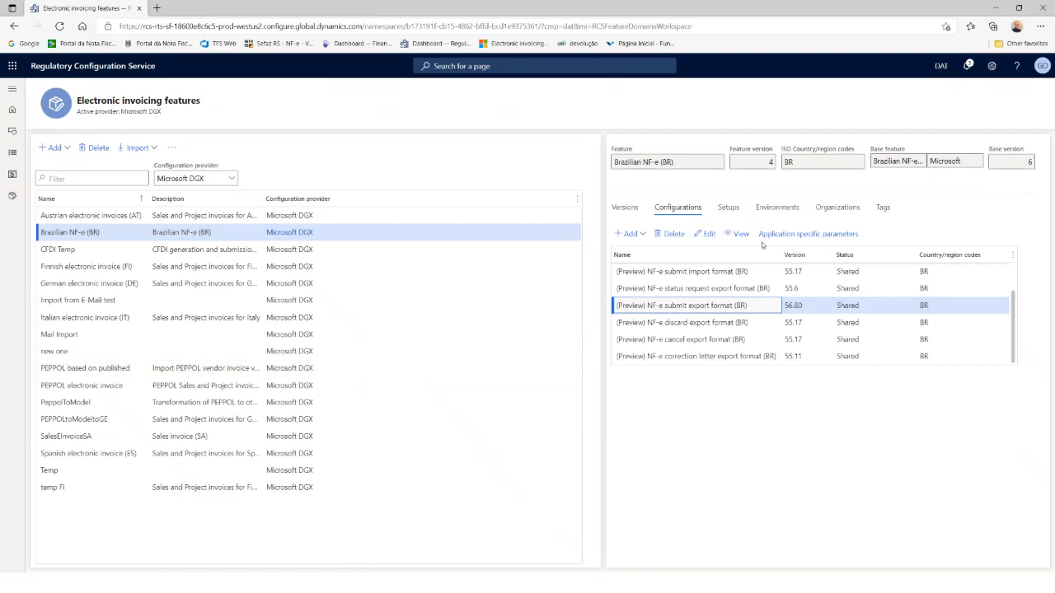
Step: Select the Submit derived setup on the Setups tab and open it for editing
{"action": "left_click", "coordinate": [728, 208]}
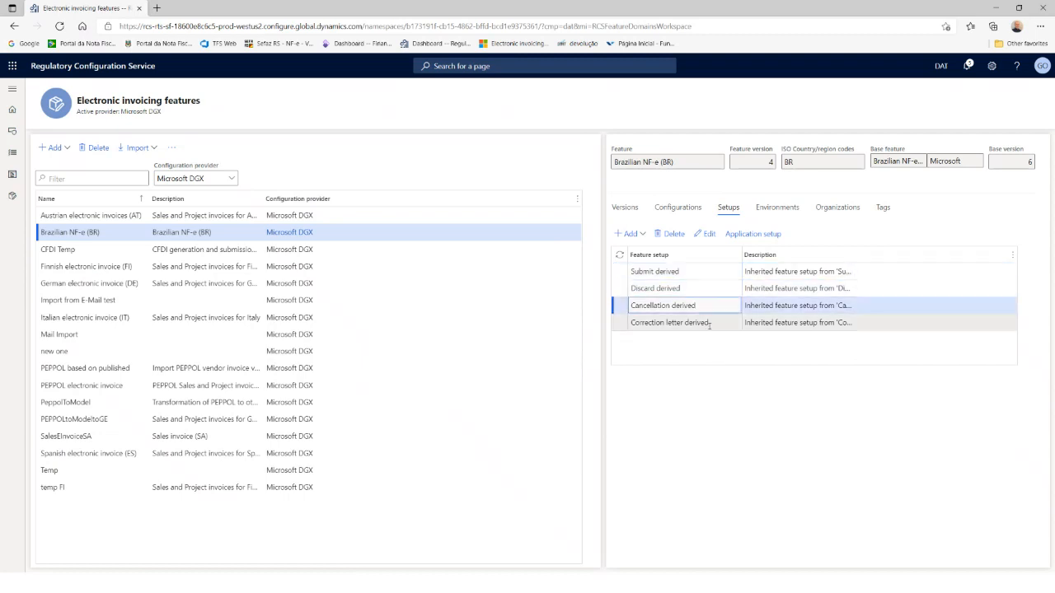
{"action": "left_click", "coordinate": [709, 320]}
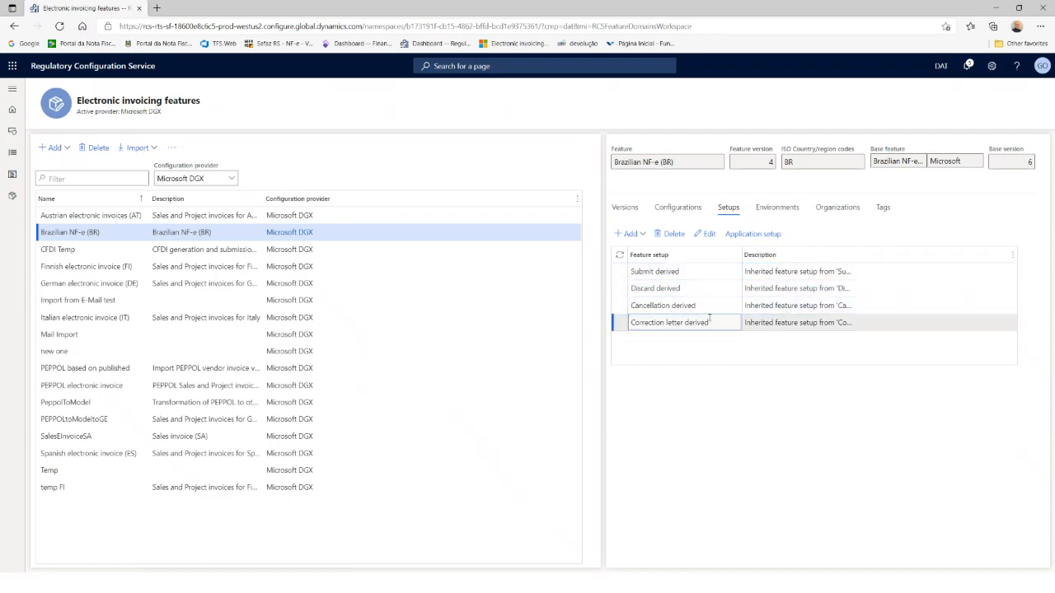
{"action": "left_click", "coordinate": [703, 276]}
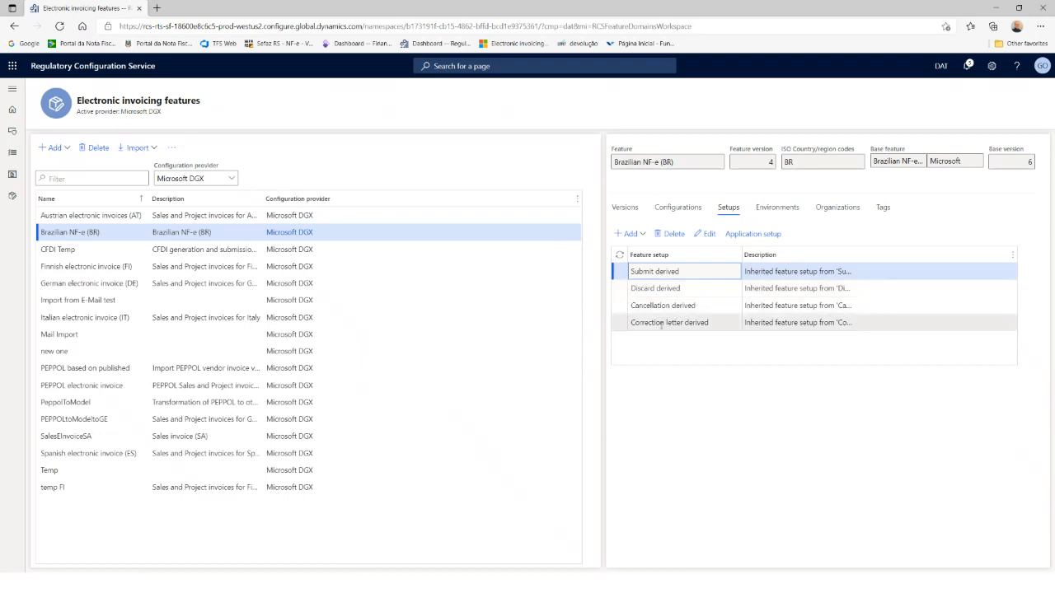
{"action": "left_click", "coordinate": [709, 235]}
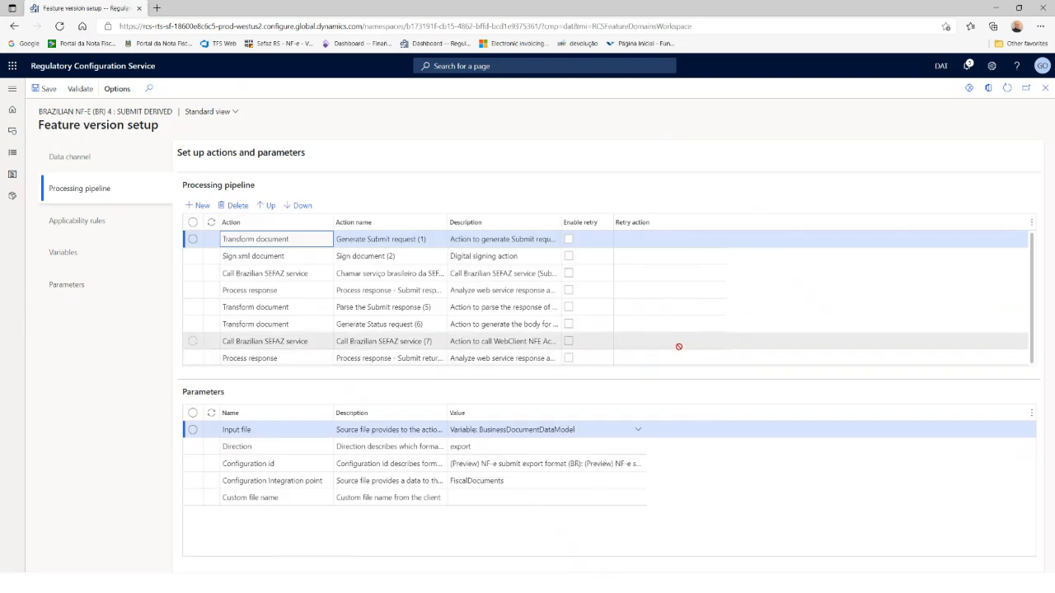
{"action": "left_click", "coordinate": [326, 258]}
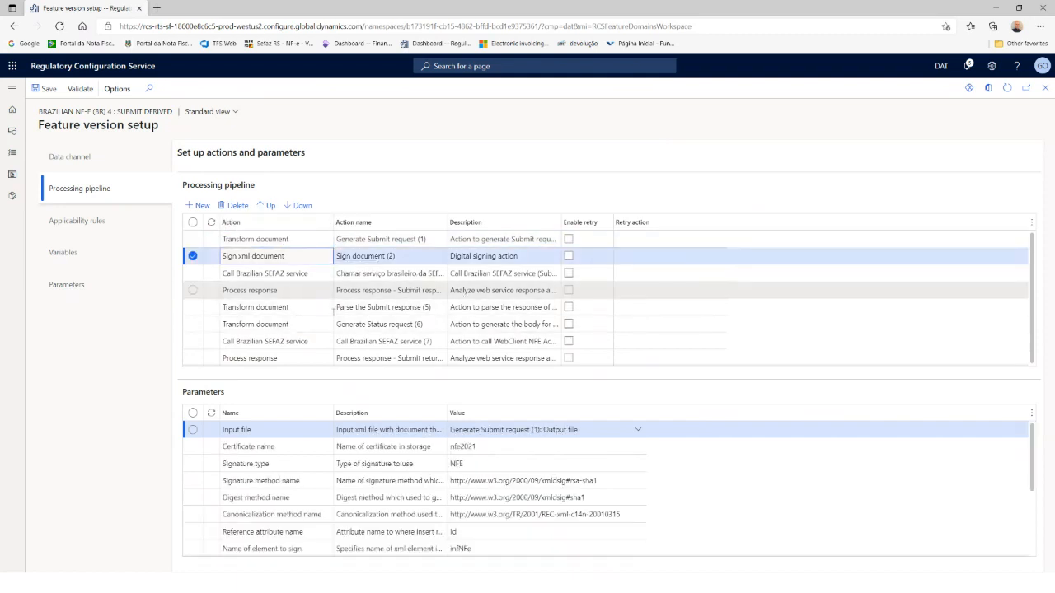
{"action": "left_click", "coordinate": [489, 446]}
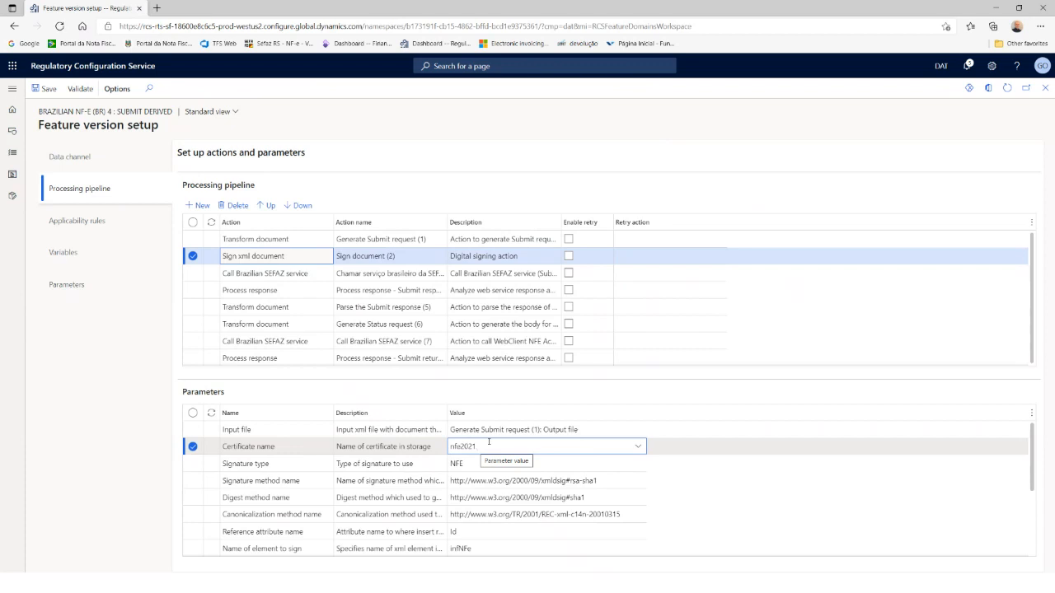
{"action": "left_click", "coordinate": [309, 280]}
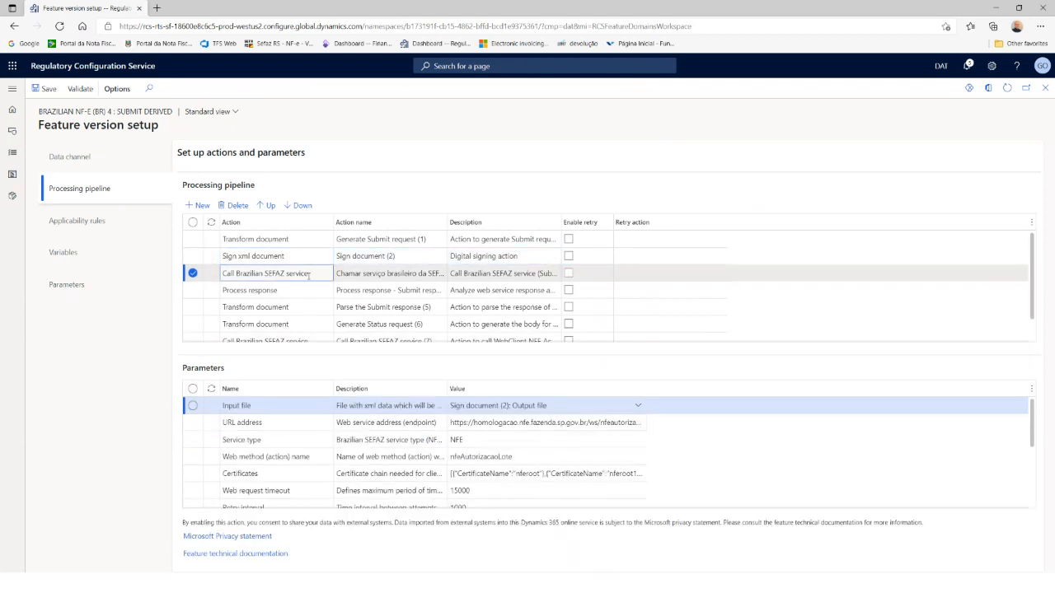
{"action": "left_click", "coordinate": [492, 423]}
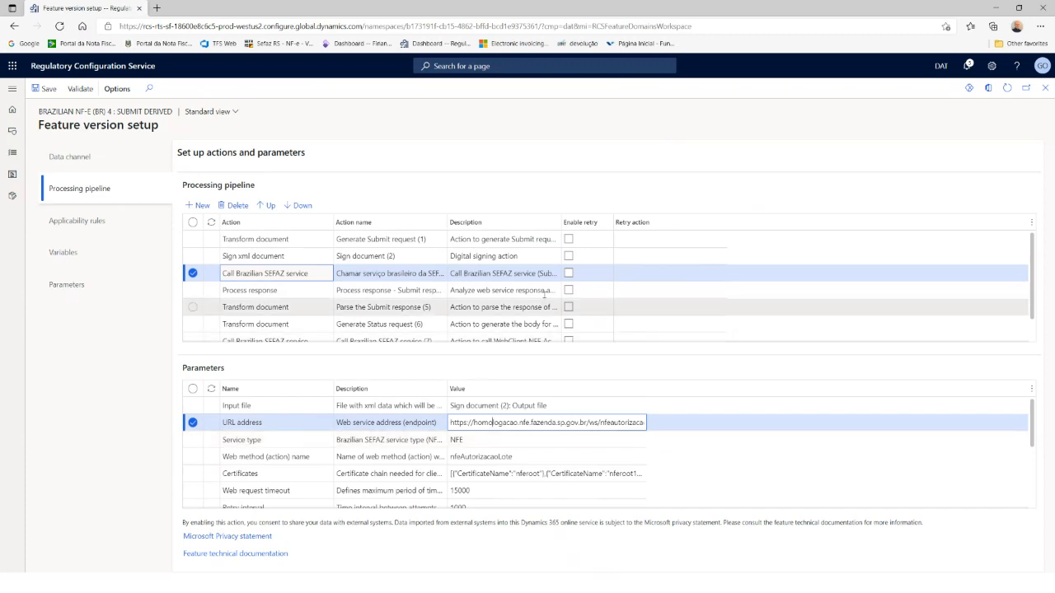
{"action": "left_click", "coordinate": [297, 291]}
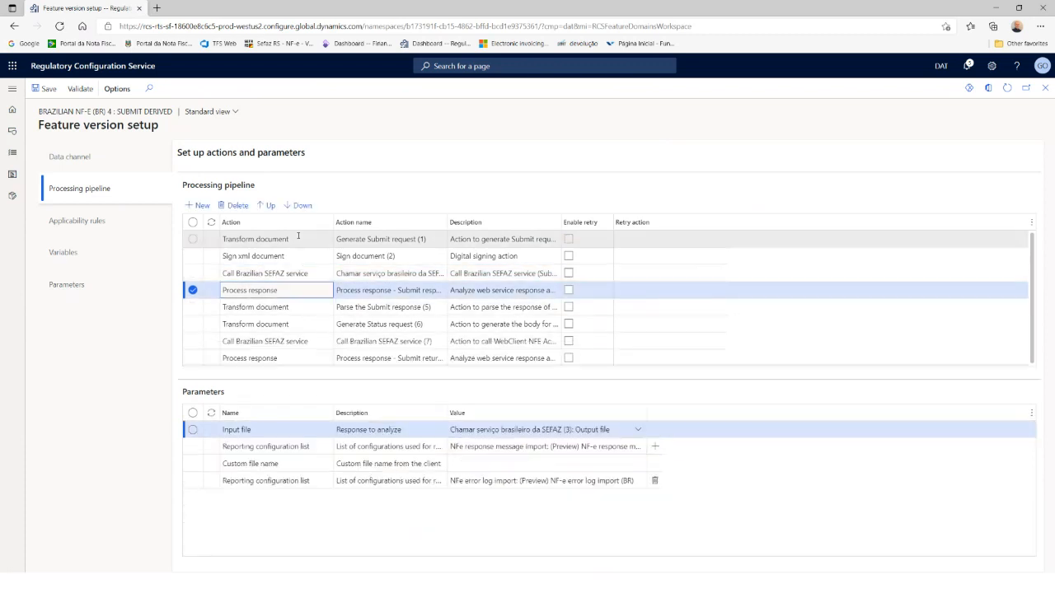
{"action": "left_click", "coordinate": [298, 240]}
{"action": "left_click", "coordinate": [301, 257]}
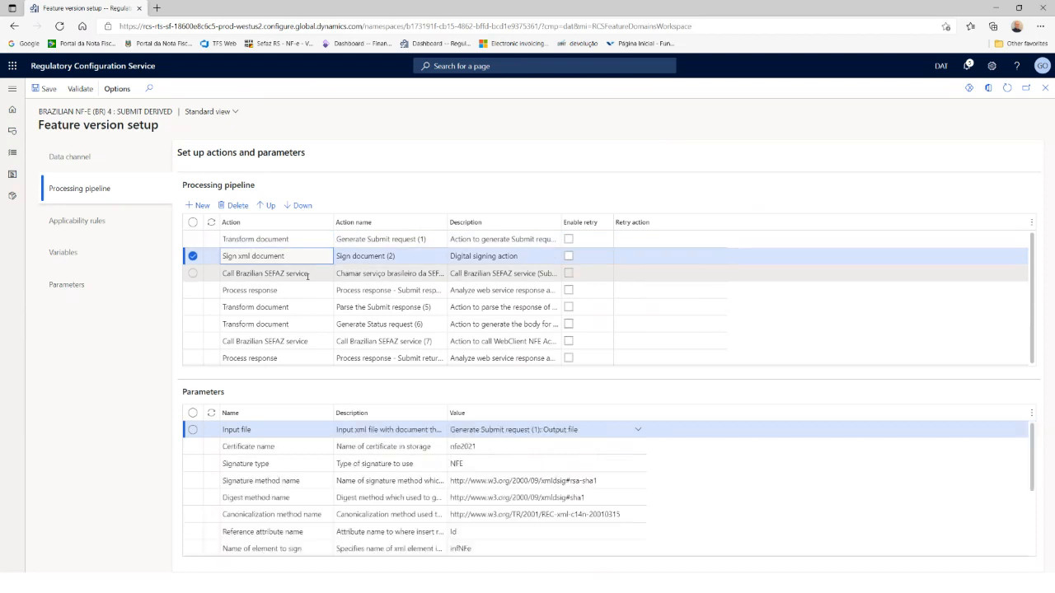
{"action": "left_click", "coordinate": [305, 273]}
{"action": "left_click", "coordinate": [310, 297]}
{"action": "left_click", "coordinate": [309, 307]}
{"action": "left_click", "coordinate": [309, 324]}
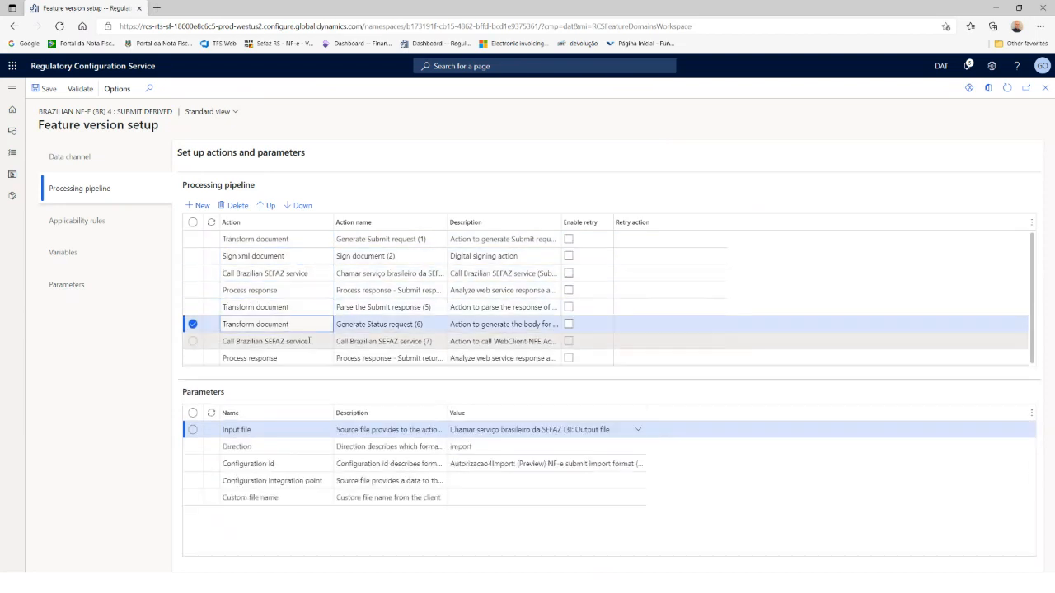
Step: Review the Submit derived applicability rules, including LegalEntityId and State SP, then close the setup
{"action": "left_click", "coordinate": [74, 224]}
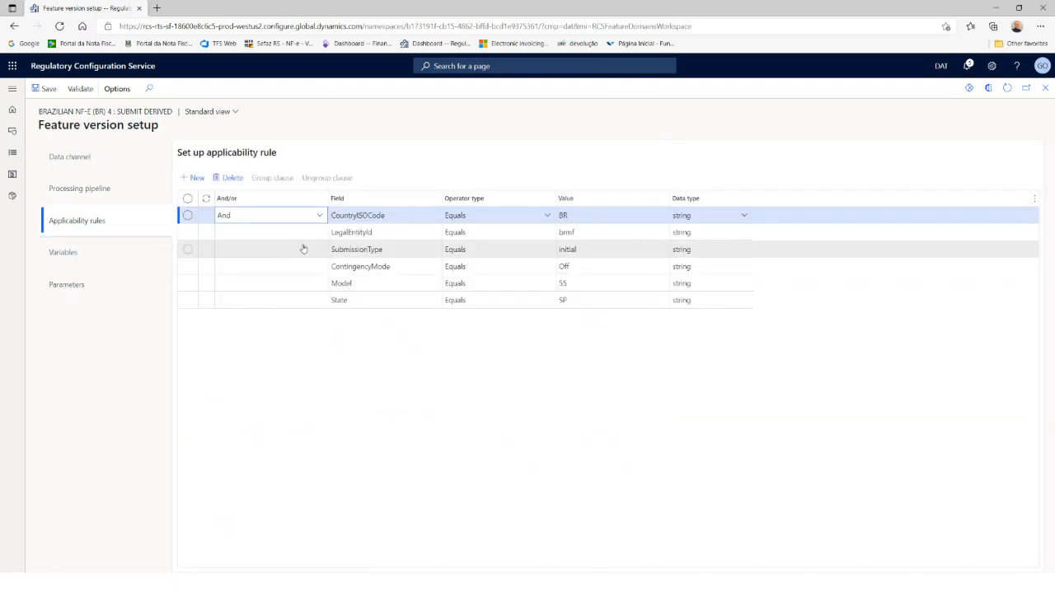
{"action": "left_click", "coordinate": [429, 235]}
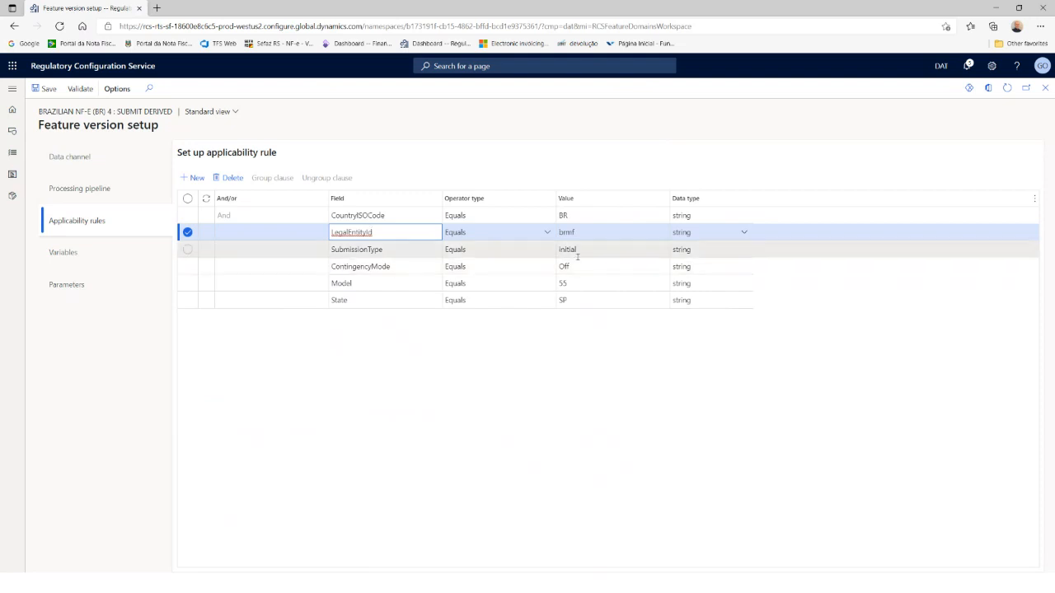
{"action": "left_click", "coordinate": [597, 303]}
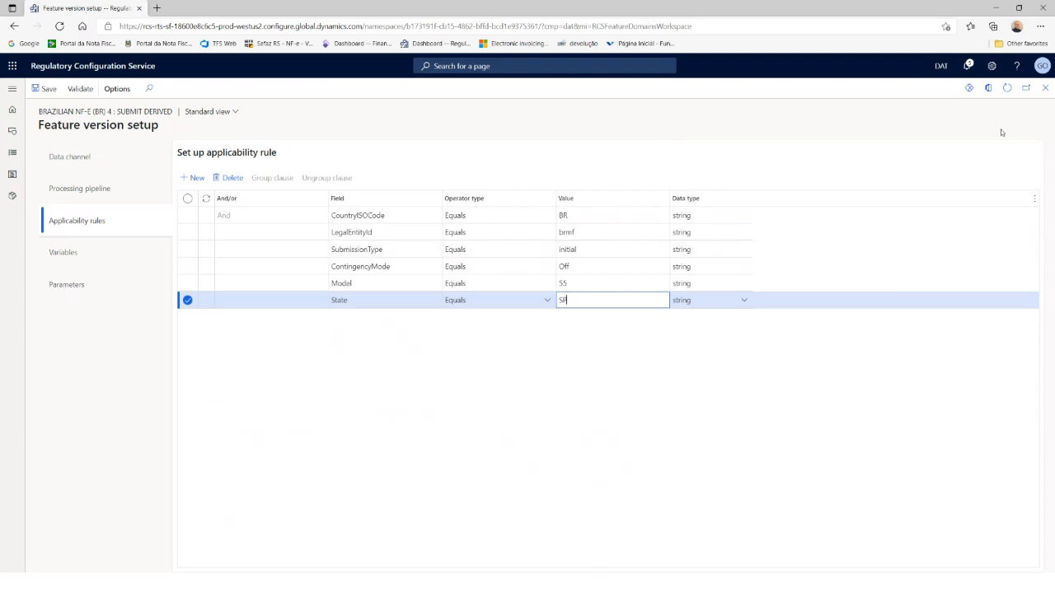
{"action": "left_click", "coordinate": [1044, 89]}
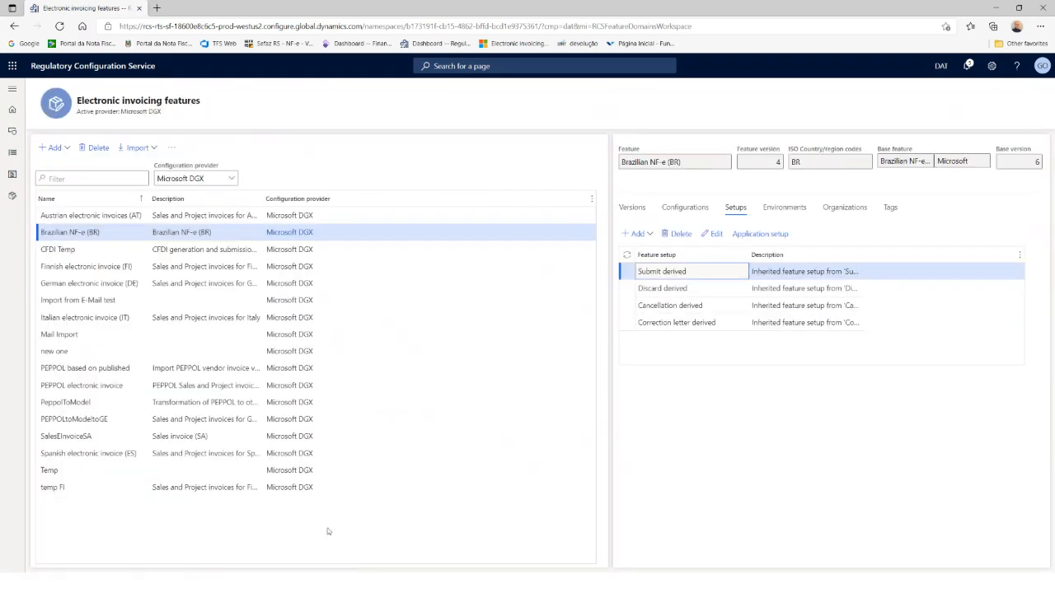
Step: Change Brazilian NF-e (BR) version 4 status to Completed, then publish it
{"action": "left_click", "coordinate": [632, 207]}
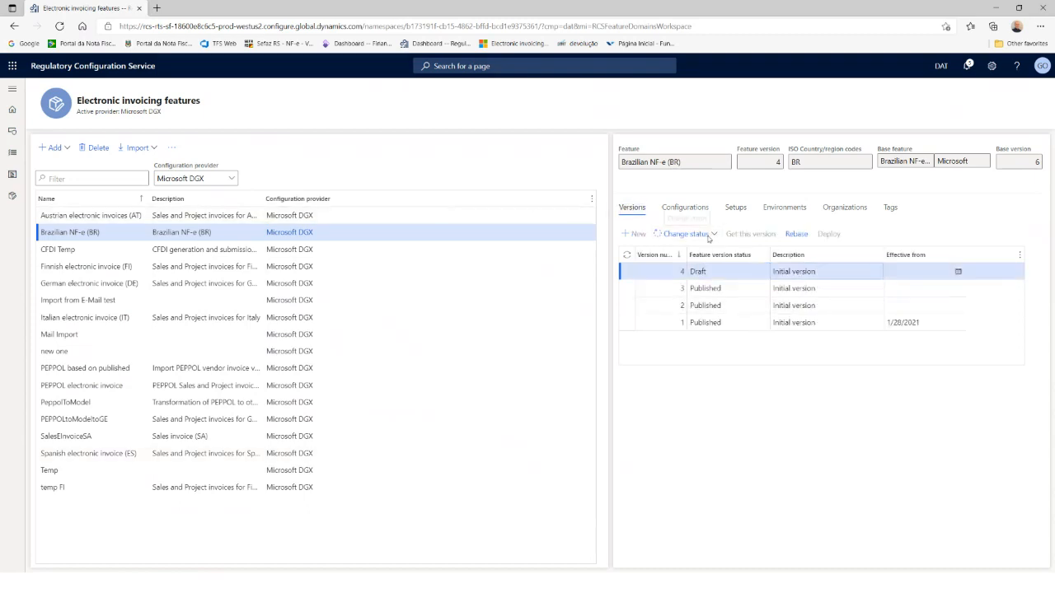
{"action": "left_click", "coordinate": [692, 234]}
{"action": "left_click", "coordinate": [677, 250]}
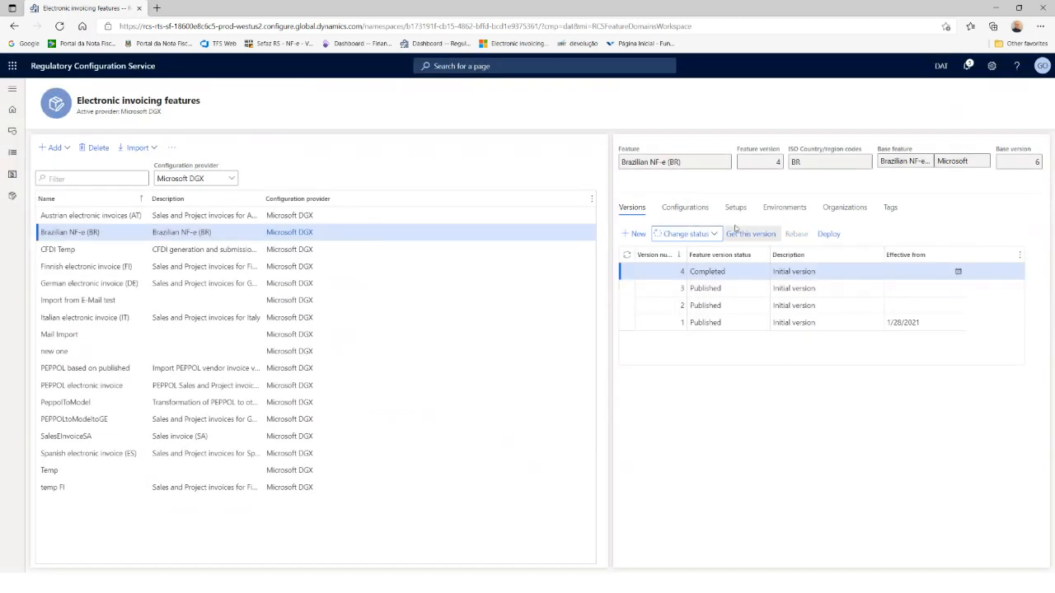
{"action": "left_click", "coordinate": [708, 236]}
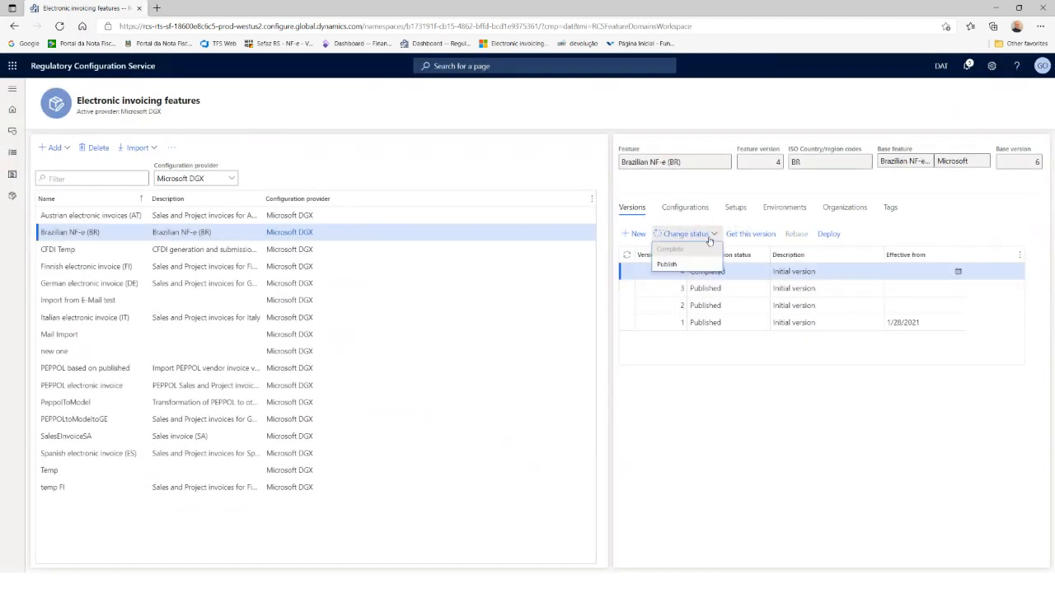
{"action": "left_click", "coordinate": [668, 263]}
{"action": "left_click", "coordinate": [592, 308]}
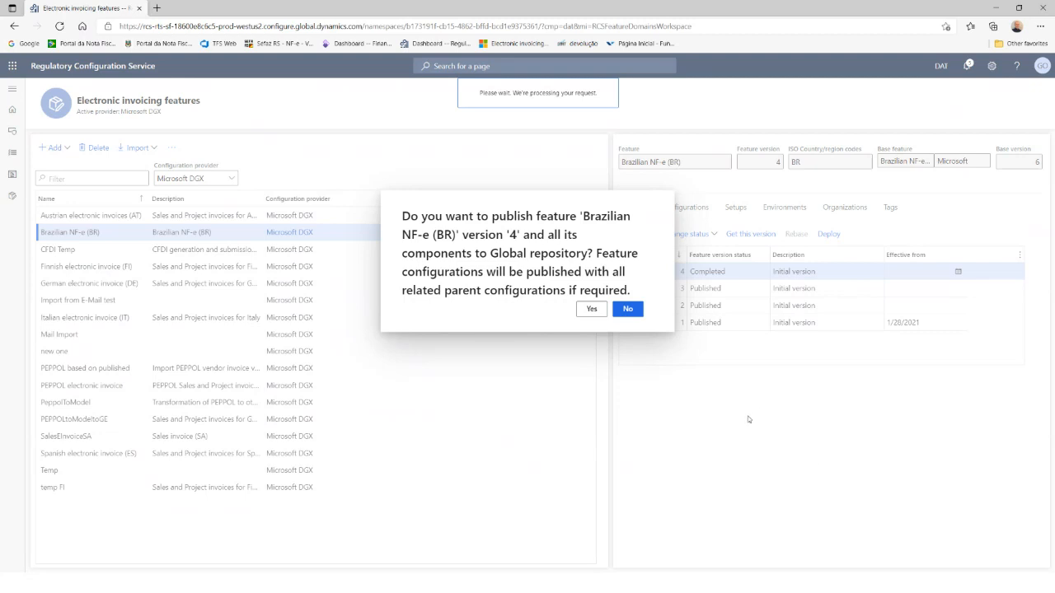
Step: Deploy version 4 to UAT Environment with an effective-from date of 10/1/2021
{"action": "left_click", "coordinate": [834, 251]}
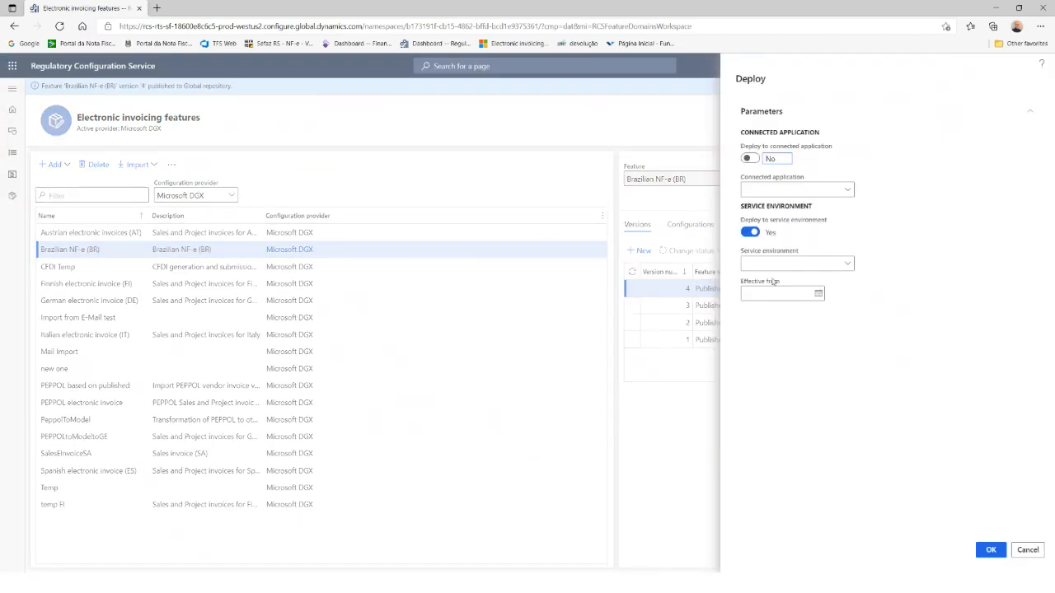
{"action": "left_click", "coordinate": [848, 266]}
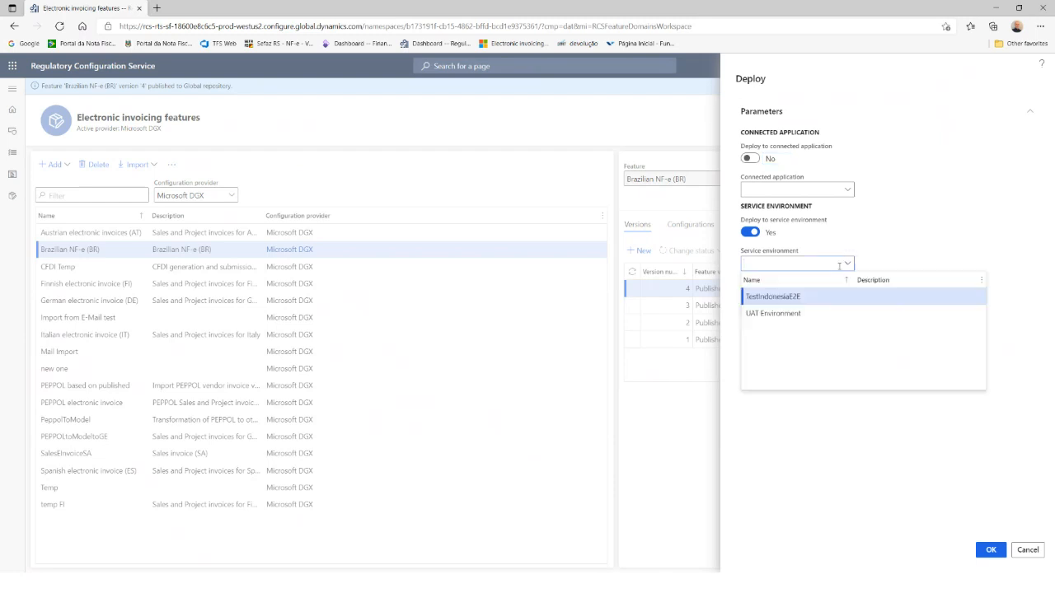
{"action": "left_click", "coordinate": [781, 313]}
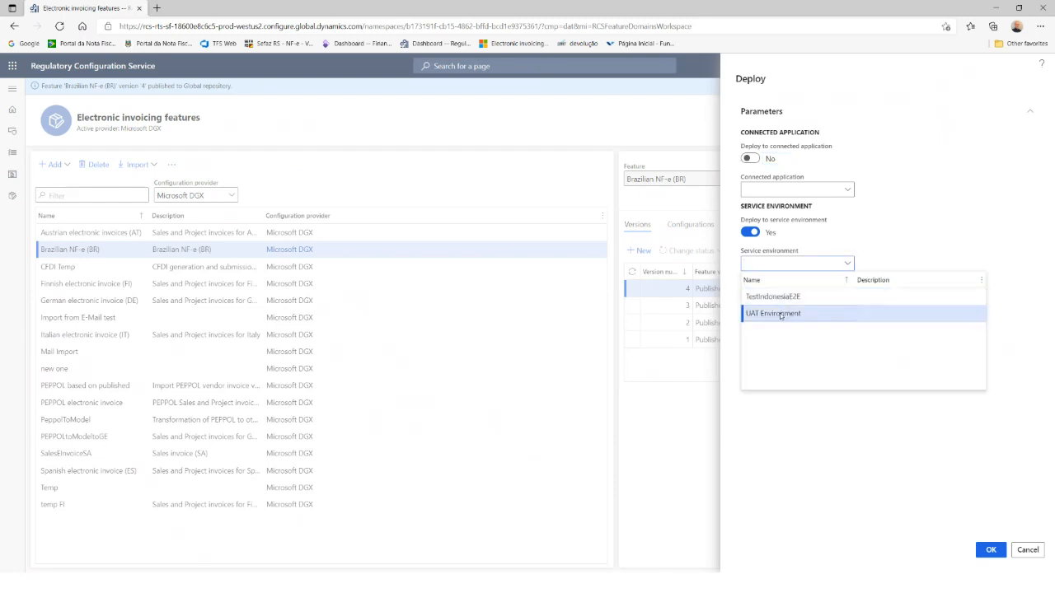
{"action": "left_click", "coordinate": [818, 296]}
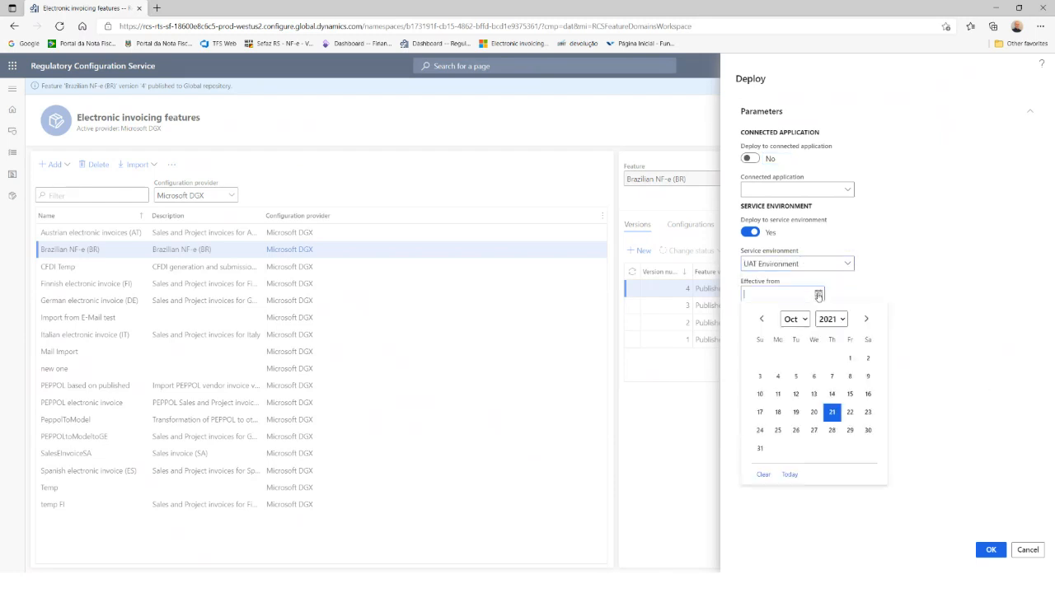
{"action": "left_click", "coordinate": [850, 358]}
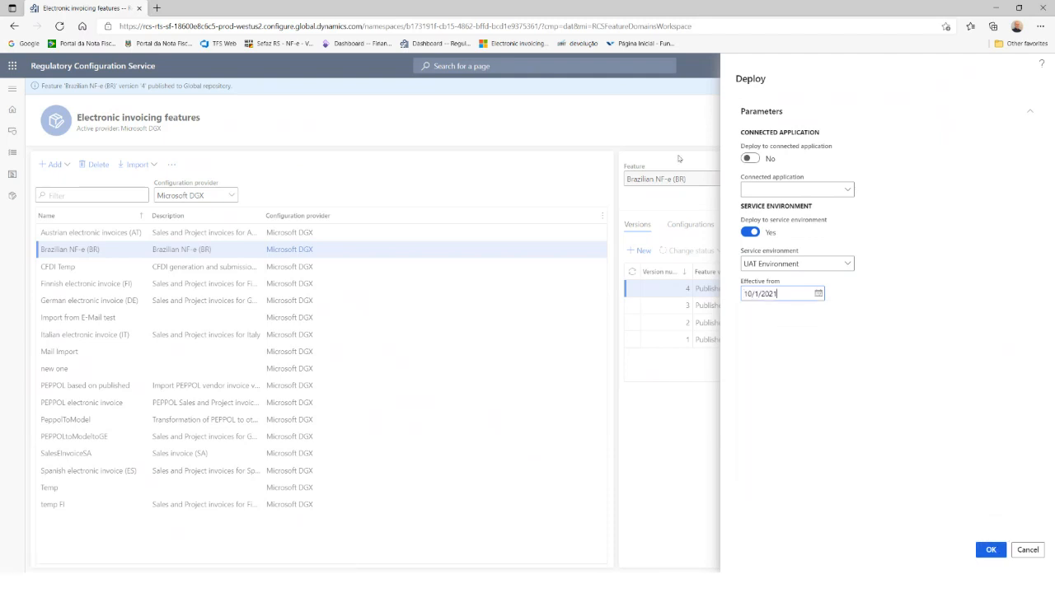
{"action": "left_click", "coordinate": [992, 552]}
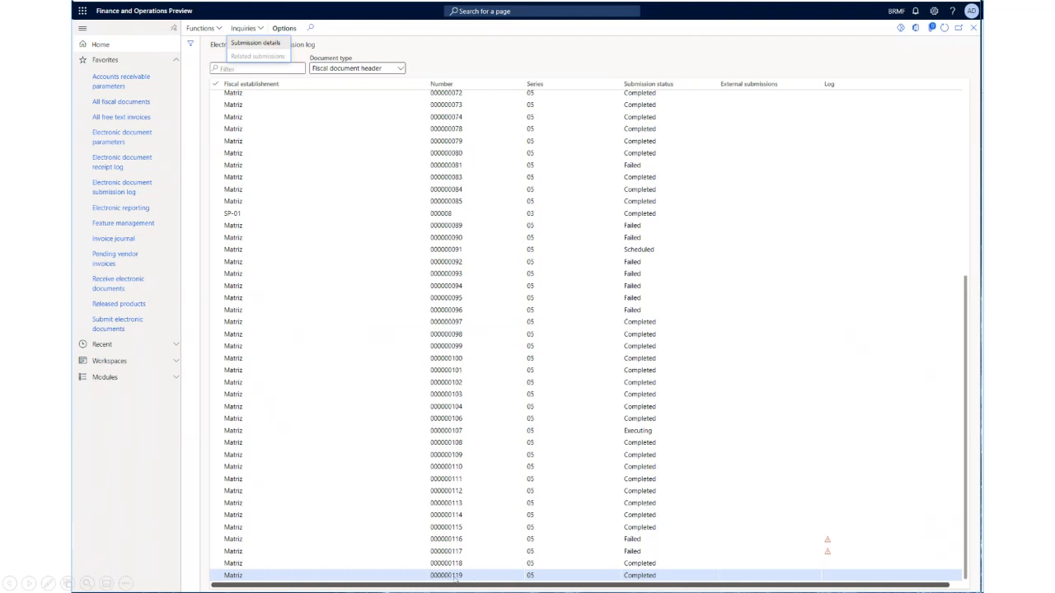
Step: Open submission details for NF-e 000000119 and display its output.xml file
{"action": "left_click", "coordinate": [256, 42]}
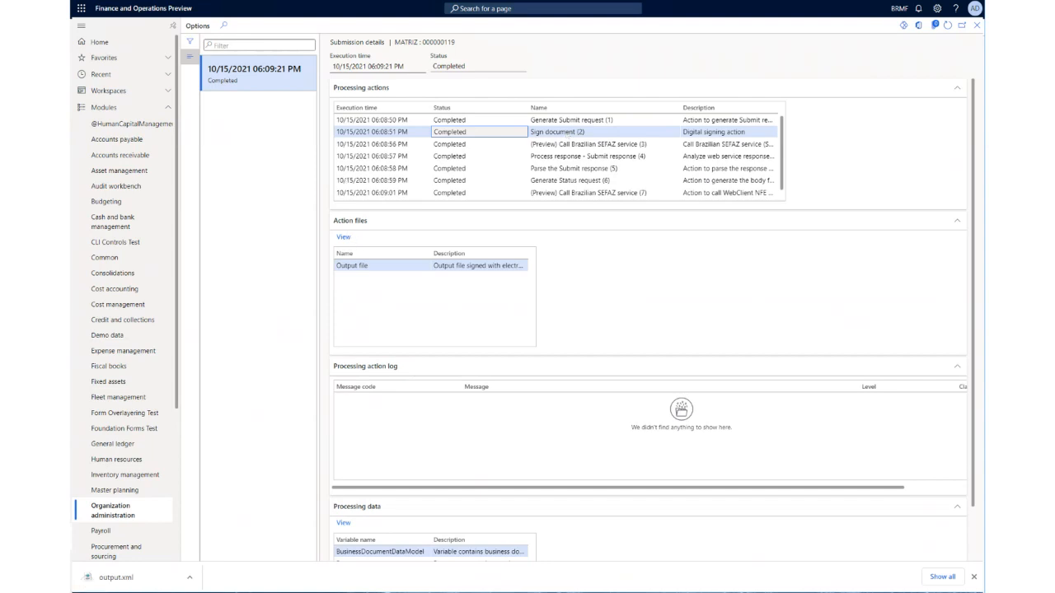
{"action": "key", "text": "Right"}
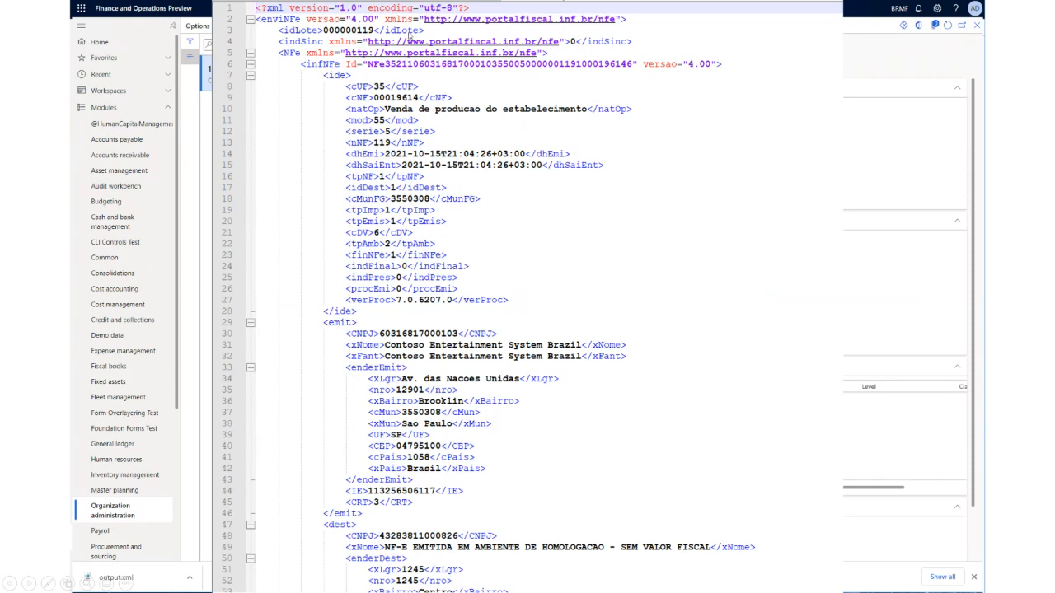
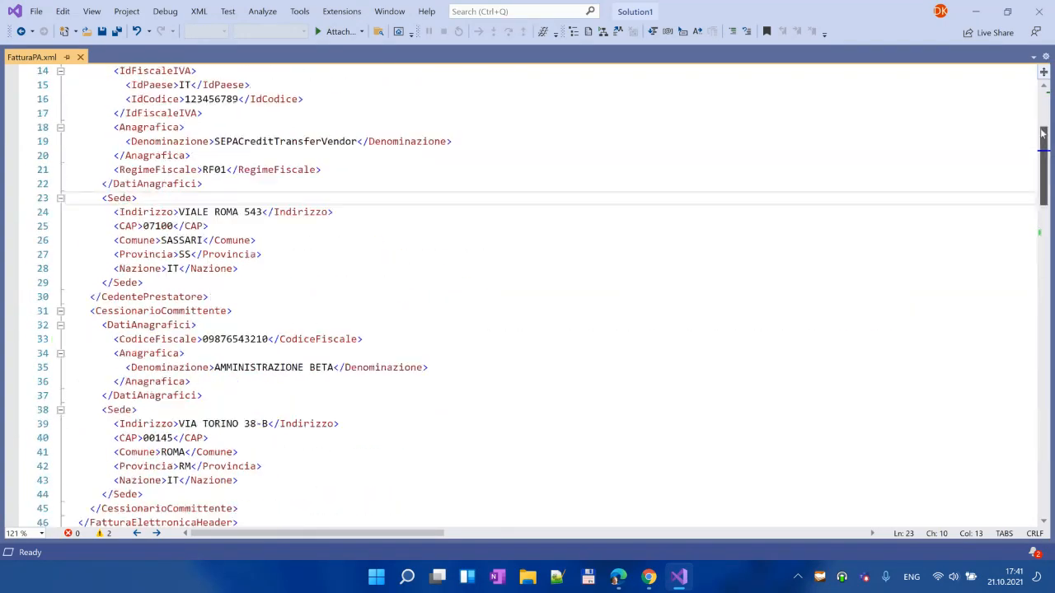
Step: Minimize Visual Studio with the reviewed FatturaPA.xml so the Outlook inbox shows
{"action": "left_click", "coordinate": [983, 14]}
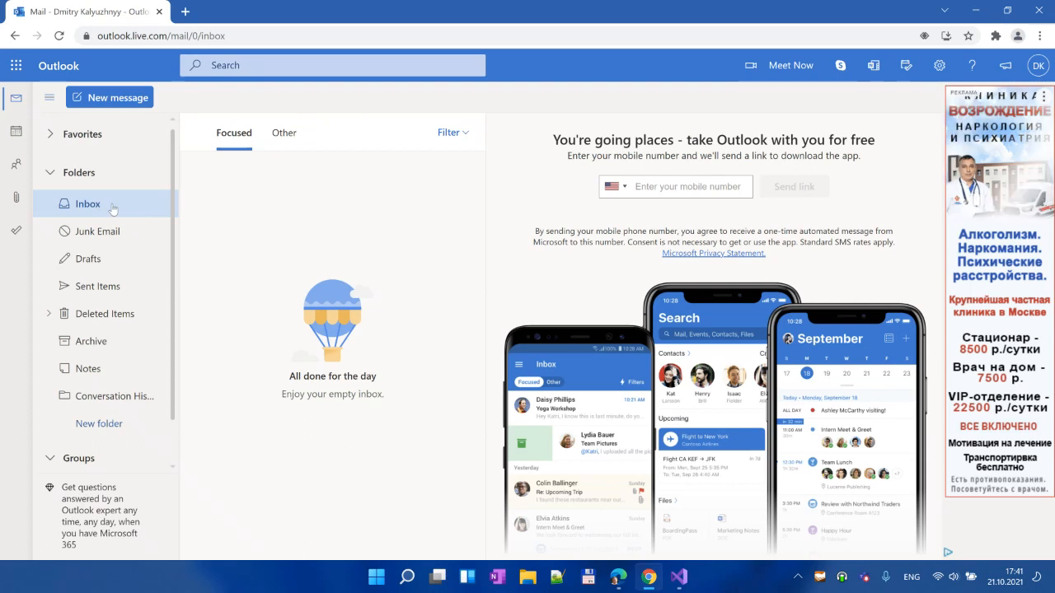
Step: E-mail FatturaPA.xml to the recipient with subject FatturaPA and body 'Hi, Here is an invoice.'
{"action": "left_click", "coordinate": [110, 98]}
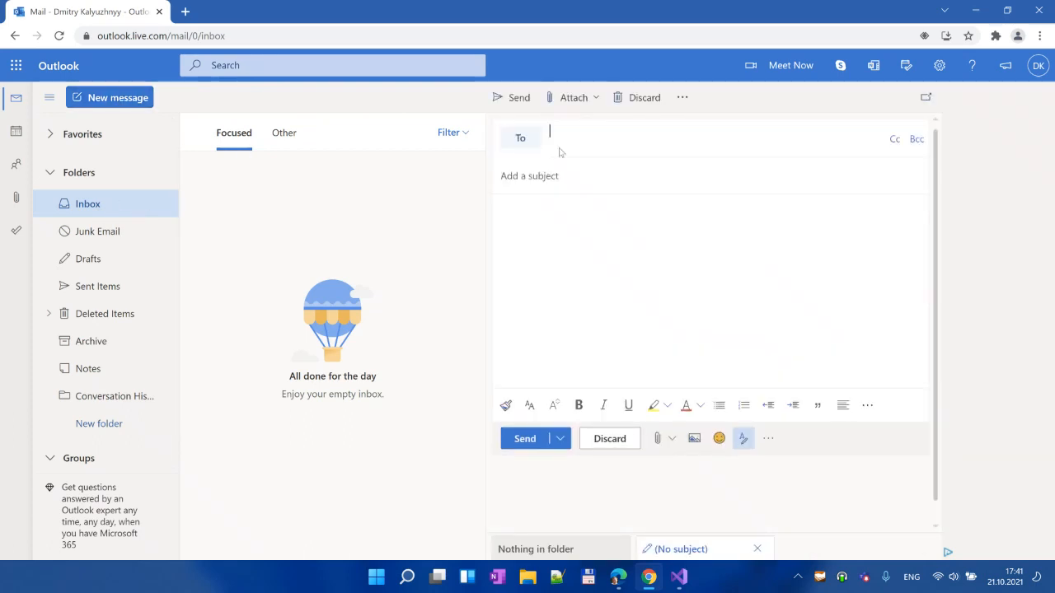
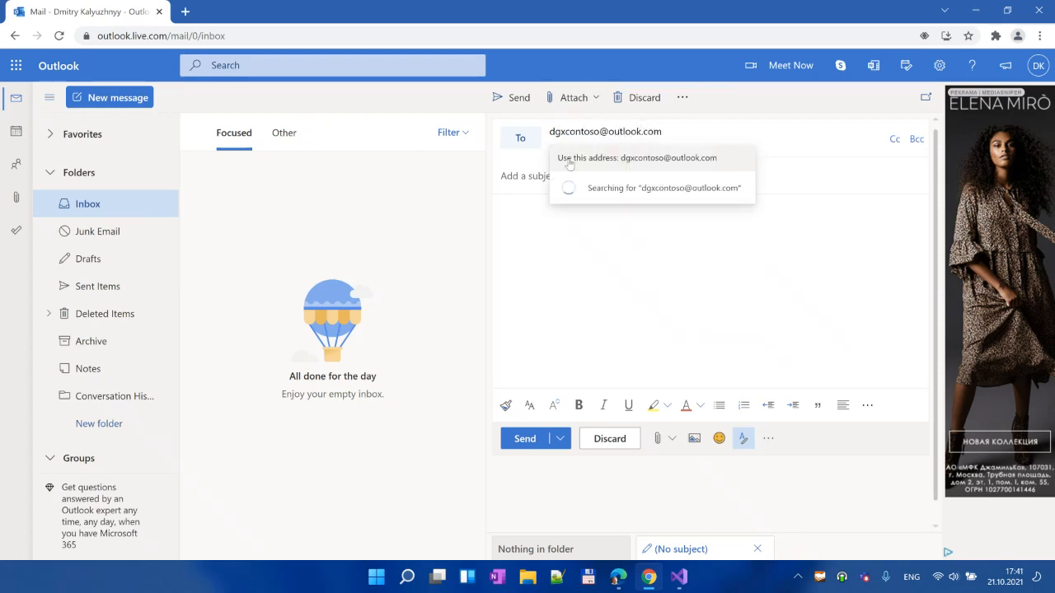
{"action": "left_click", "coordinate": [570, 165]}
{"action": "type", "text": "F"}
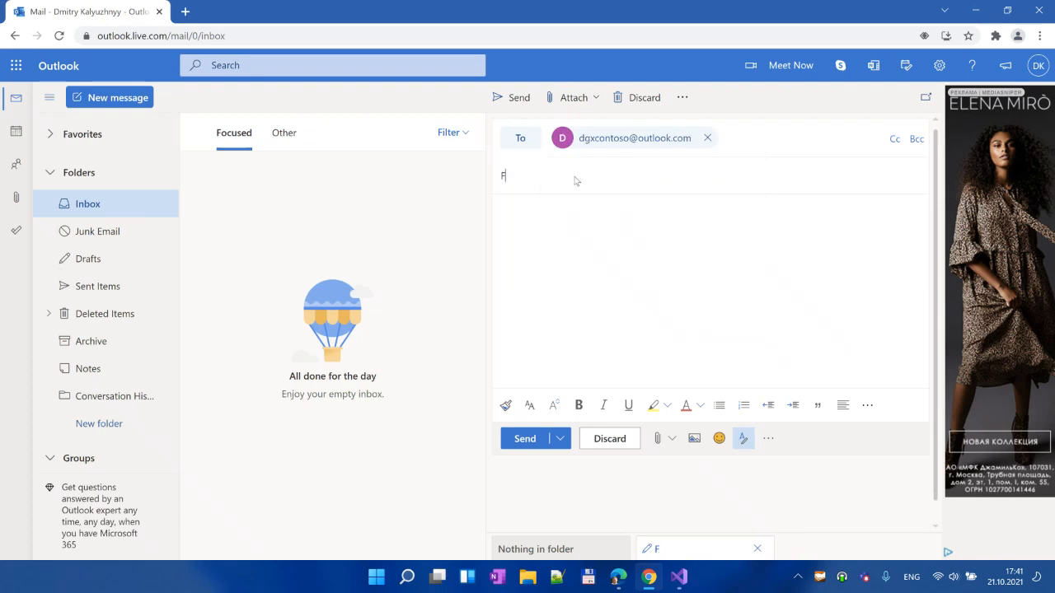
{"action": "type", "text": "atturaPA"}
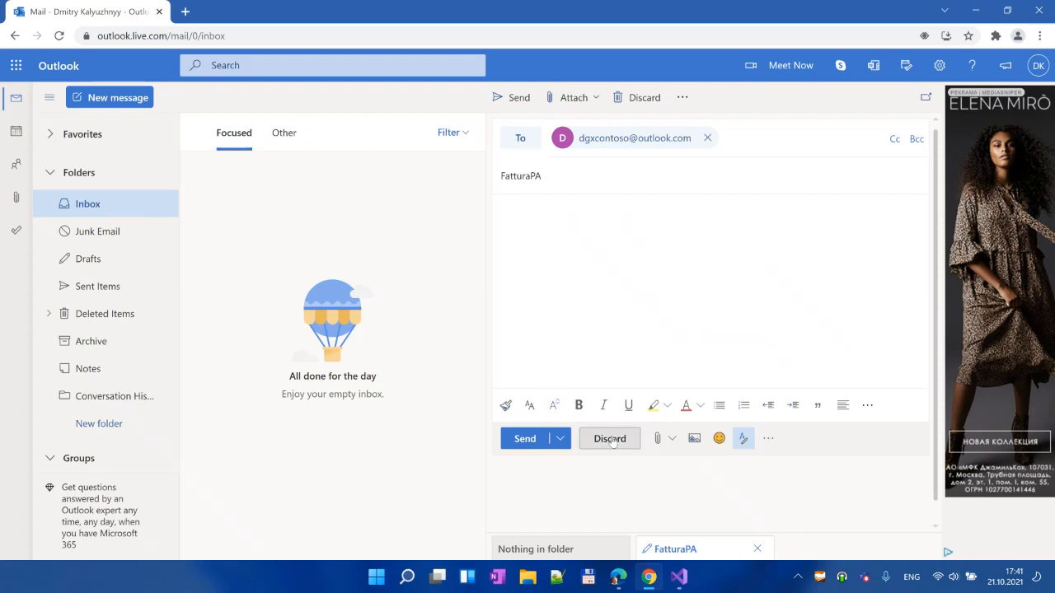
{"action": "left_click", "coordinate": [660, 435]}
{"action": "left_click", "coordinate": [696, 365]}
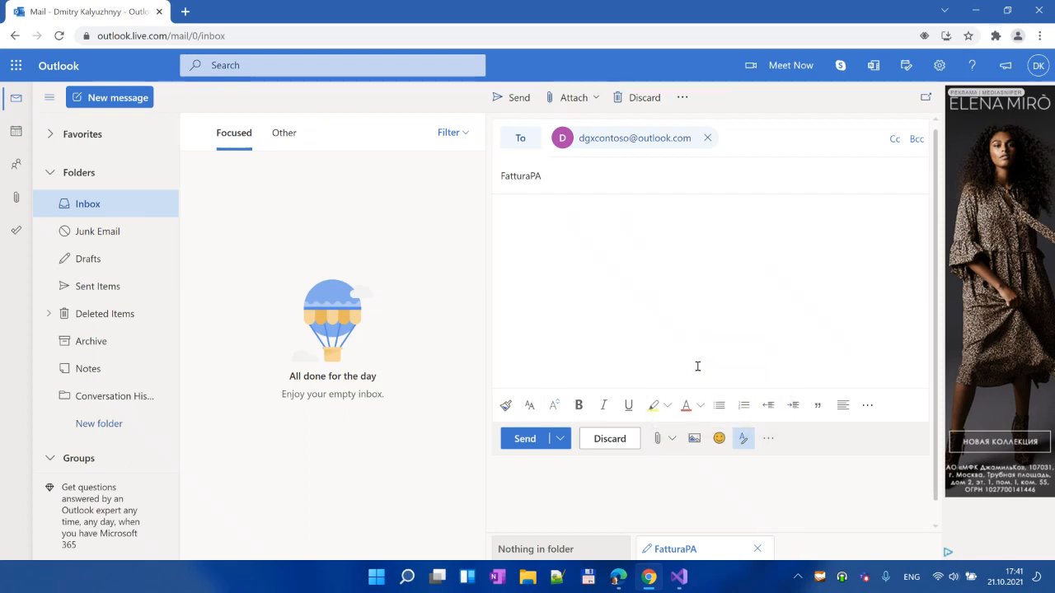
{"action": "left_click", "coordinate": [222, 125]}
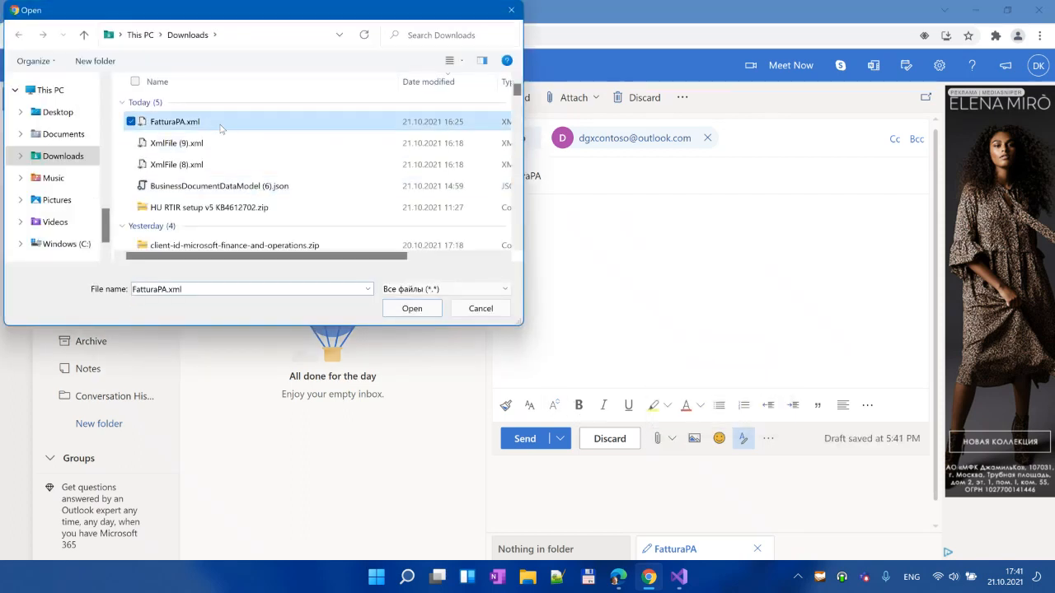
{"action": "left_click", "coordinate": [432, 307]}
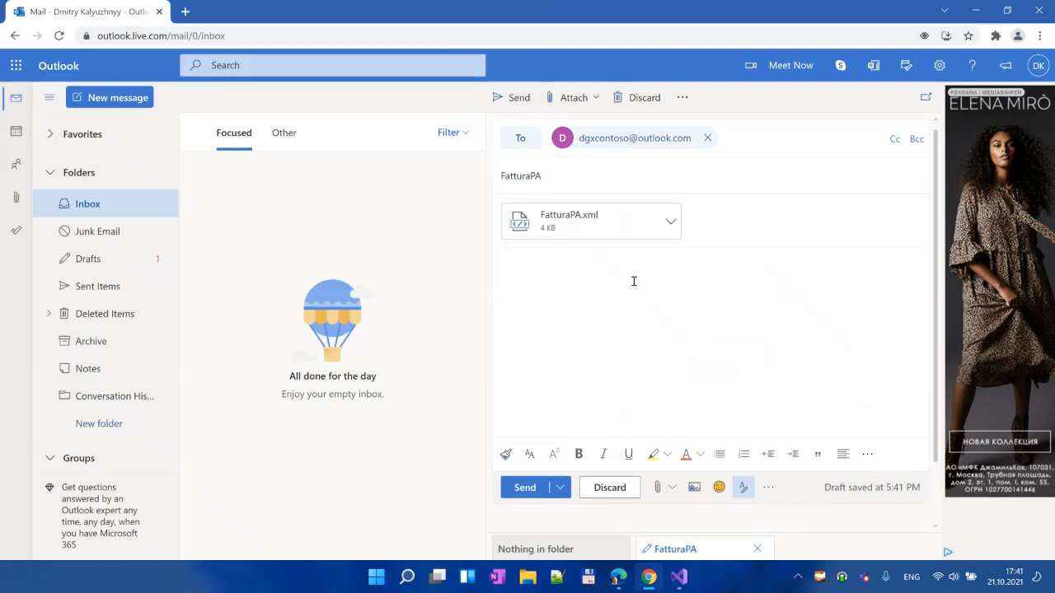
{"action": "type", "text": "Hi"}
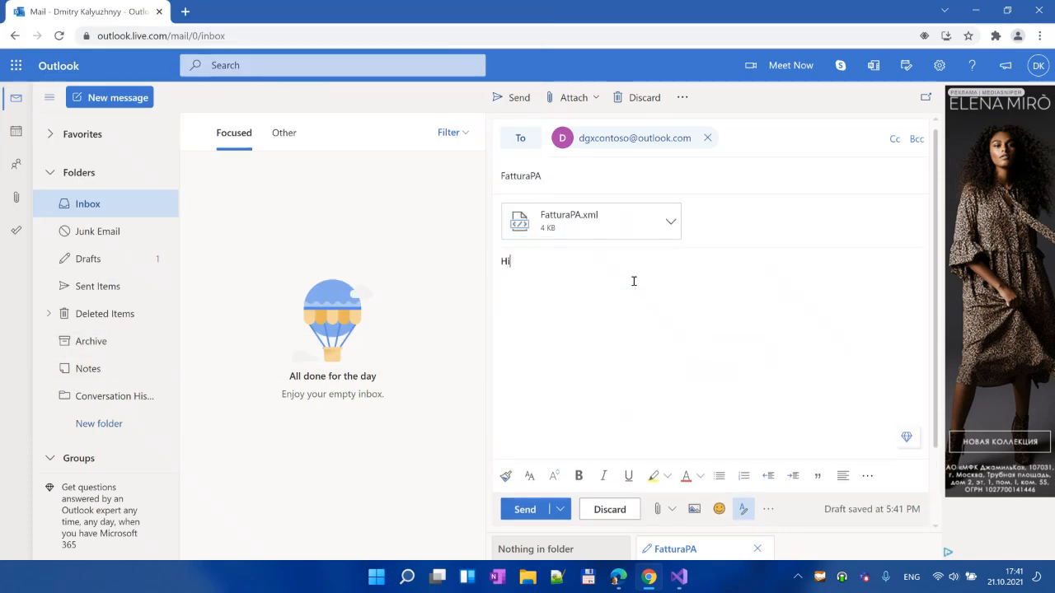
{"action": "type", "text": ", Here is an invoice."}
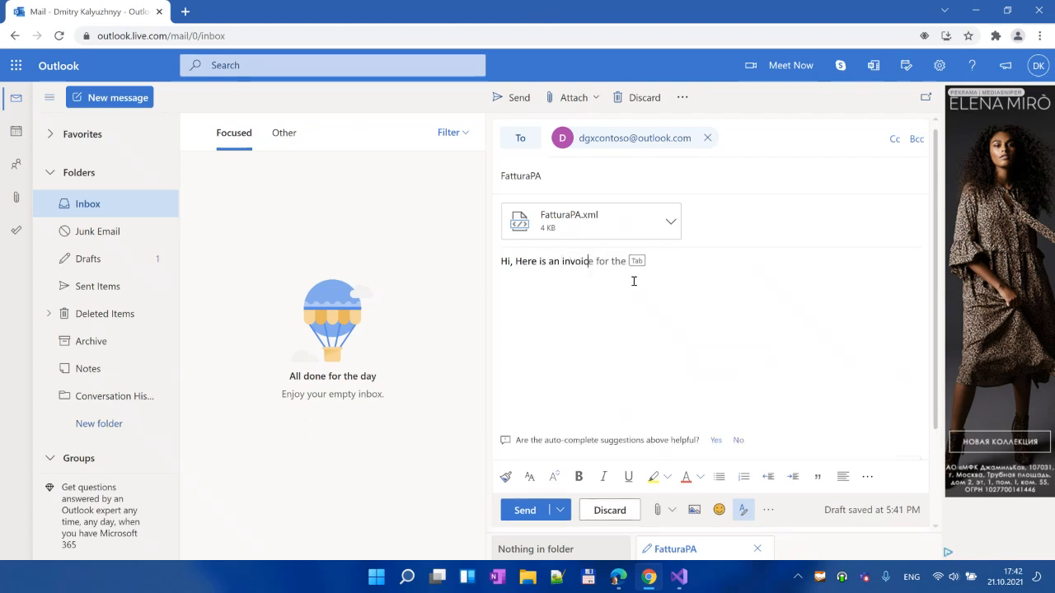
{"action": "left_click", "coordinate": [532, 510]}
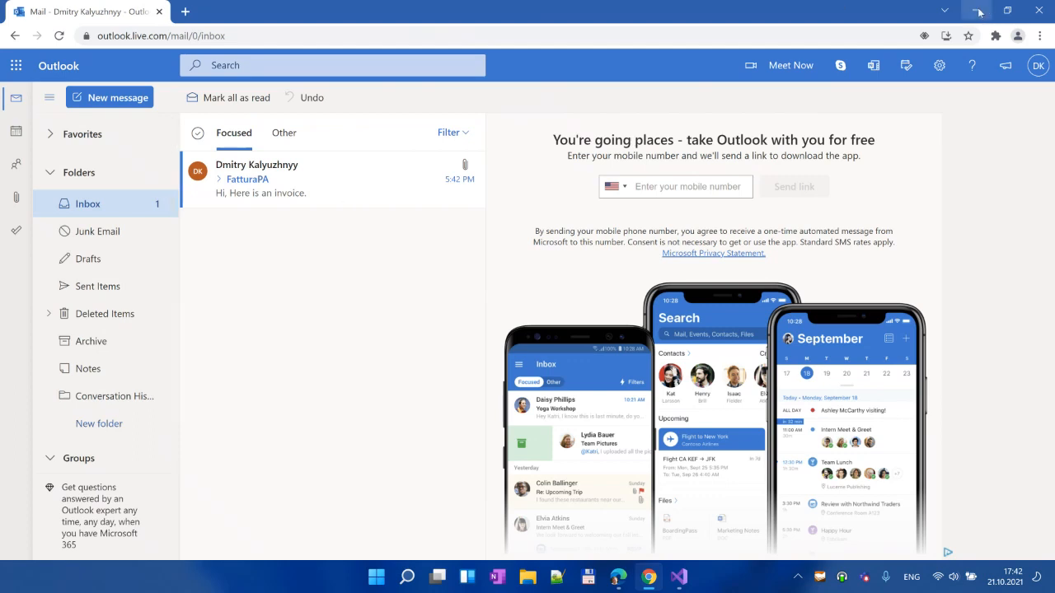
Step: Check purchase order ITCO-000028 in the Finance and Operations purchase orders list
{"action": "left_click", "coordinate": [619, 578]}
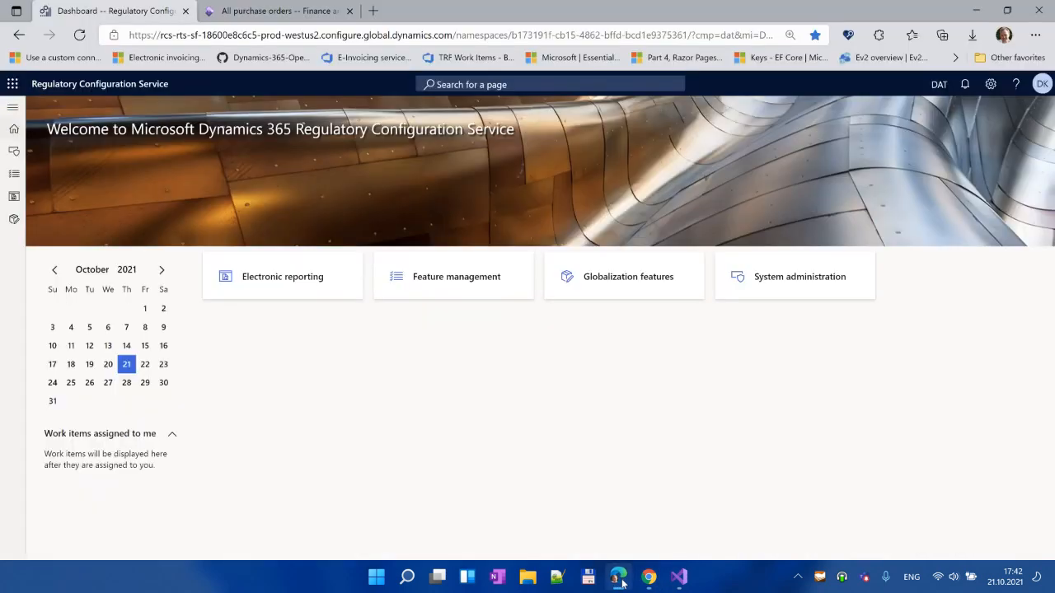
{"action": "left_click", "coordinate": [274, 11]}
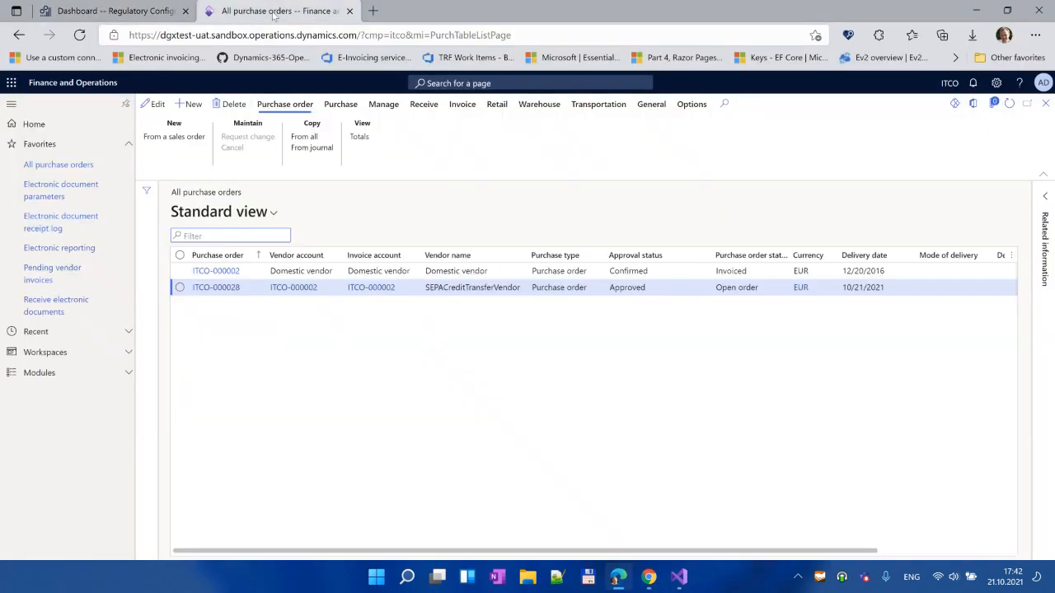
{"action": "left_click", "coordinate": [189, 296]}
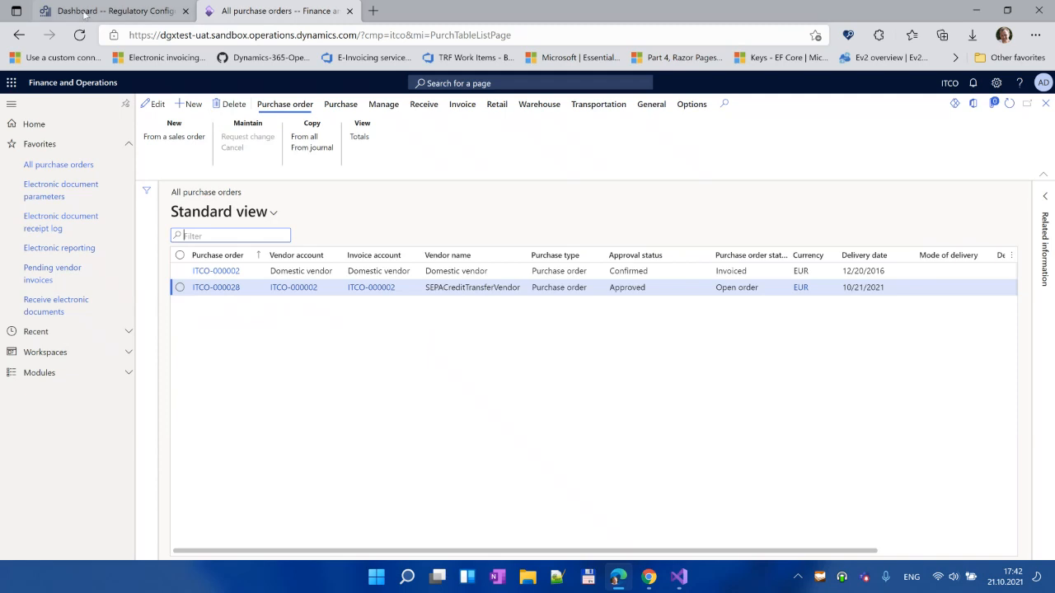
Step: Go from the RCS dashboard through Globalization features to Electronic invoicing features
{"action": "left_click", "coordinate": [85, 12]}
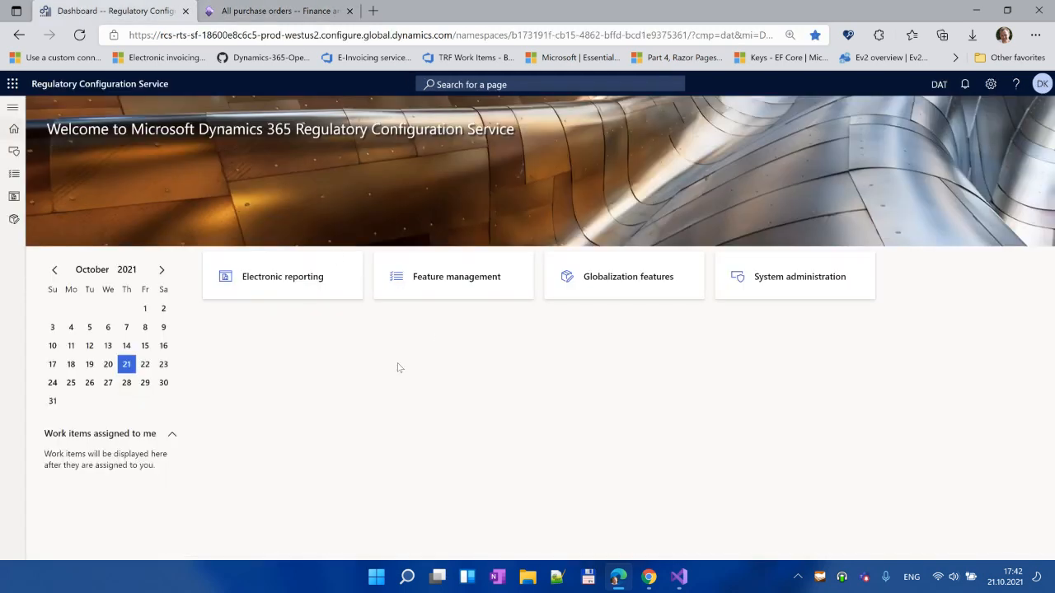
{"action": "left_click", "coordinate": [615, 280]}
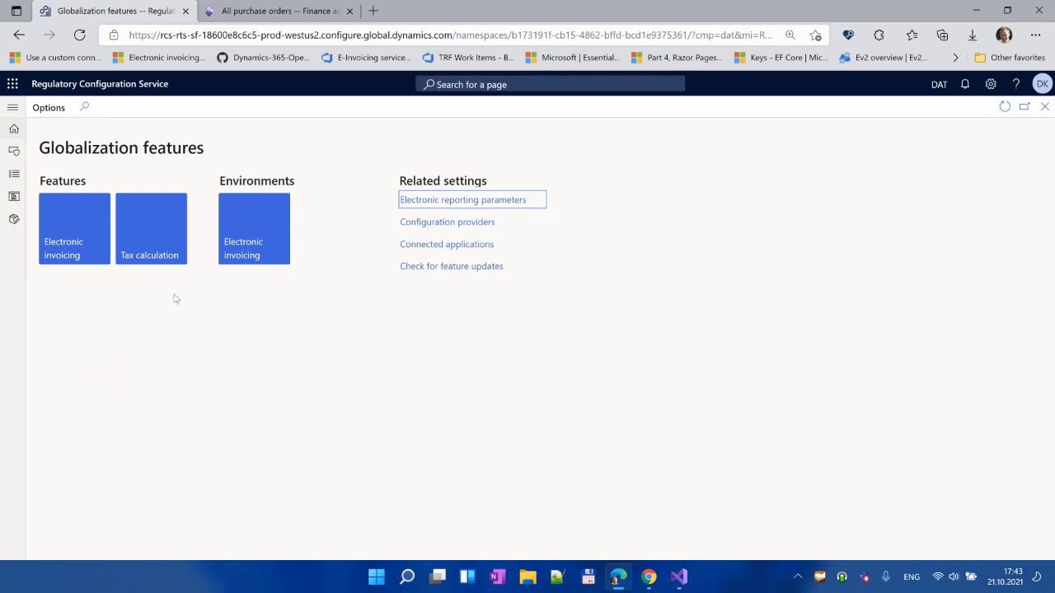
{"action": "left_click", "coordinate": [84, 229]}
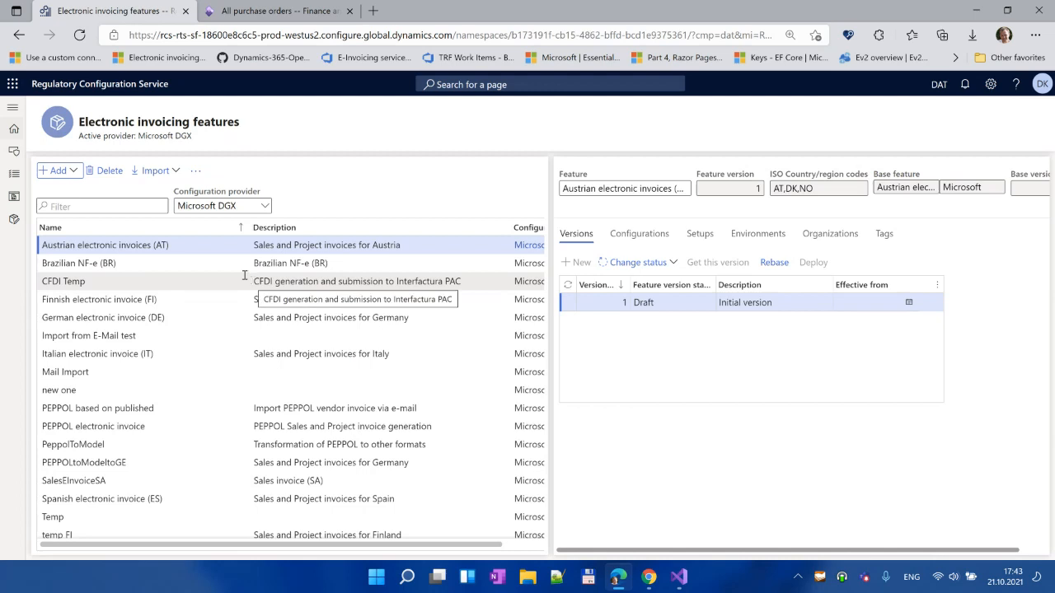
Step: Create a new electronic invoicing feature named 'FatturaPA processing'
{"action": "left_click", "coordinate": [74, 173]}
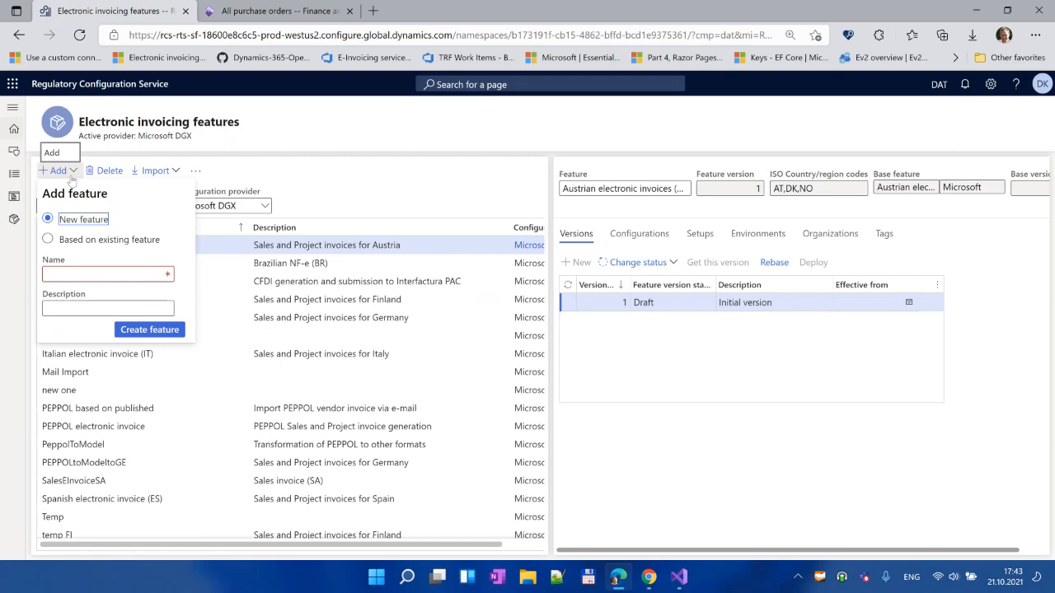
{"action": "left_click", "coordinate": [81, 276]}
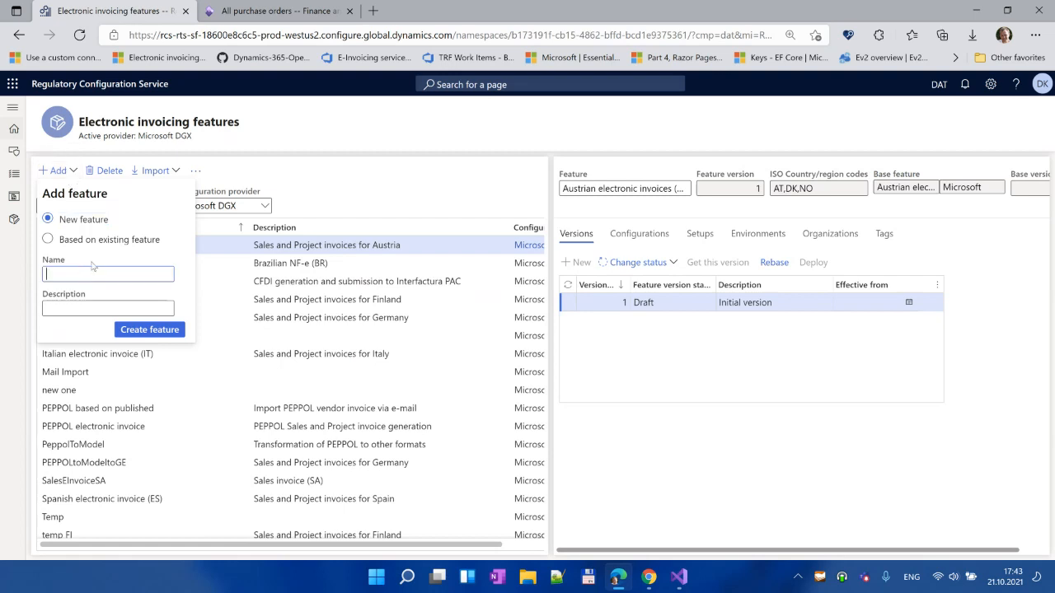
{"action": "type", "text": "FatturaPA"}
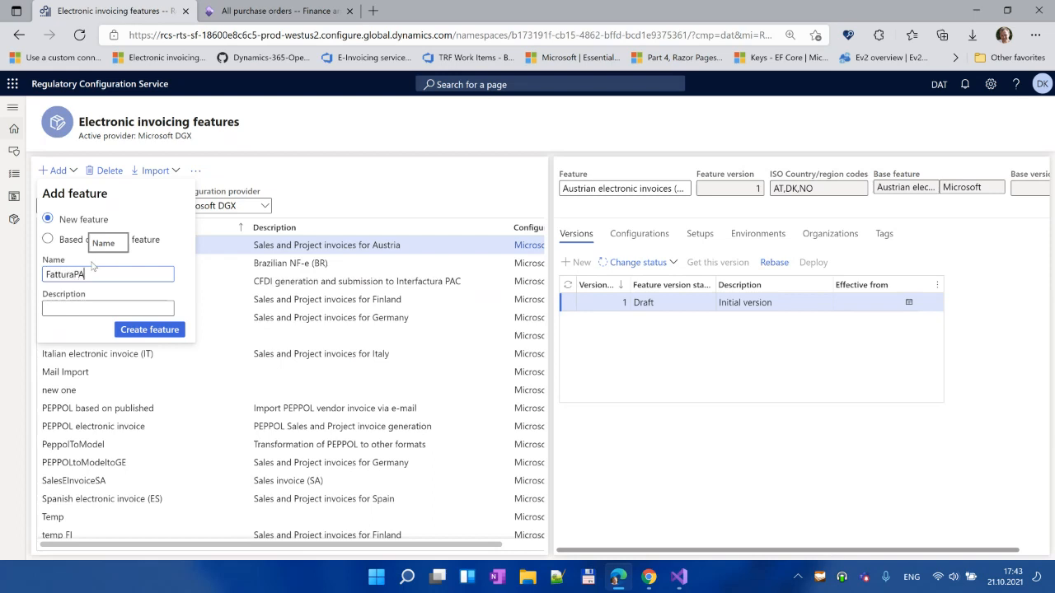
{"action": "type", "text": " processing"}
{"action": "left_click", "coordinate": [134, 334]}
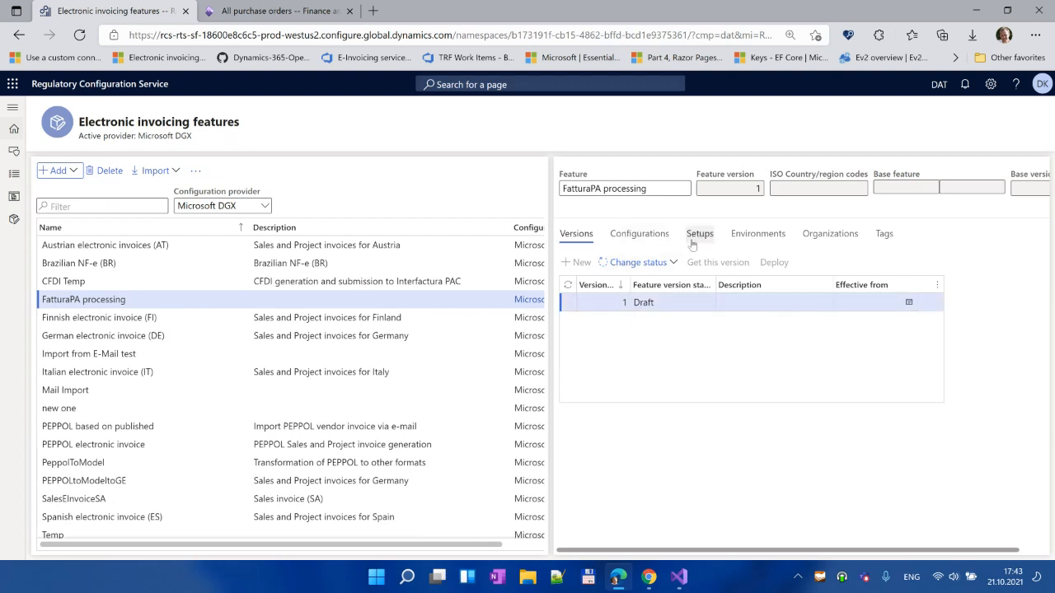
Step: Start adding a new setup from the feature's Setups list
{"action": "left_click", "coordinate": [639, 234]}
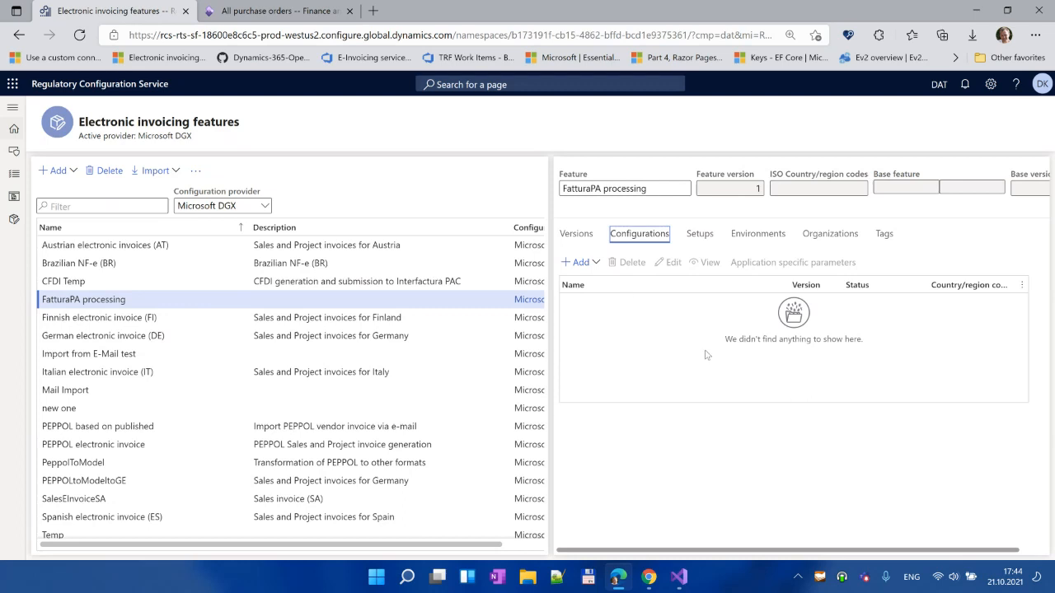
{"action": "left_click", "coordinate": [703, 237]}
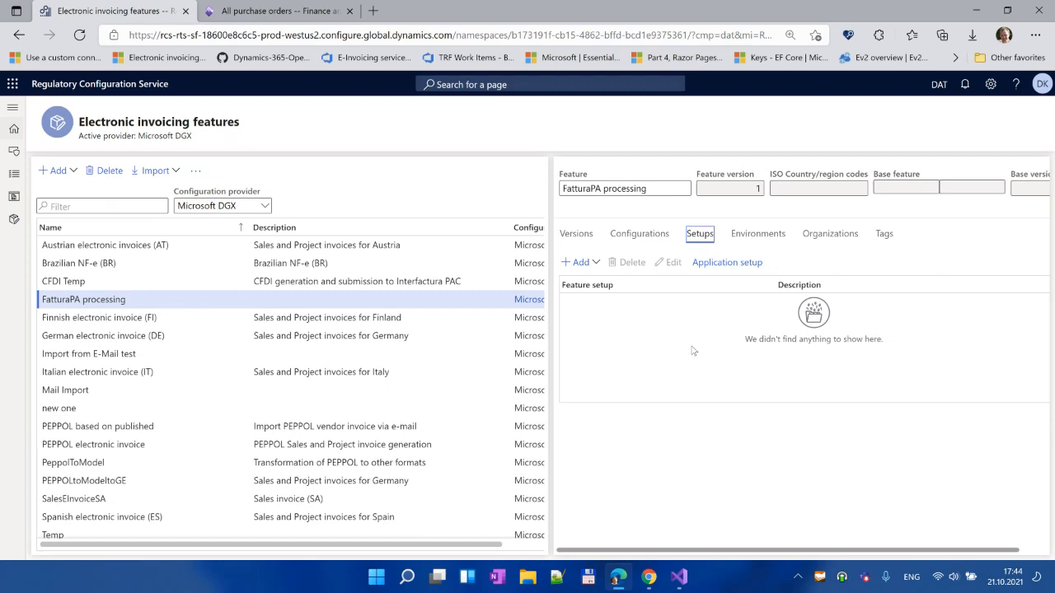
{"action": "left_click", "coordinate": [591, 264]}
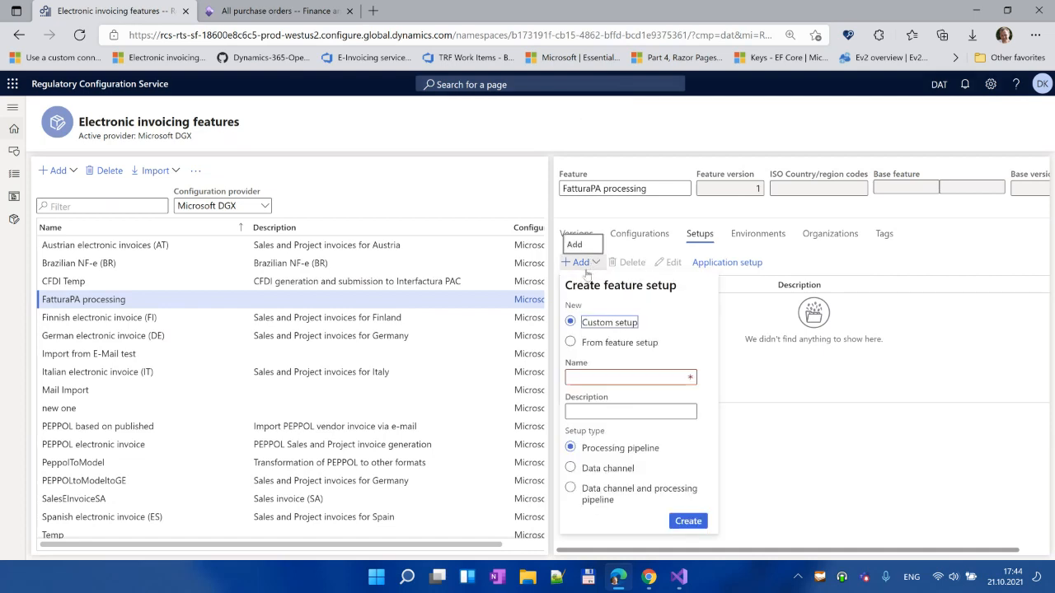
Step: Create a Data channel setup named Fattura that uses the Incoming e-mail channel
{"action": "left_click", "coordinate": [598, 379]}
{"action": "type", "text": "Fattura e-mail"}
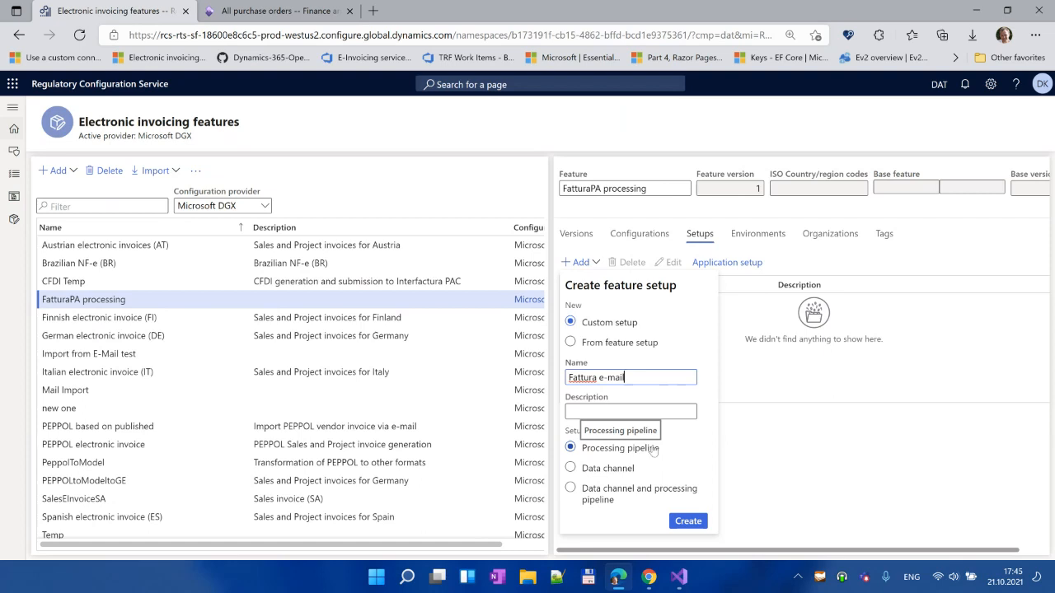
{"action": "left_click", "coordinate": [585, 470]}
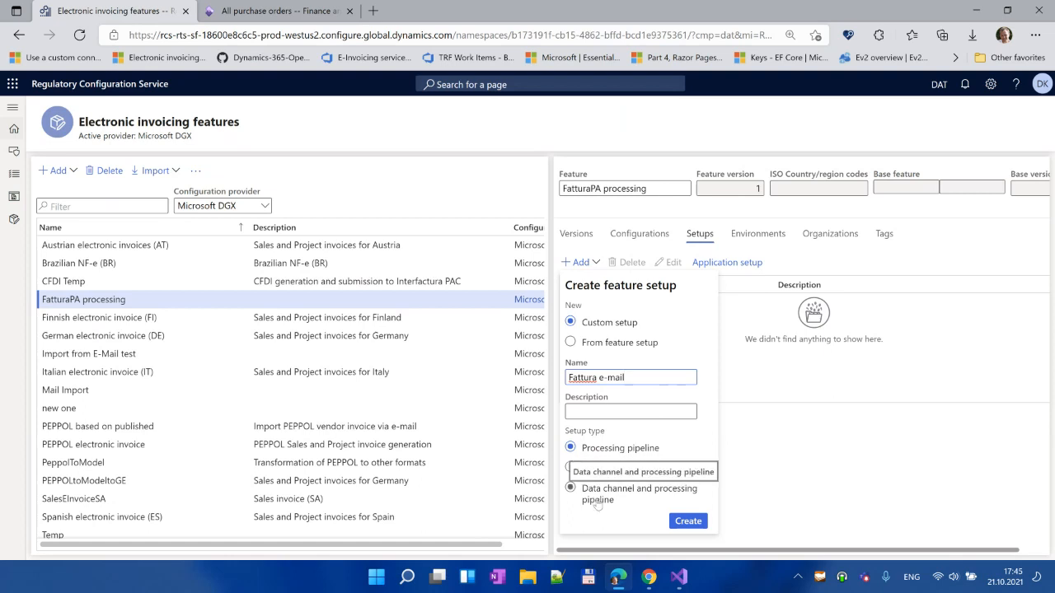
{"action": "left_click", "coordinate": [587, 469]}
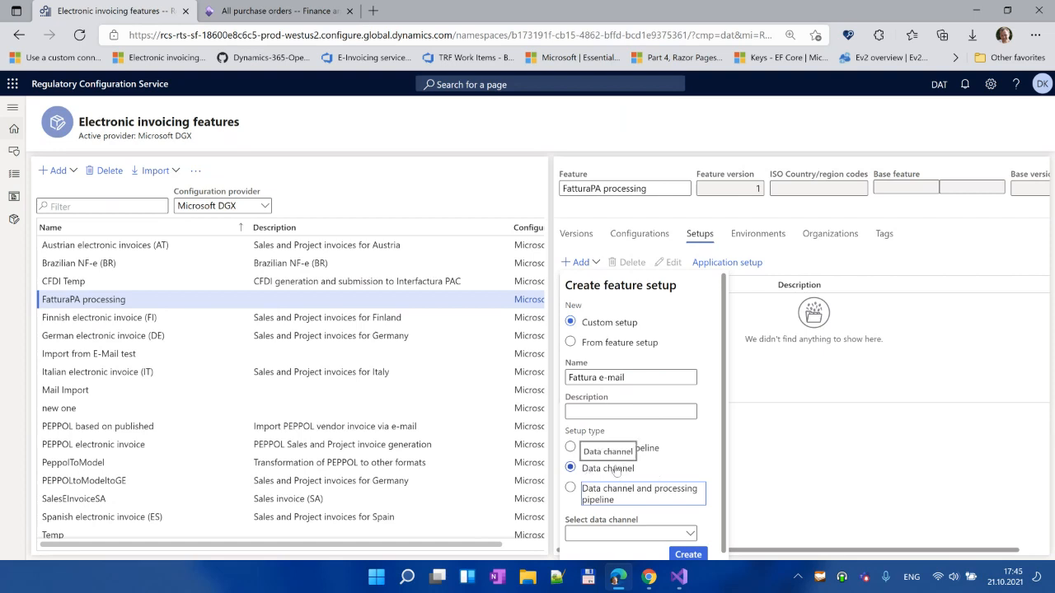
{"action": "left_click", "coordinate": [621, 498]}
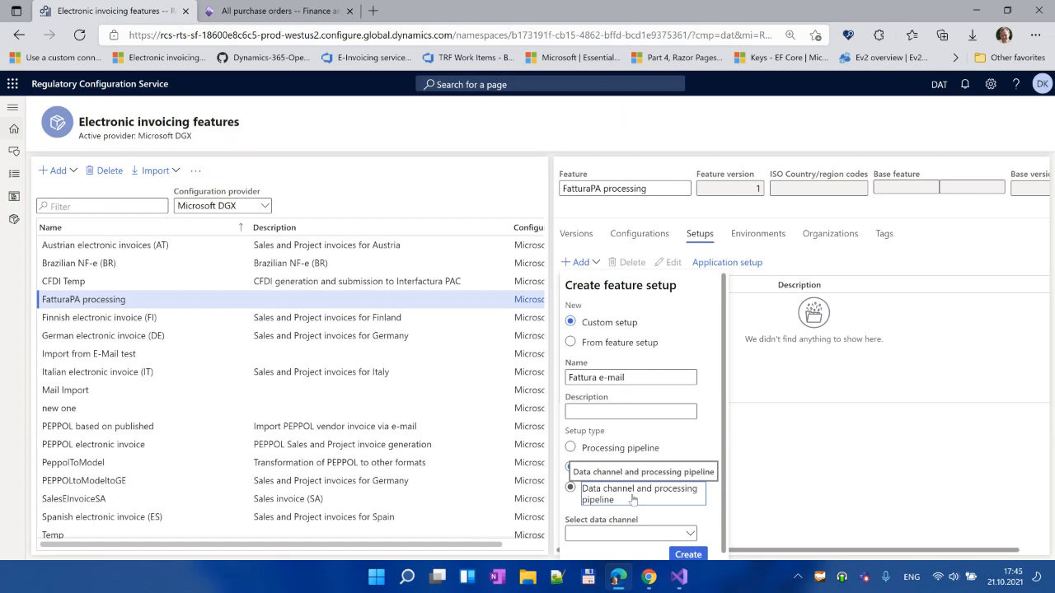
{"action": "left_click", "coordinate": [589, 470]}
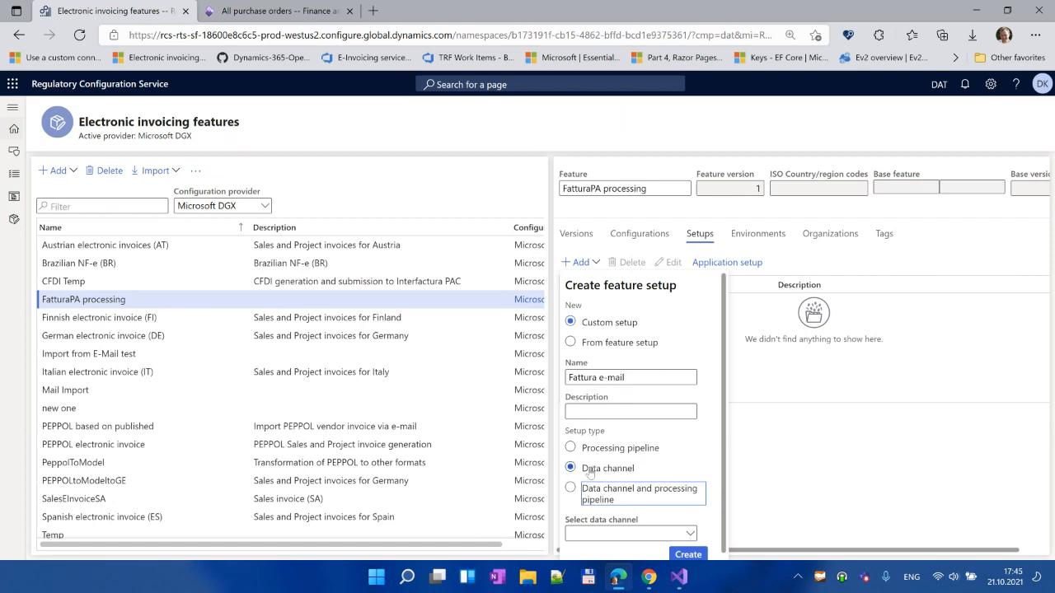
{"action": "scroll", "coordinate": [701, 460], "scroll_direction": "down", "scroll_amount": 1}
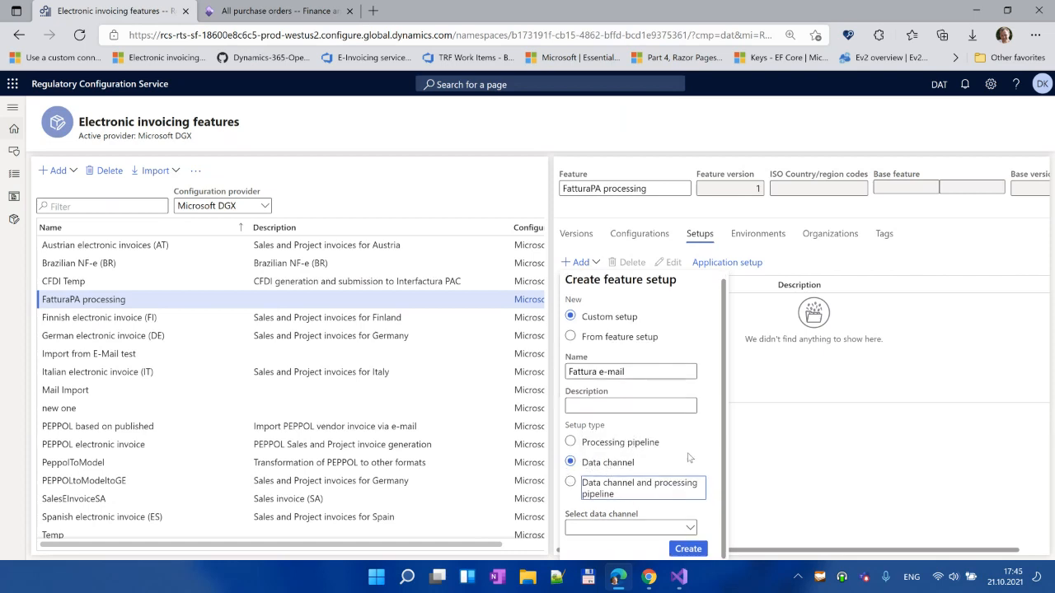
{"action": "left_click", "coordinate": [691, 528]}
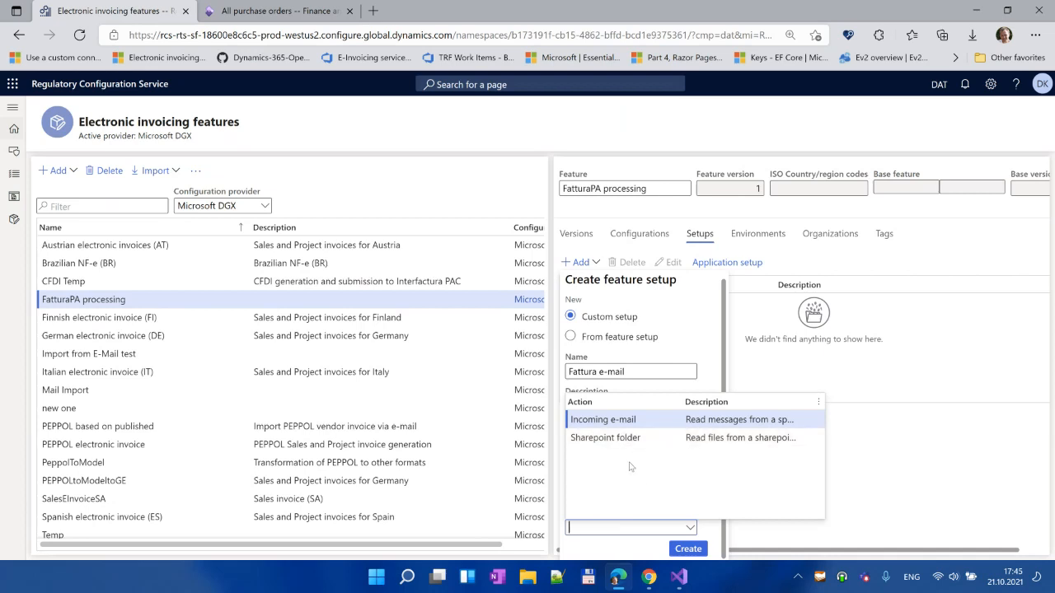
{"action": "left_click", "coordinate": [652, 419]}
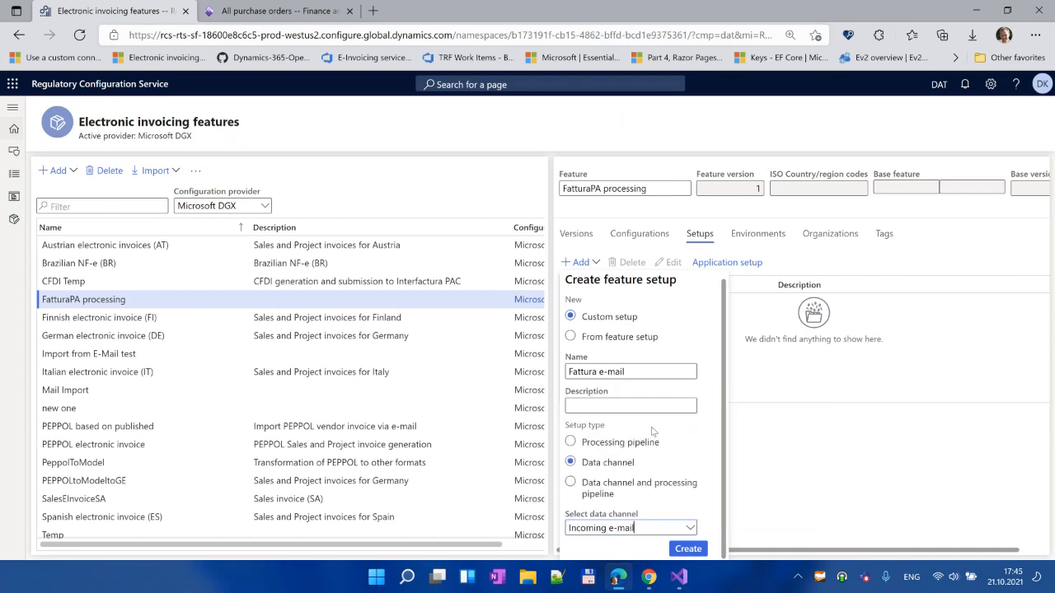
{"action": "left_click", "coordinate": [689, 550]}
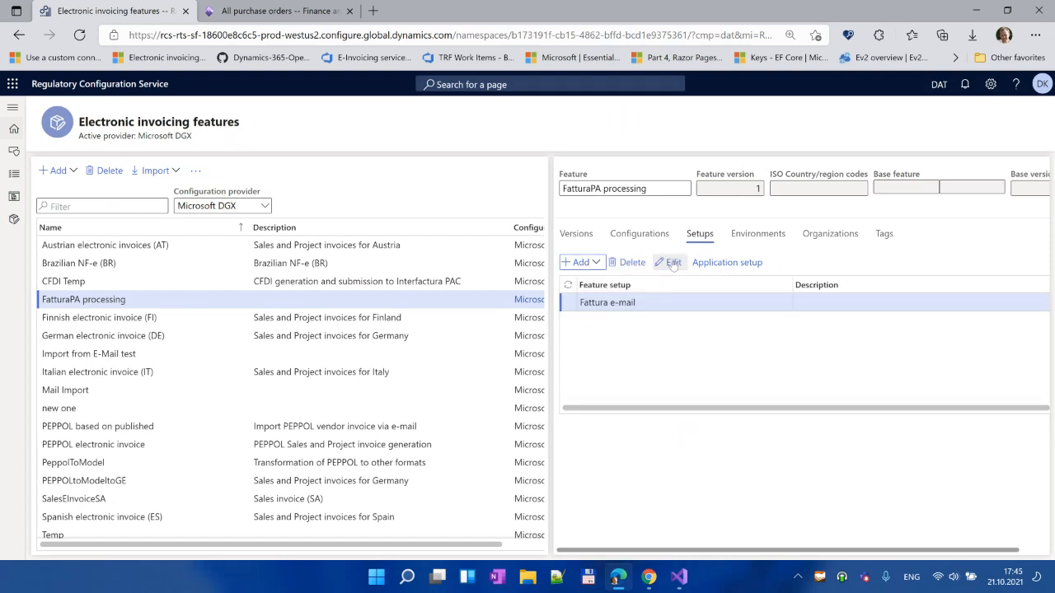
Step: Give the Fattura e-mail setup description 'FatturaPA e-mail' and data channel identifier FattMail
{"action": "left_click", "coordinate": [673, 263]}
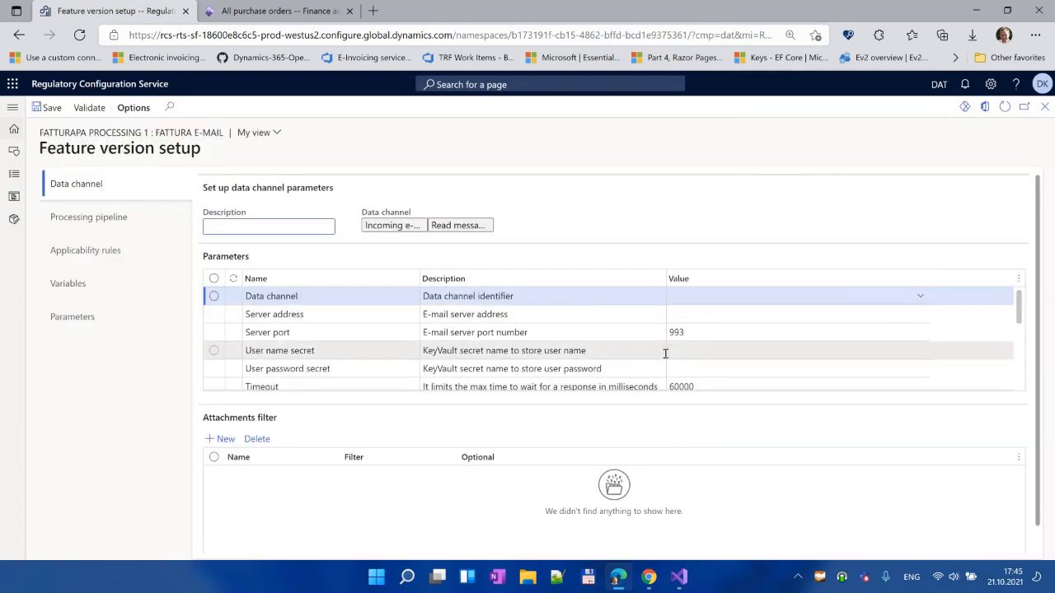
{"action": "left_click", "coordinate": [262, 225]}
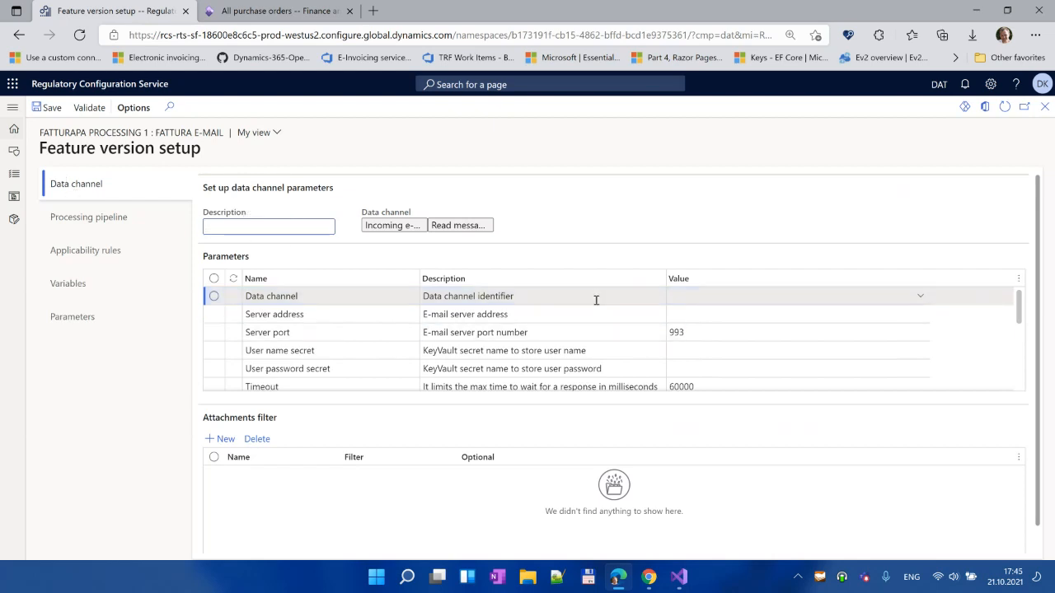
{"action": "scroll", "coordinate": [733, 339], "scroll_direction": "down", "scroll_amount": 3}
{"action": "scroll", "coordinate": [733, 339], "scroll_direction": "up", "scroll_amount": 3}
{"action": "type", "text": "Fattura"}
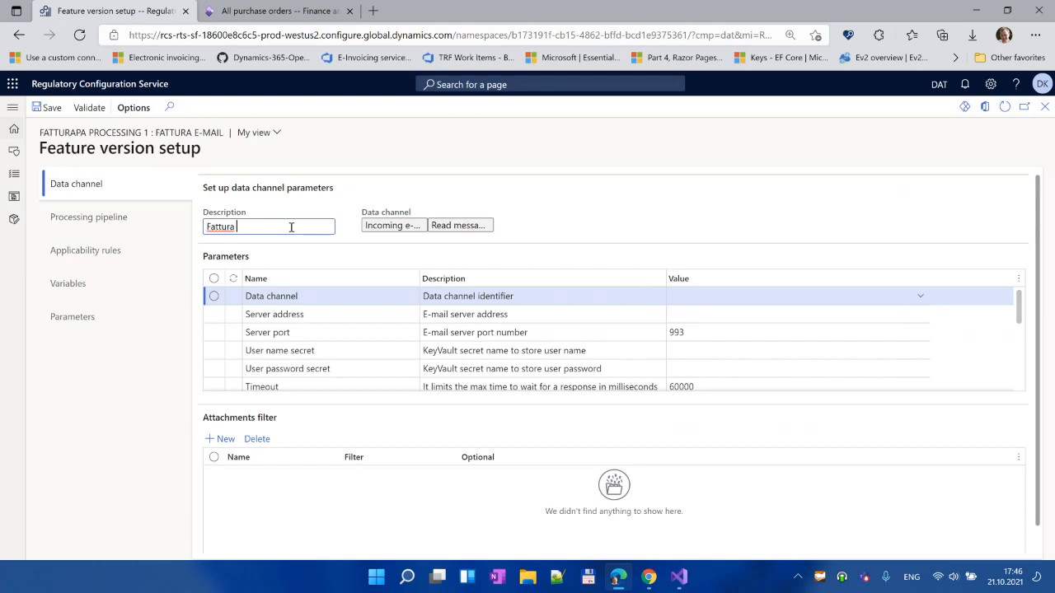
{"action": "type", "text": "PA e-mail"}
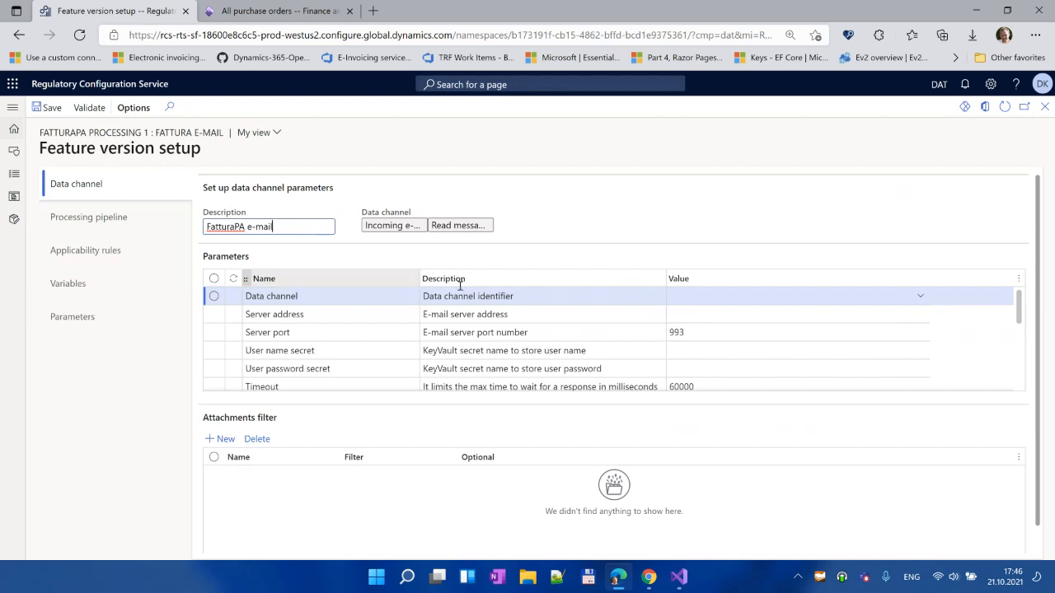
{"action": "left_click", "coordinate": [729, 296]}
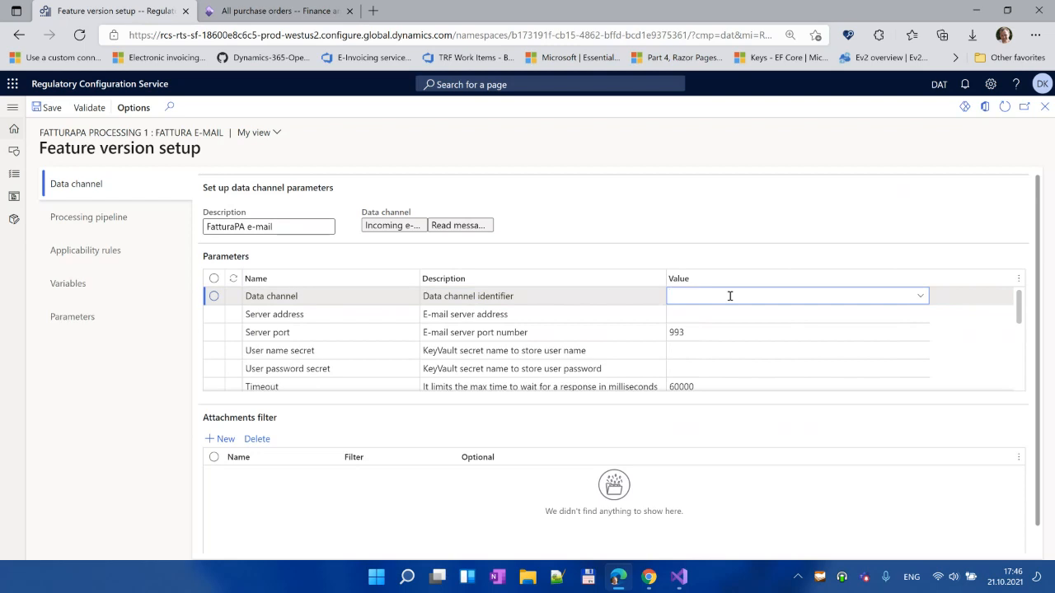
{"action": "type", "text": "FattMail"}
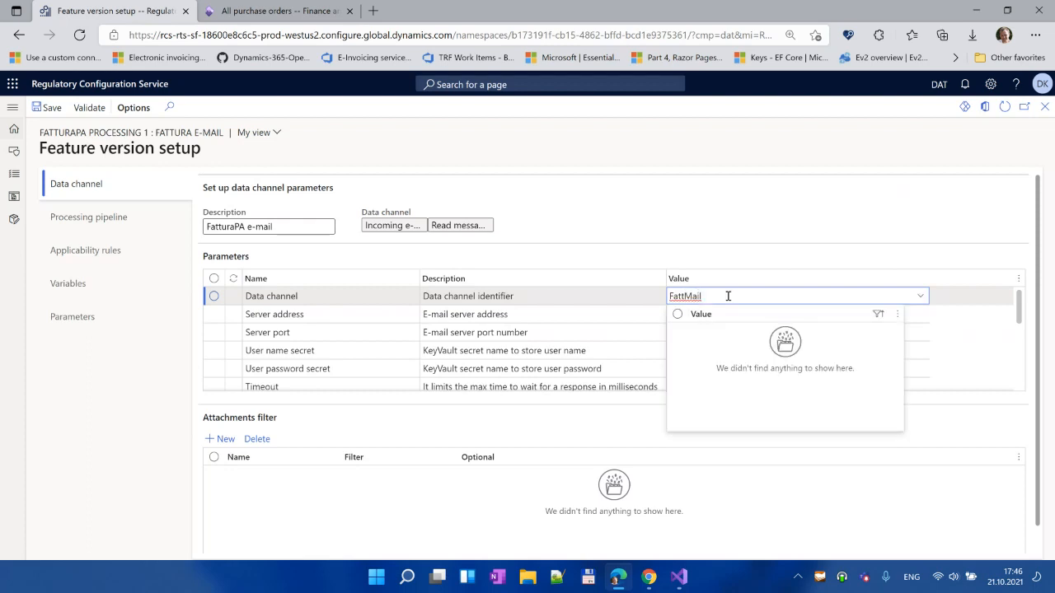
{"action": "key", "text": "Tab"}
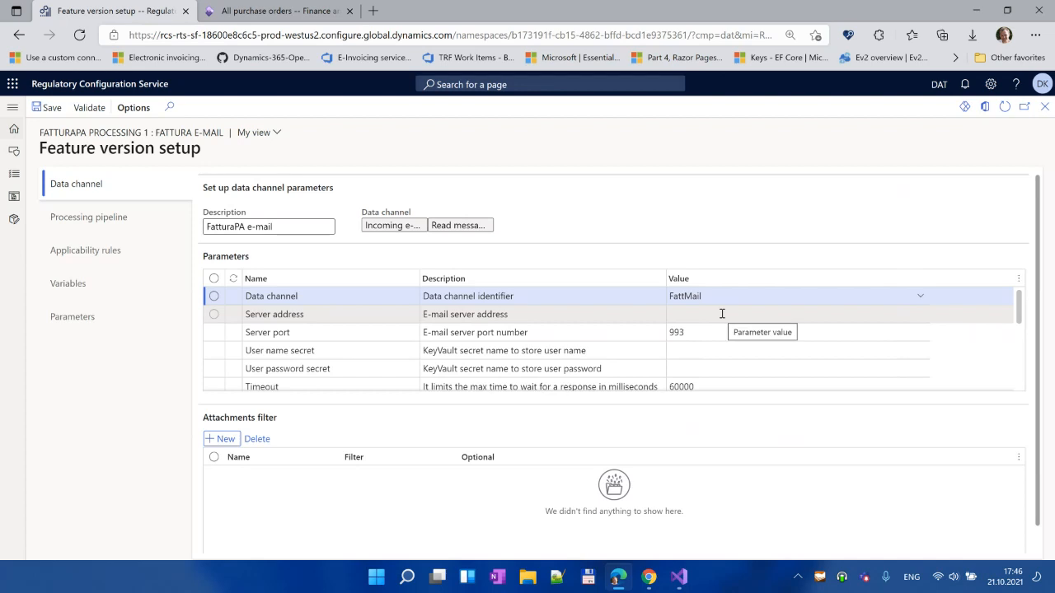
Step: Assign the e-mail account and e-mail password key vault secrets to user name and password
{"action": "left_click", "coordinate": [723, 346]}
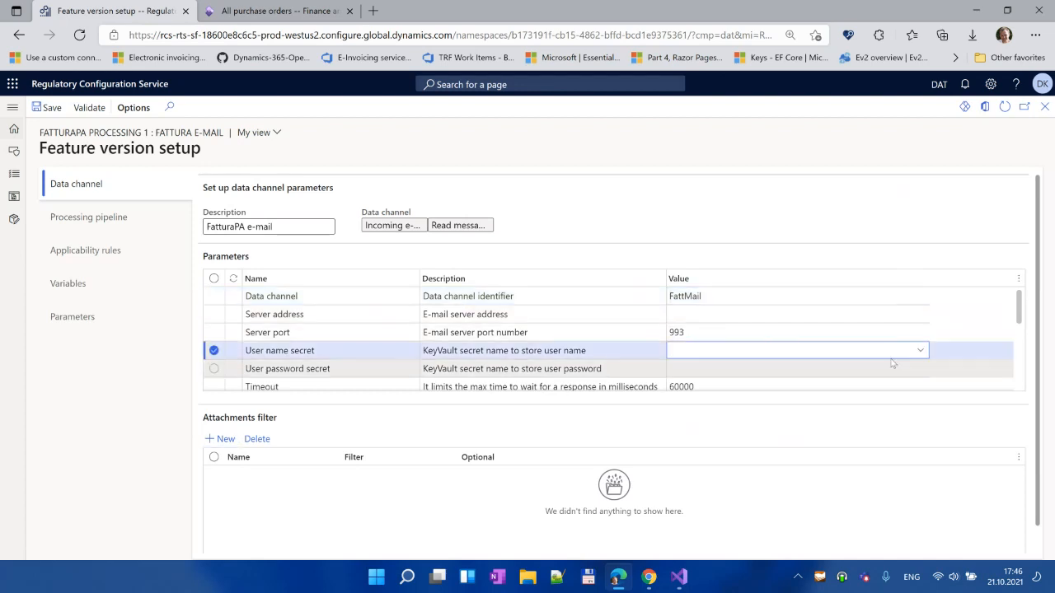
{"action": "left_click", "coordinate": [919, 350]}
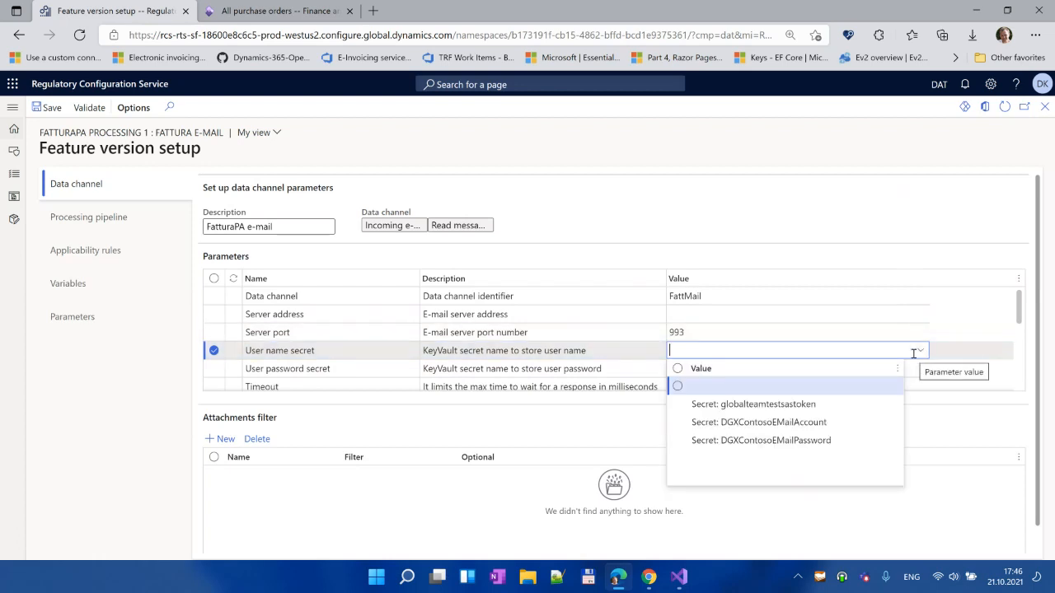
{"action": "left_click", "coordinate": [779, 422]}
{"action": "left_click", "coordinate": [872, 368]}
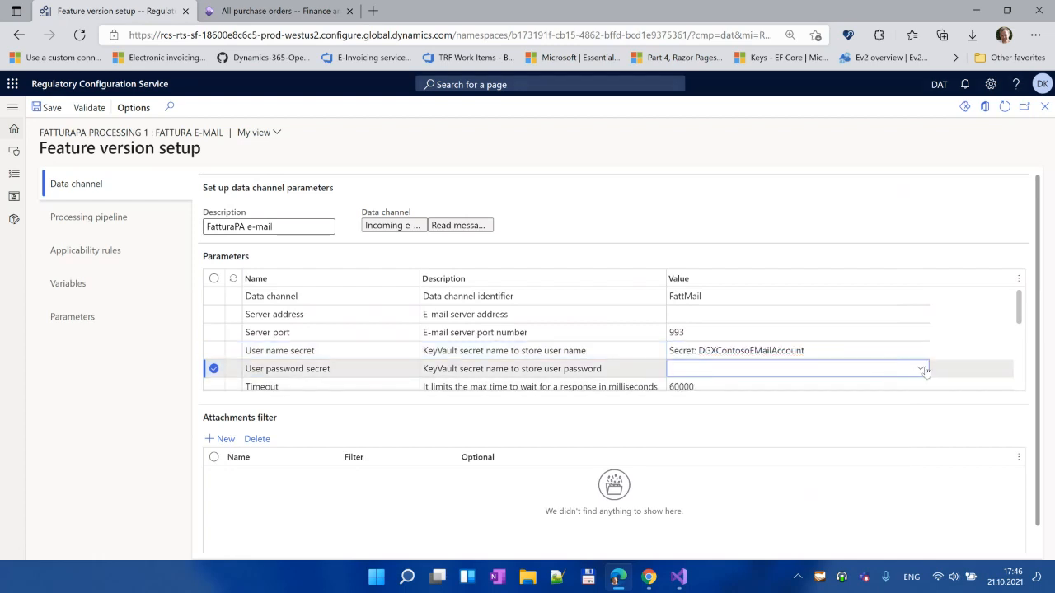
{"action": "left_click", "coordinate": [922, 368]}
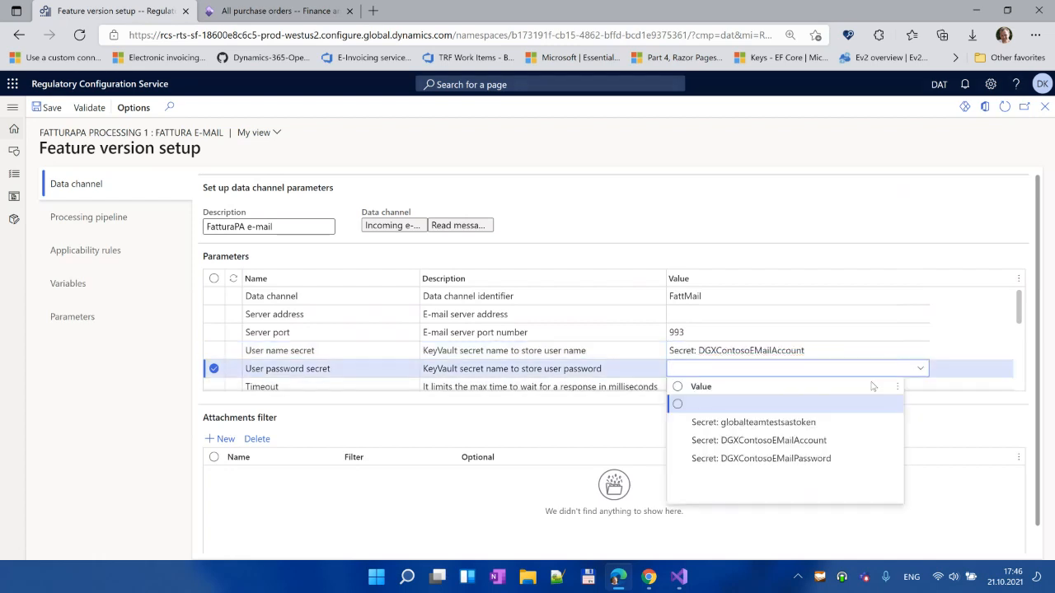
{"action": "left_click", "coordinate": [785, 459]}
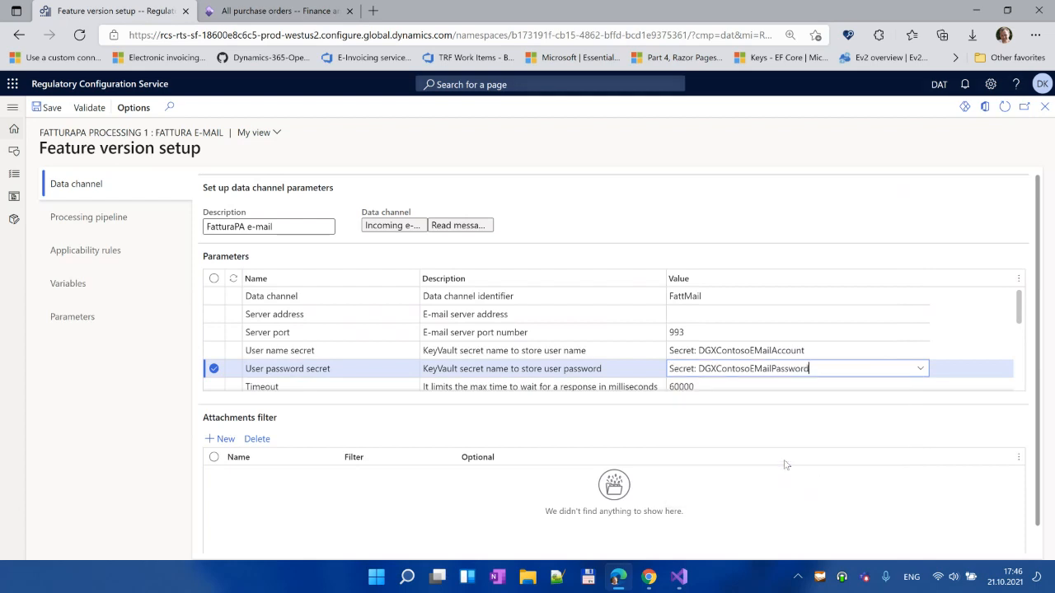
{"action": "scroll", "coordinate": [1022, 336], "scroll_direction": "down", "scroll_amount": 2}
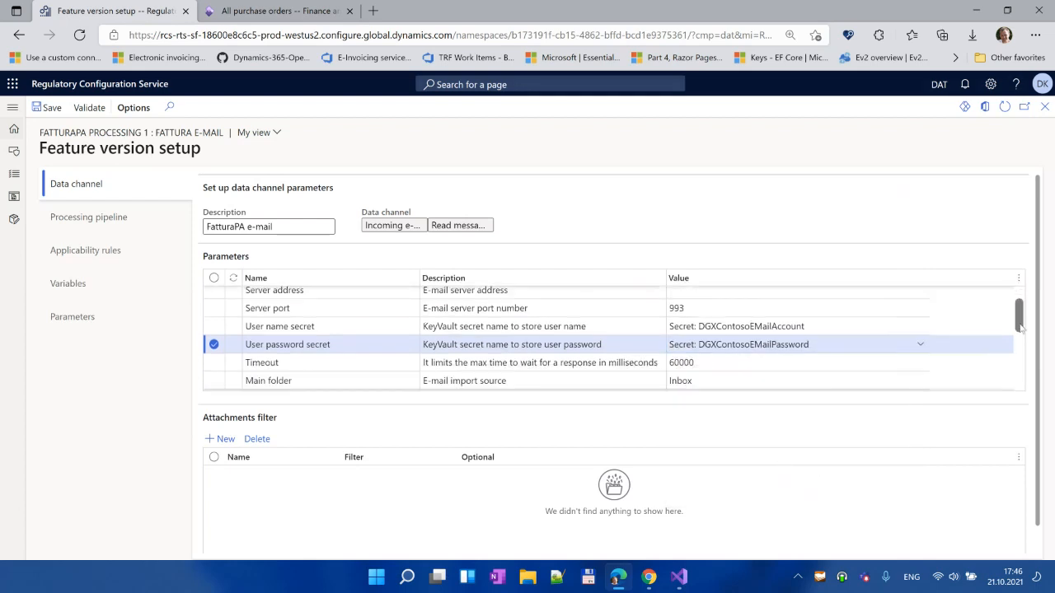
Step: Set the archive folder to Processing and error folder to Error, keeping Inbox as main folder
{"action": "scroll", "coordinate": [1022, 337], "scroll_direction": "down", "scroll_amount": 1}
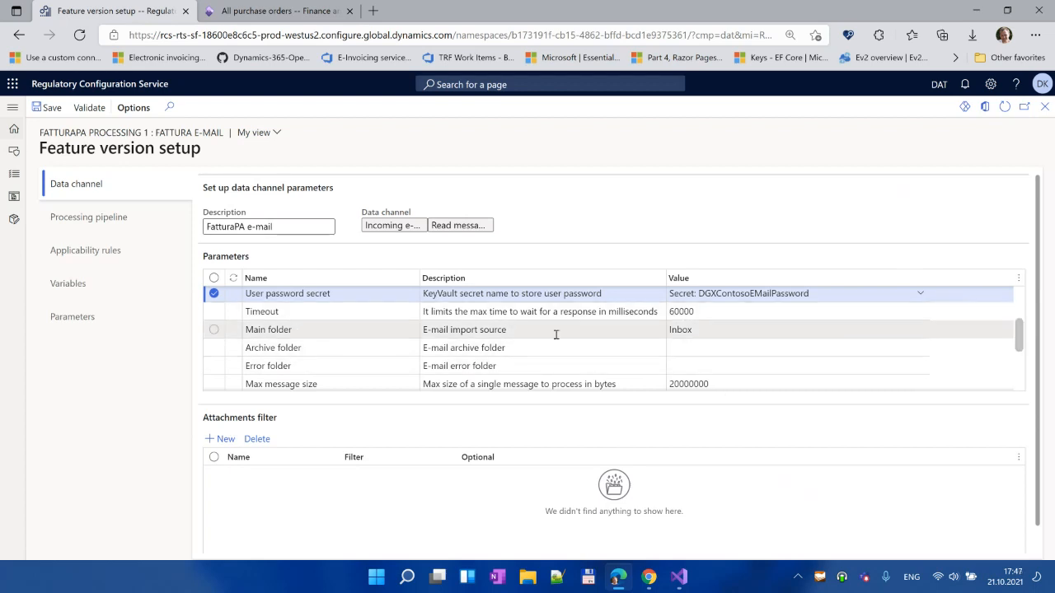
{"action": "left_click", "coordinate": [744, 327]}
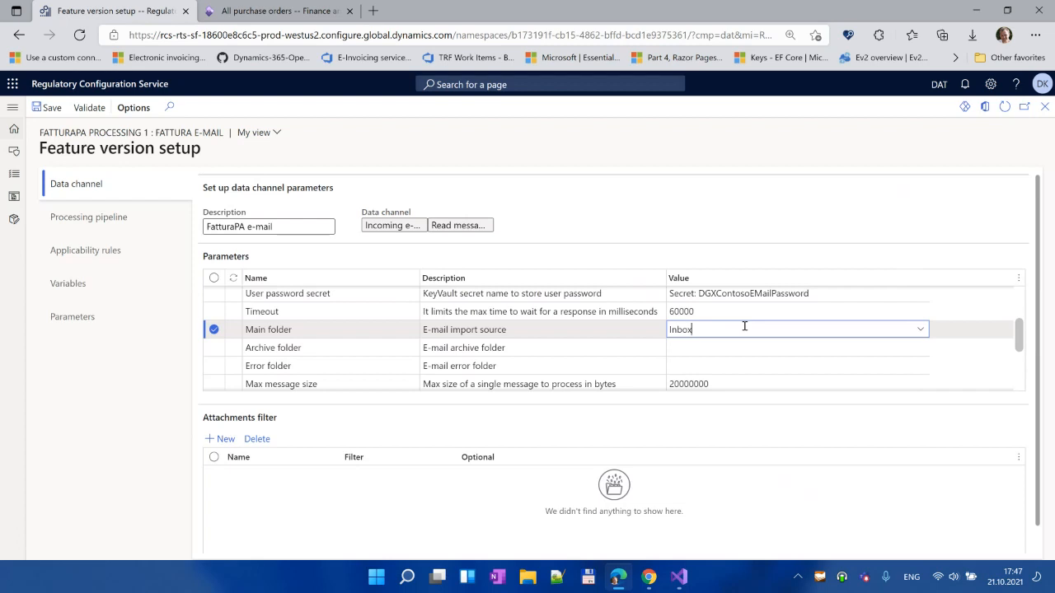
{"action": "left_click", "coordinate": [685, 348]}
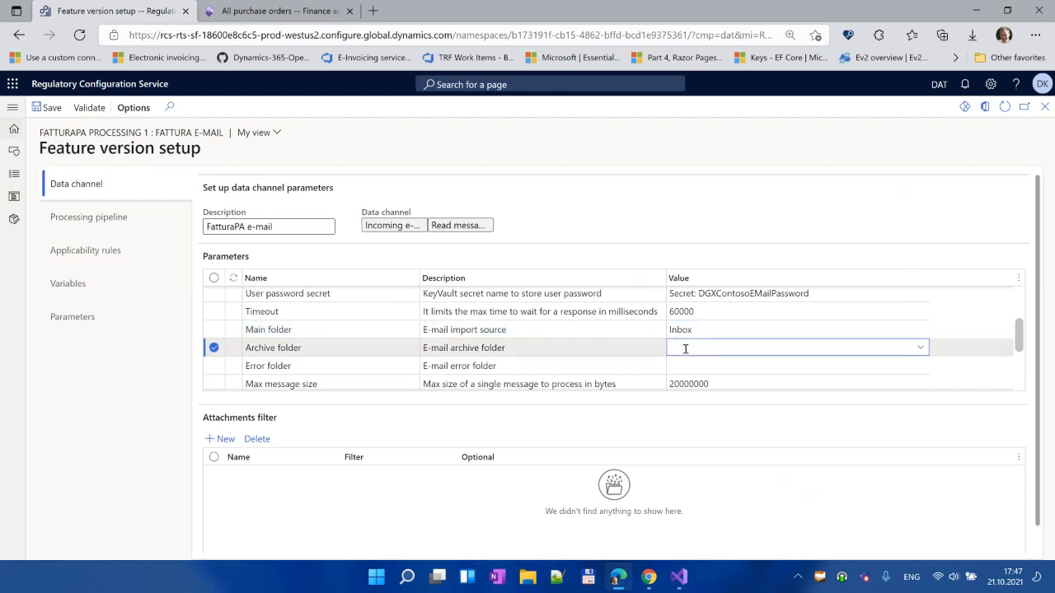
{"action": "type", "text": "Processing"}
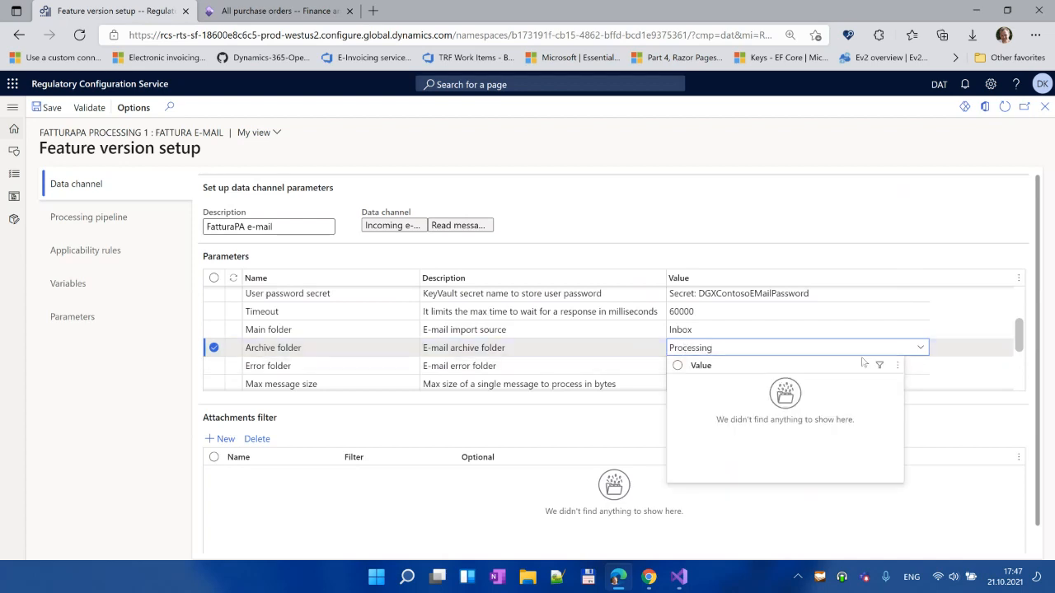
{"action": "left_click", "coordinate": [878, 365]}
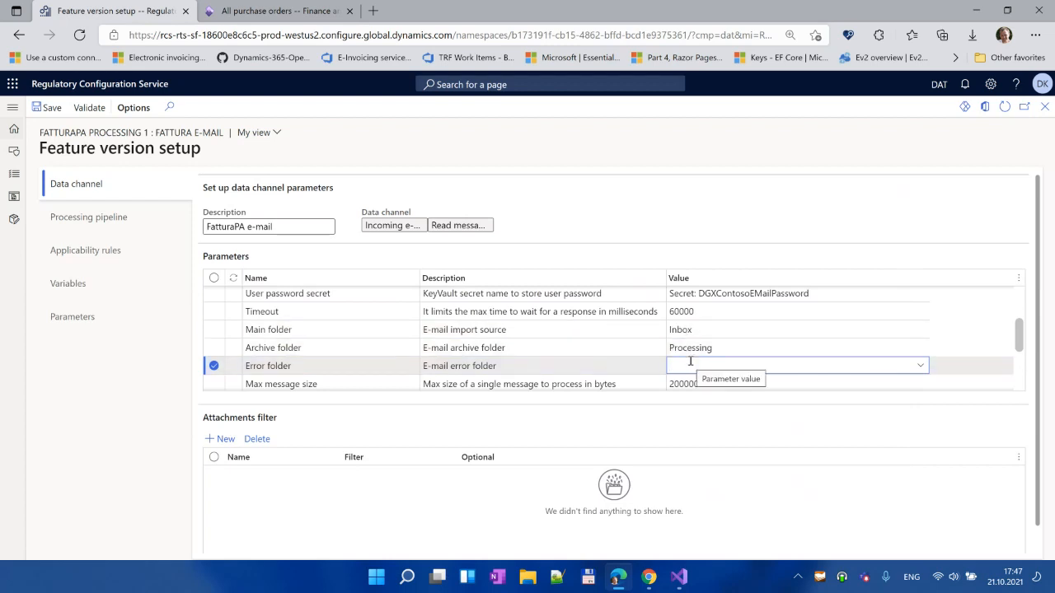
{"action": "type", "text": "Error"}
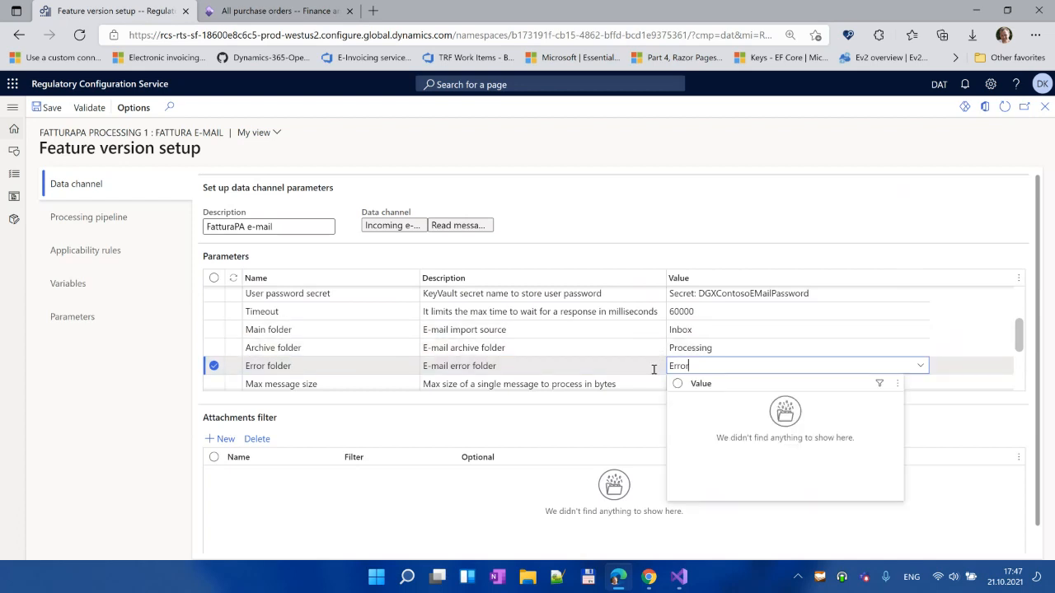
{"action": "left_click_drag", "start_coordinate": [1020, 339], "coordinate": [1037, 376]}
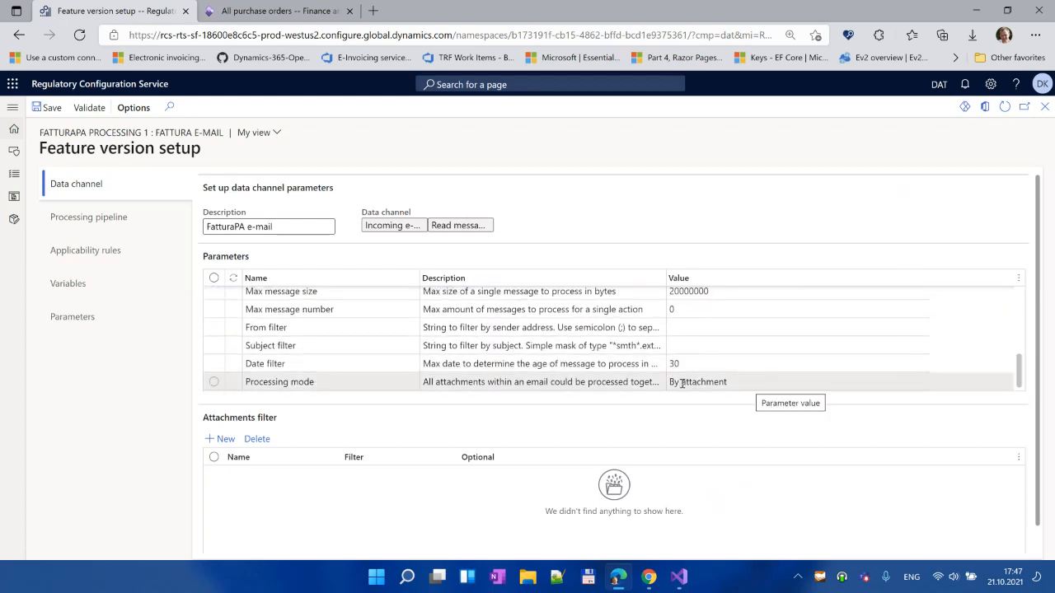
{"action": "left_click", "coordinate": [780, 381]}
{"action": "left_click", "coordinate": [920, 382]}
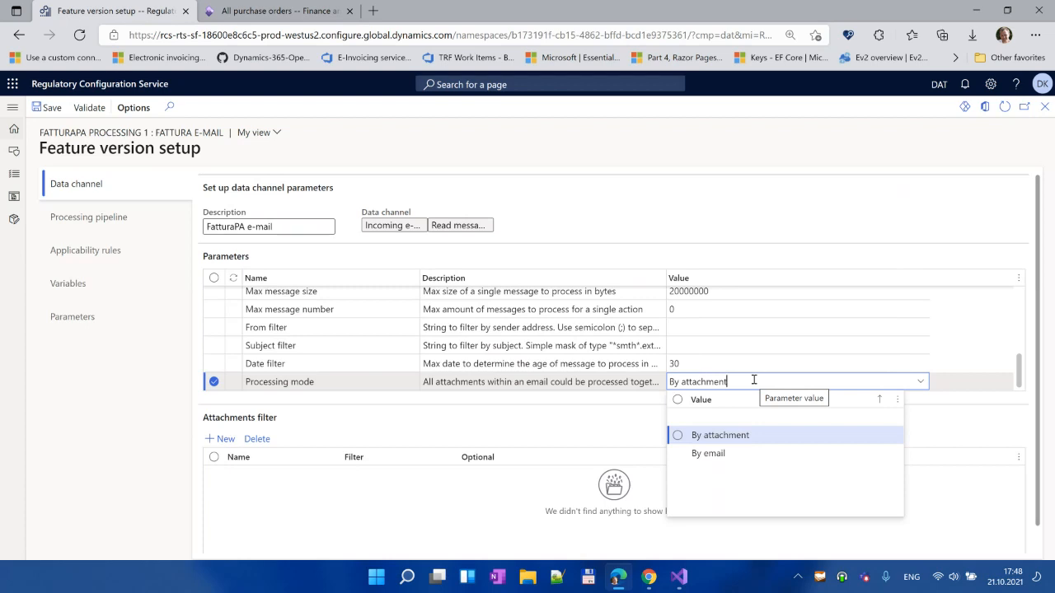
{"action": "left_click", "coordinate": [601, 434]}
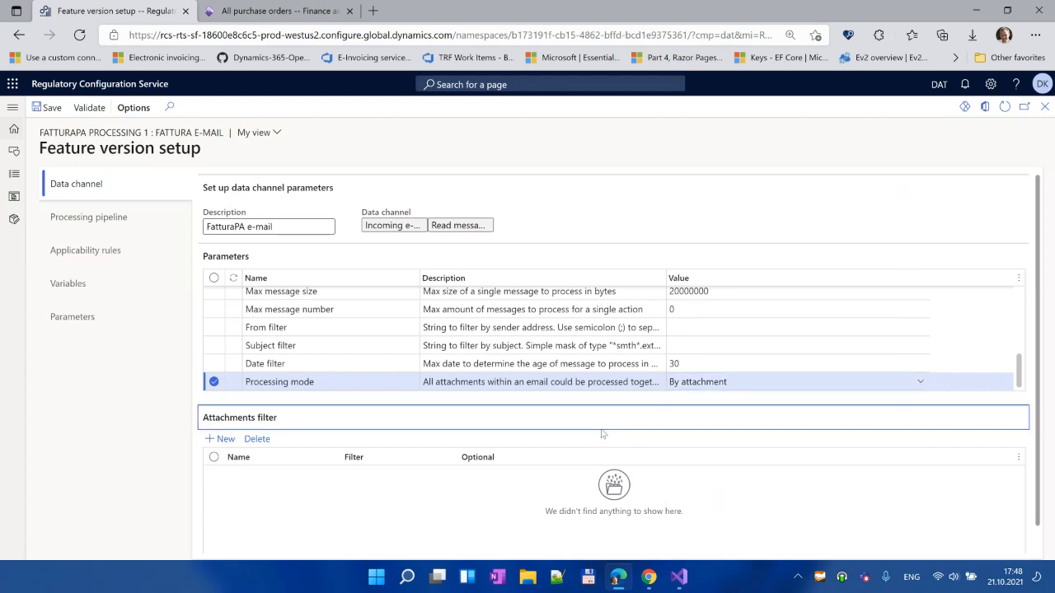
Step: Add an attachments filter row named XmlFile with filter *.xml
{"action": "left_click", "coordinate": [221, 441]}
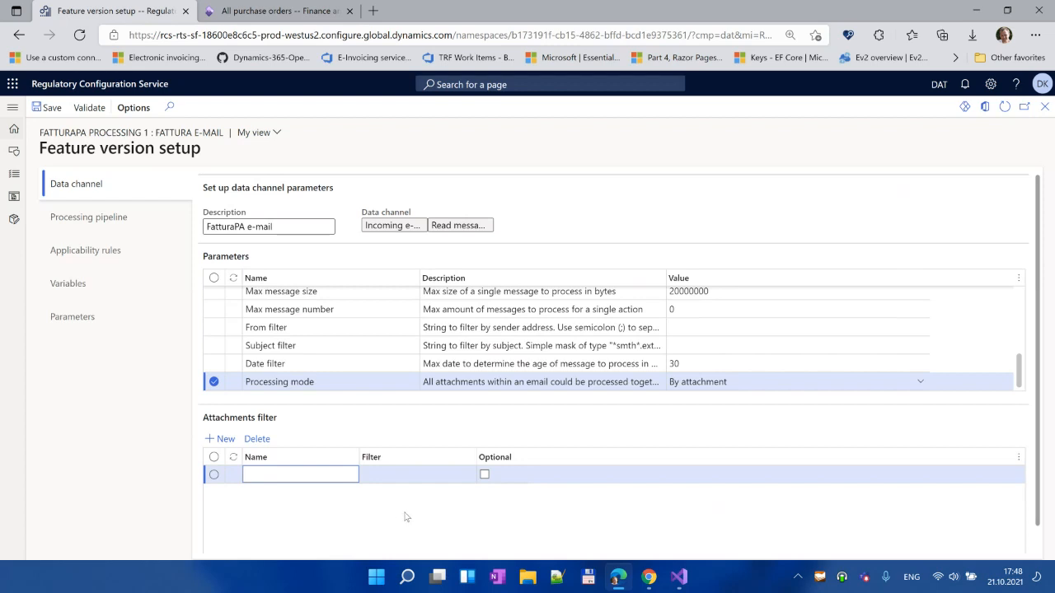
{"action": "type", "text": "XmlFile"}
{"action": "key", "text": "Tab"}
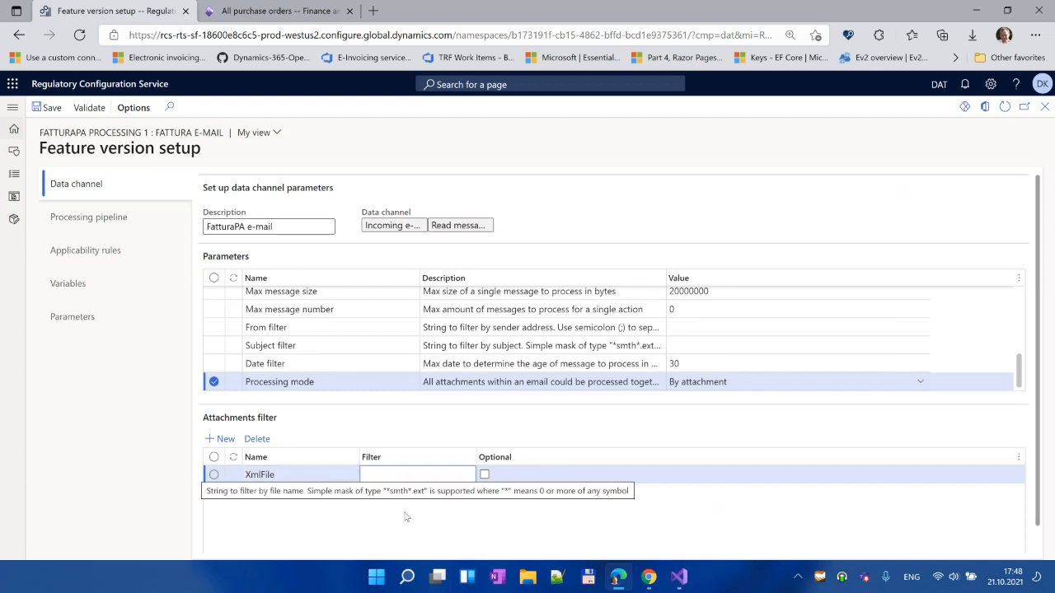
{"action": "type", "text": "*"}
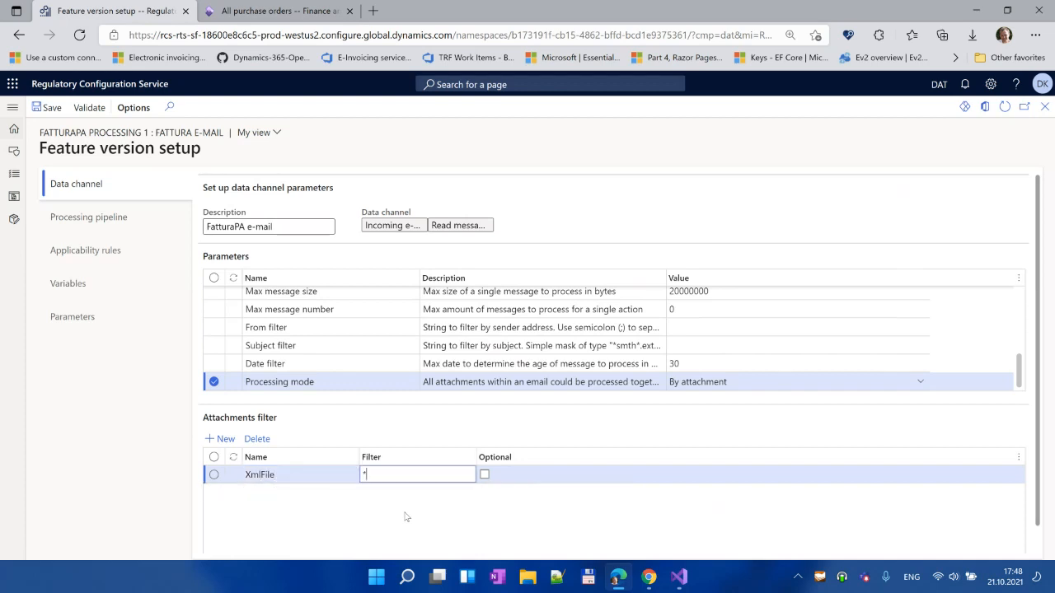
{"action": "type", "text": ".xml"}
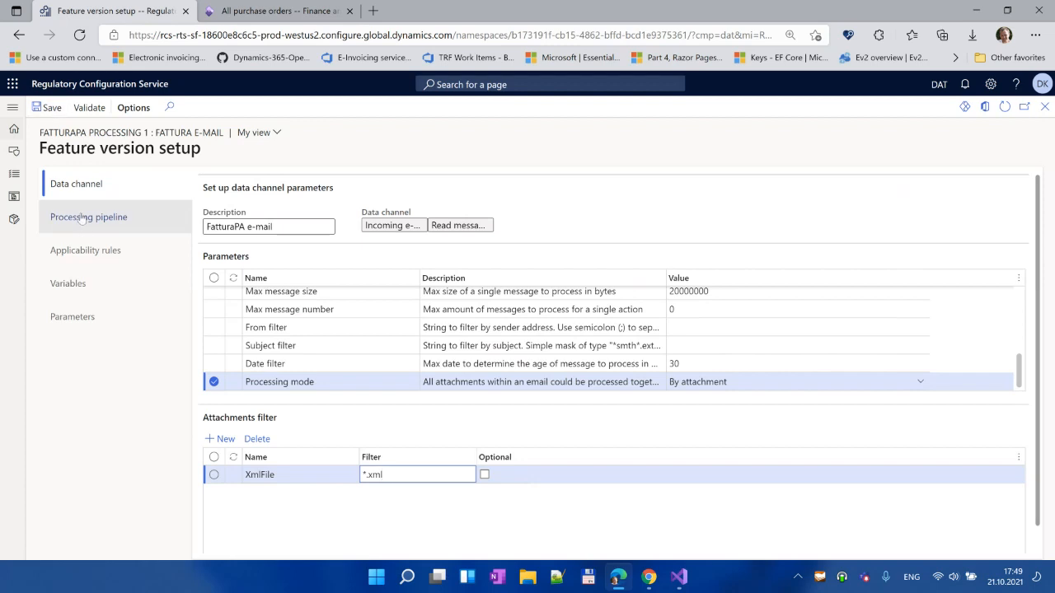
{"action": "left_click", "coordinate": [50, 109]}
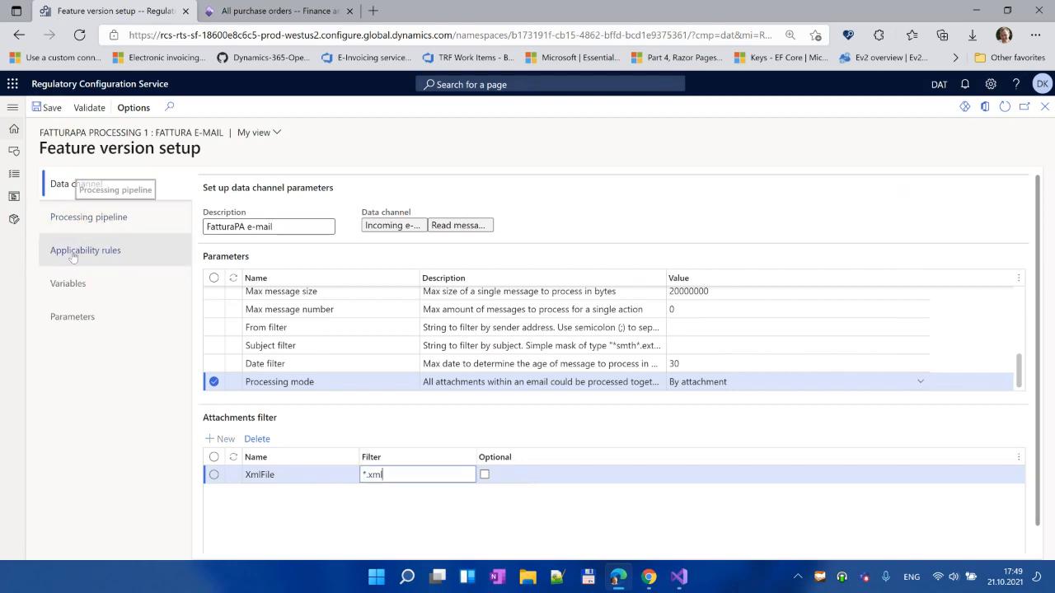
Step: Add a new blank And / Equals / string row under Applicability rules and edit its Field cell
{"action": "left_click", "coordinate": [93, 251]}
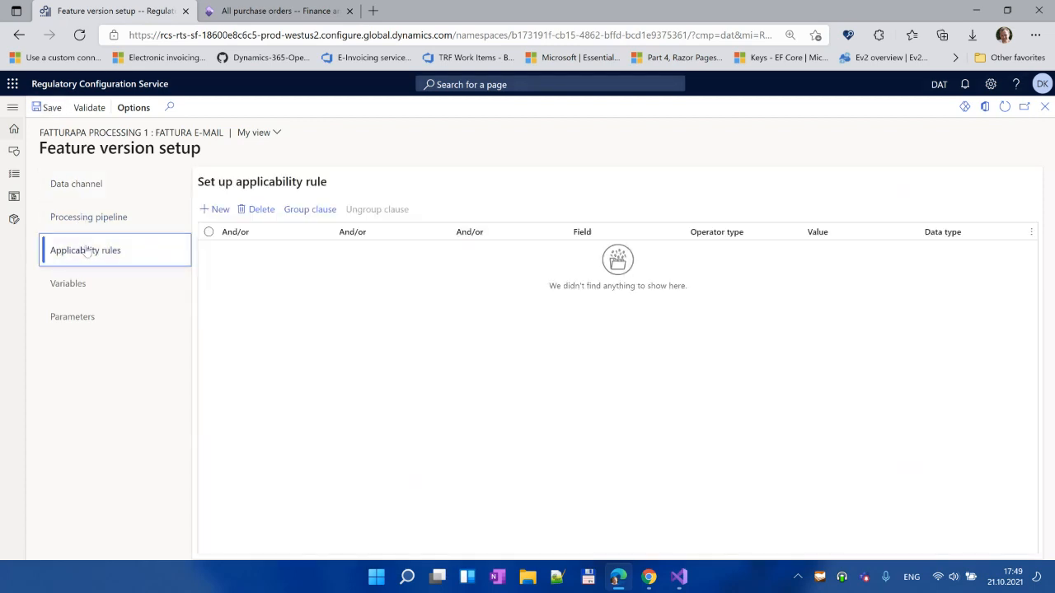
{"action": "left_click", "coordinate": [216, 209]}
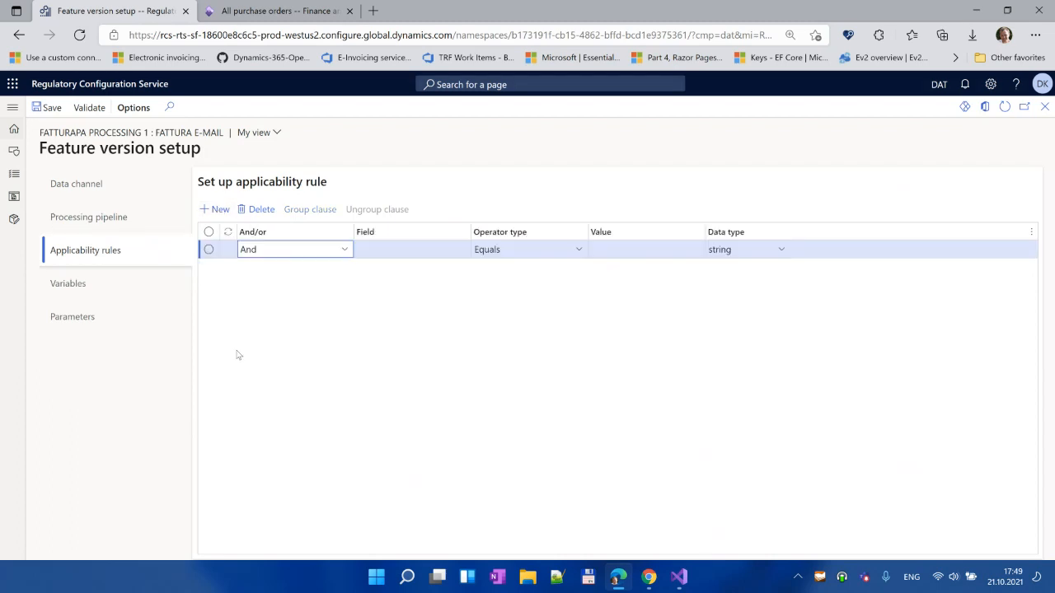
{"action": "left_click", "coordinate": [398, 247]}
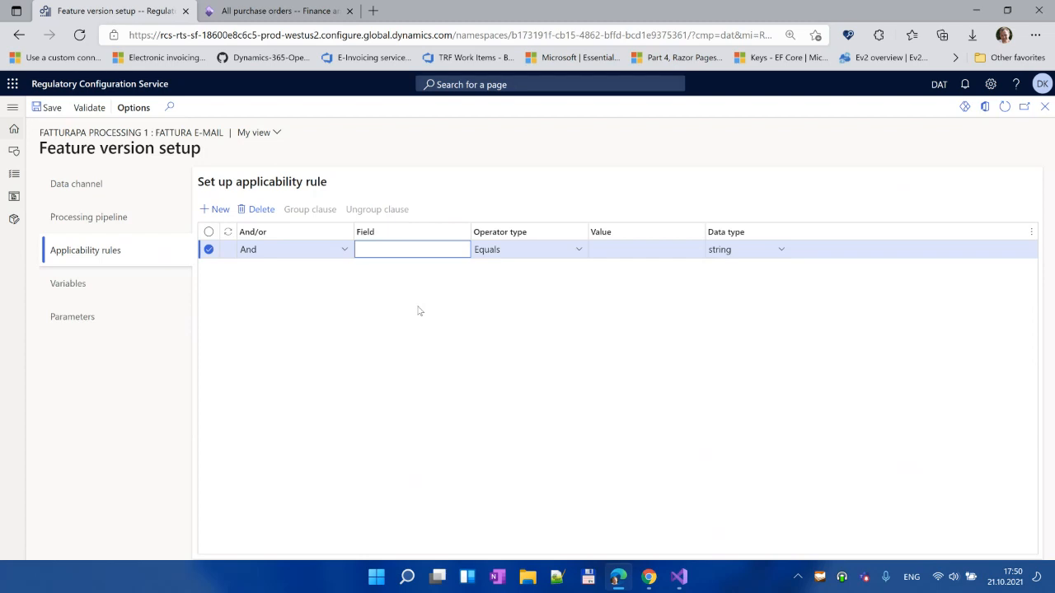
Step: Set the applicability rule's Field to Channel and its Value to FattMail
{"action": "type", "text": "Channel"}
{"action": "key", "text": "Tab"}
{"action": "key", "text": "Tab"}
{"action": "type", "text": "F"}
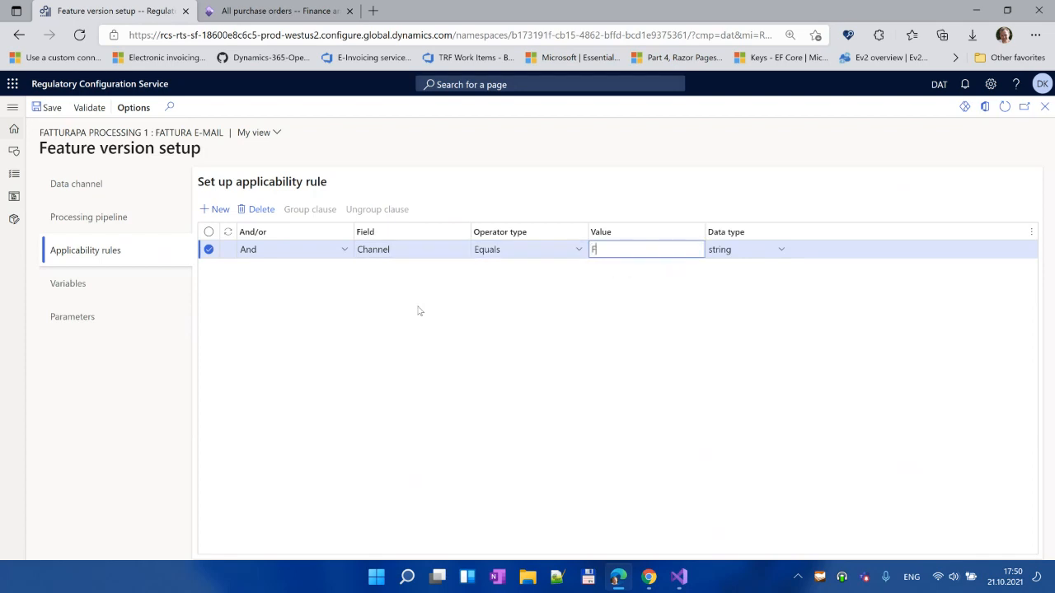
{"action": "type", "text": "attMail"}
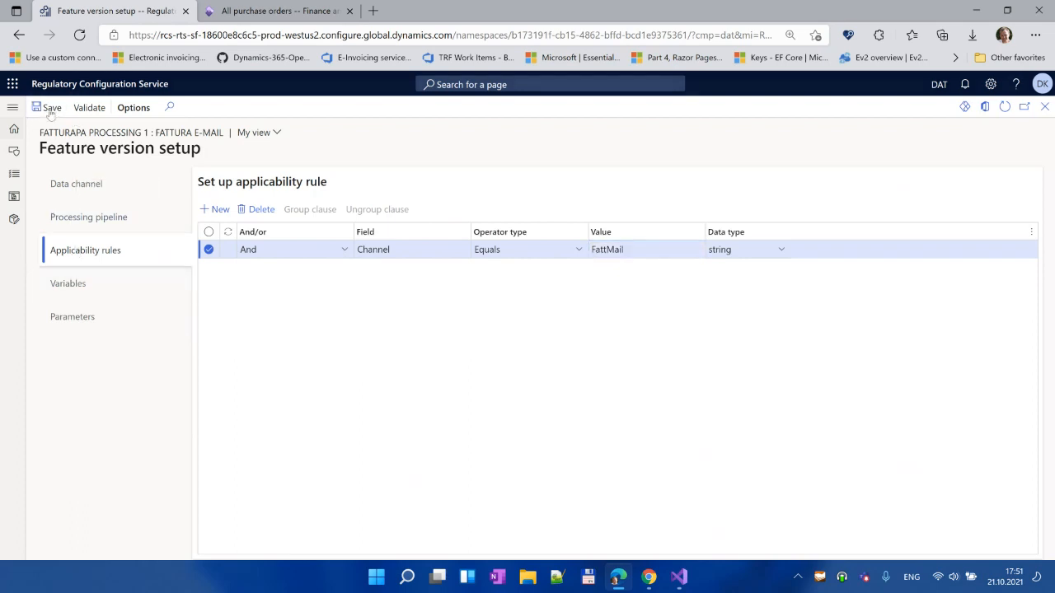
Step: Validate the feature setup and set the data channel server address to imap-mail.outlook.com
{"action": "left_click", "coordinate": [95, 109]}
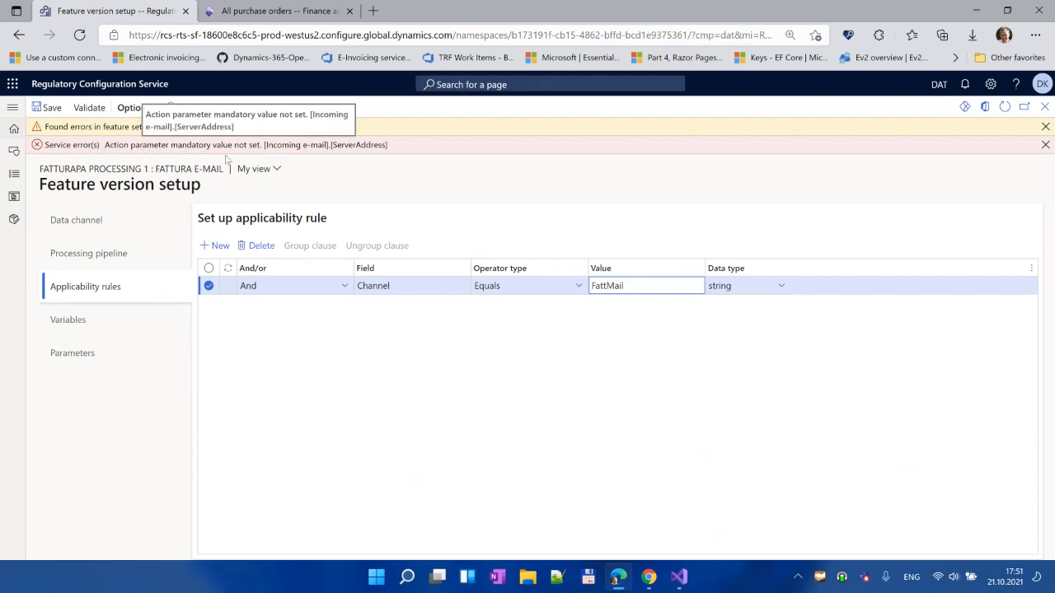
{"action": "left_click", "coordinate": [90, 251]}
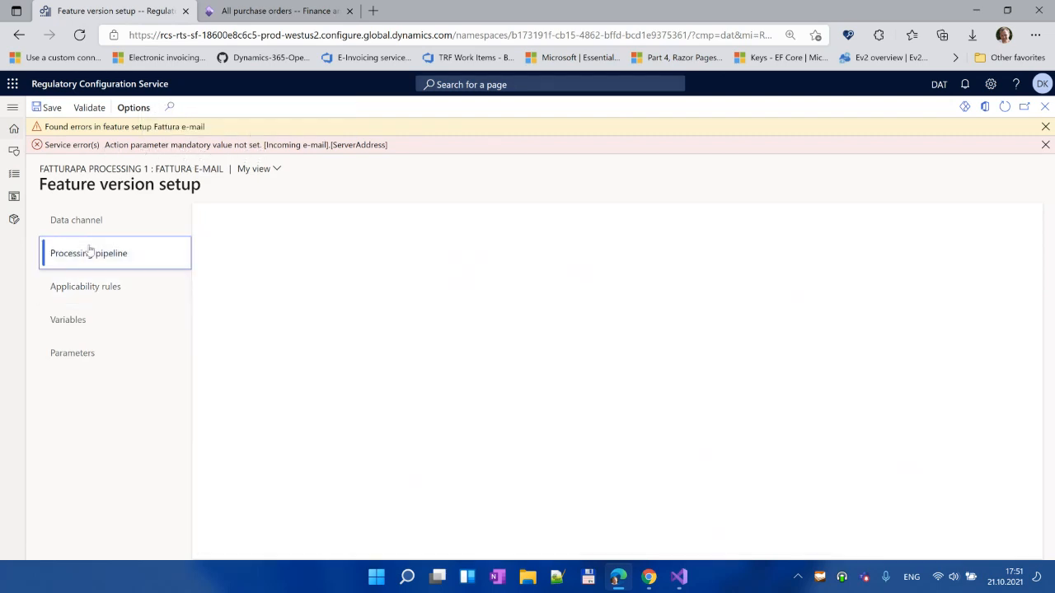
{"action": "left_click", "coordinate": [97, 219]}
{"action": "scroll", "coordinate": [485, 368], "scroll_direction": "up", "scroll_amount": 3}
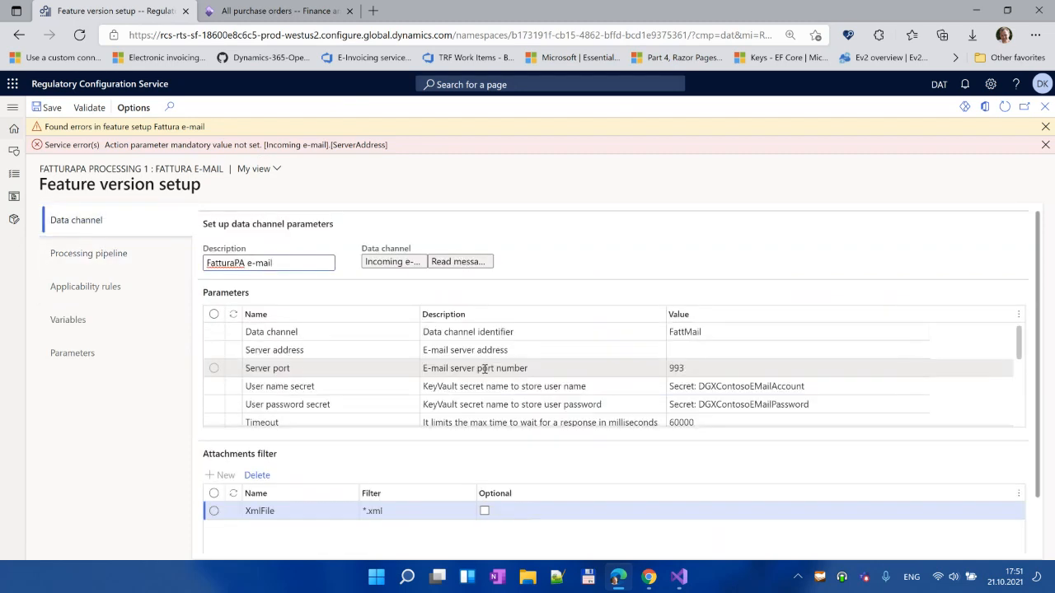
{"action": "left_click", "coordinate": [700, 350]}
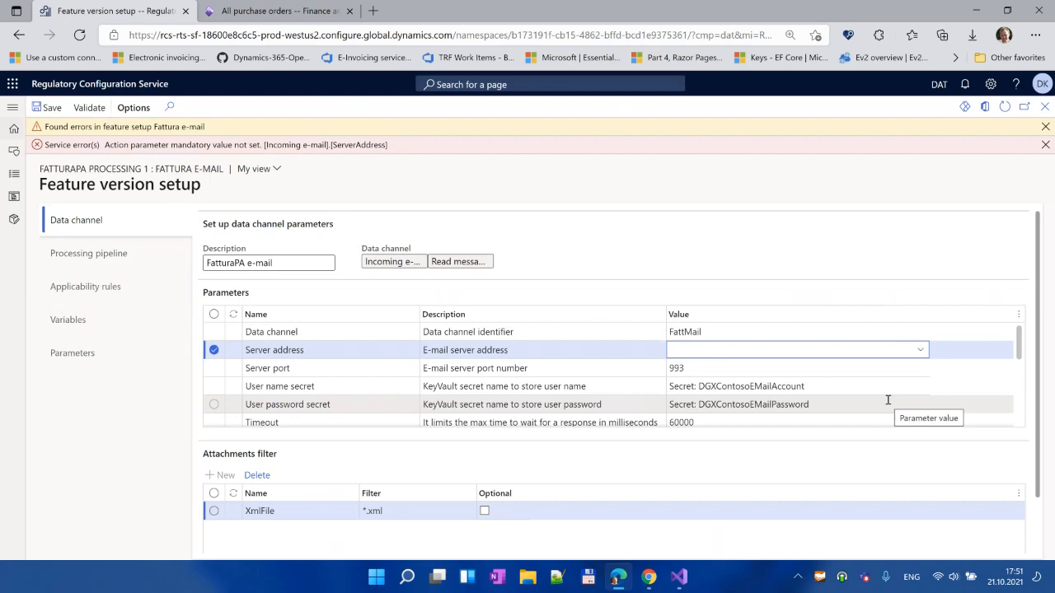
{"action": "type", "text": "imap"}
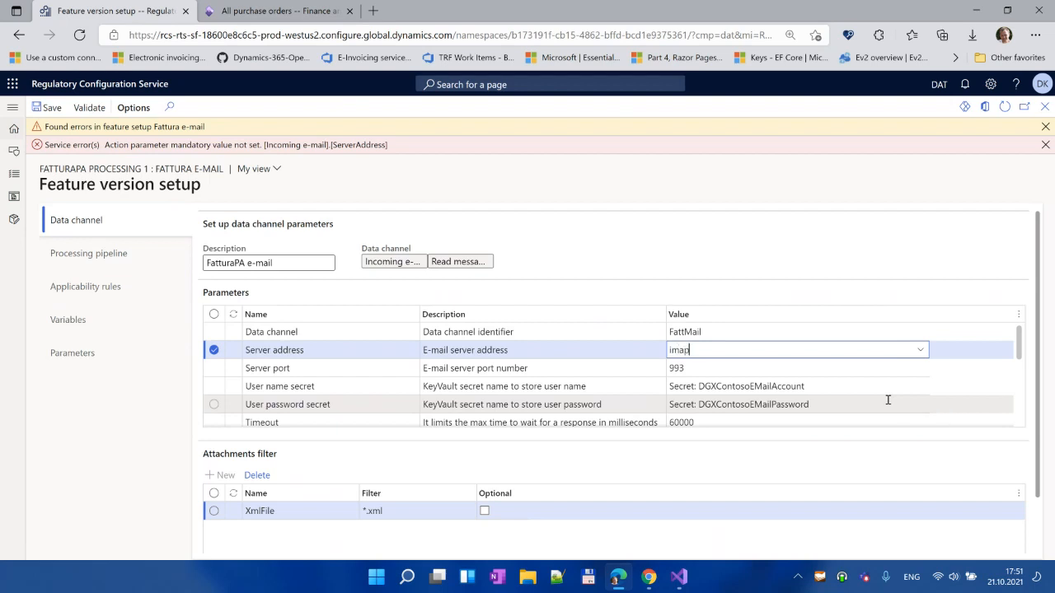
{"action": "type", "text": "-ma"}
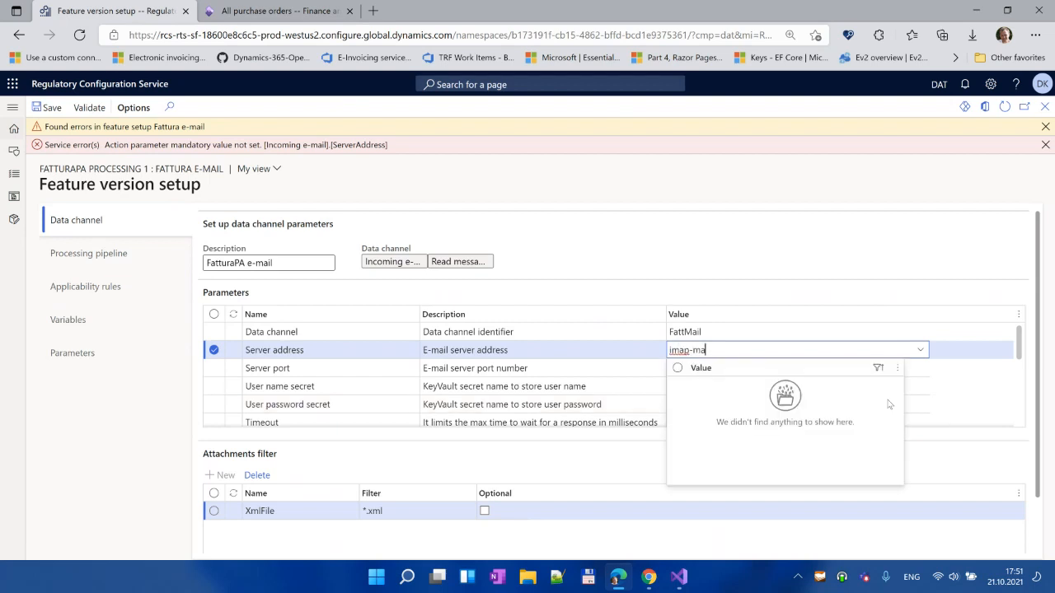
{"action": "type", "text": "il.outlook.com"}
{"action": "key", "text": "Tab"}
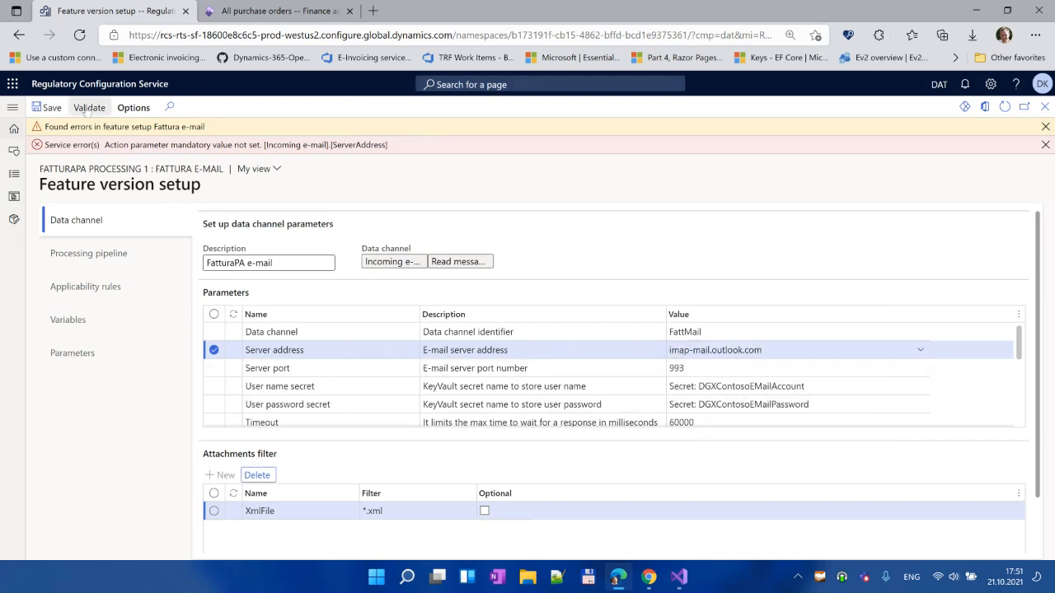
Step: Save and revalidate the setup, then close it to return to the features list
{"action": "left_click", "coordinate": [47, 107]}
{"action": "left_click", "coordinate": [91, 108]}
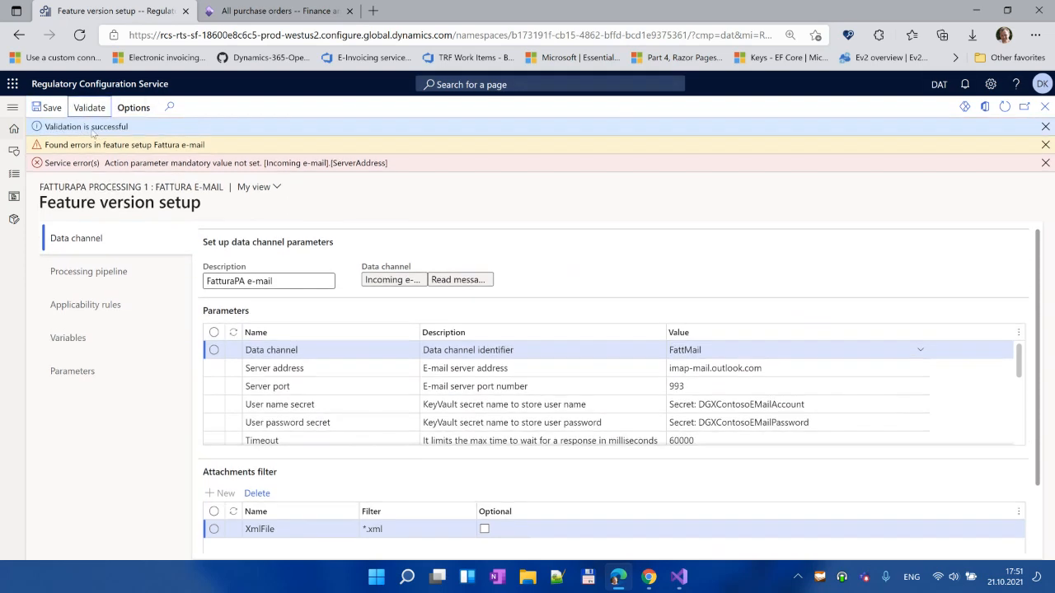
{"action": "left_click", "coordinate": [1044, 108]}
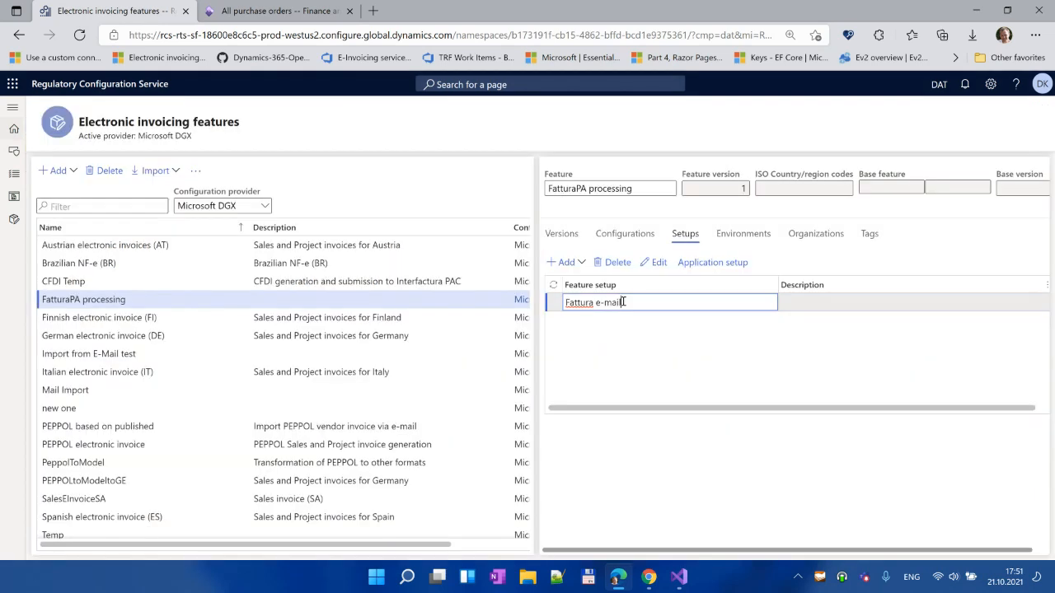
Step: Change FatturaPA processing version 1 status to Complete and publish it
{"action": "left_click", "coordinate": [565, 238]}
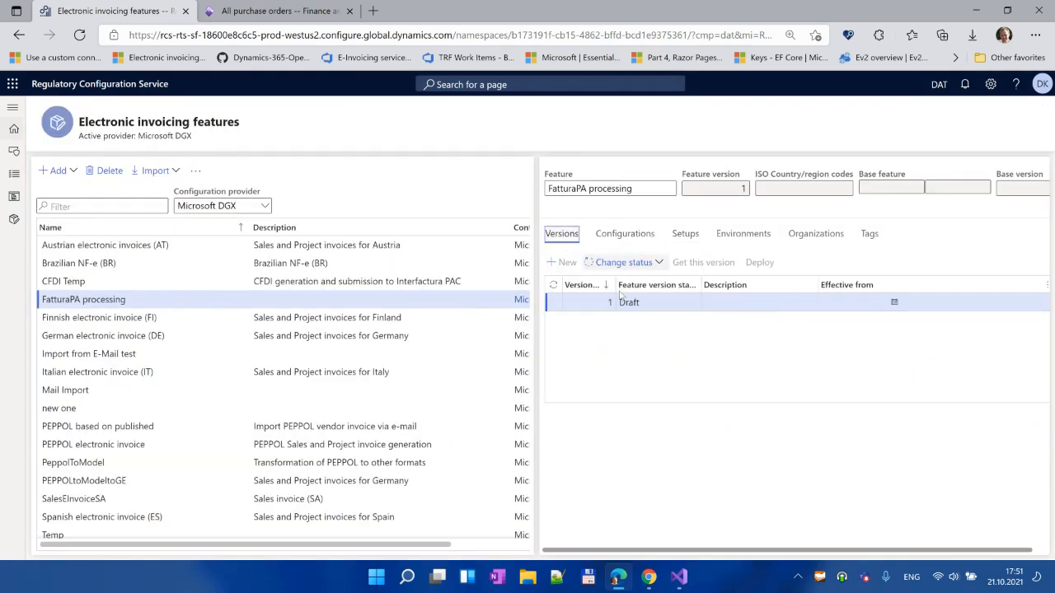
{"action": "left_click", "coordinate": [634, 265]}
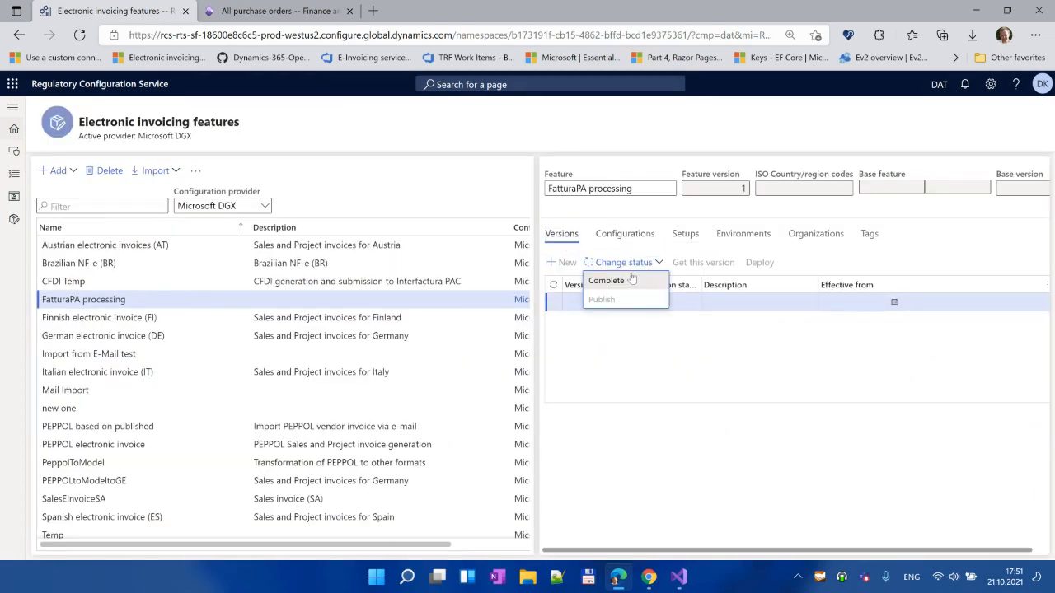
{"action": "left_click", "coordinate": [631, 281]}
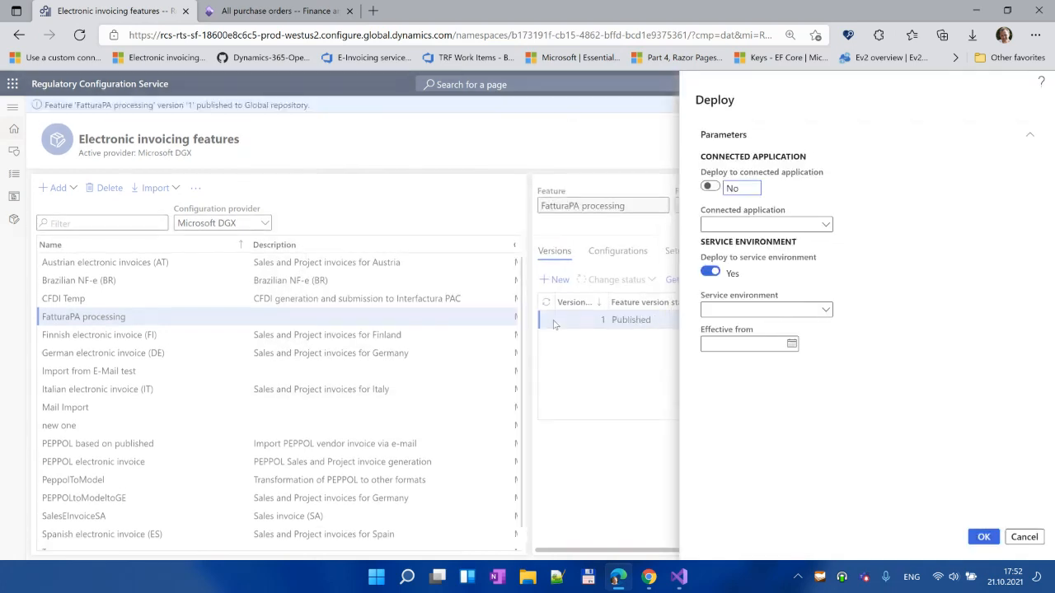
Step: Deploy version 1 to UAT Environment, effective from 10/21/2021
{"action": "left_click", "coordinate": [826, 310]}
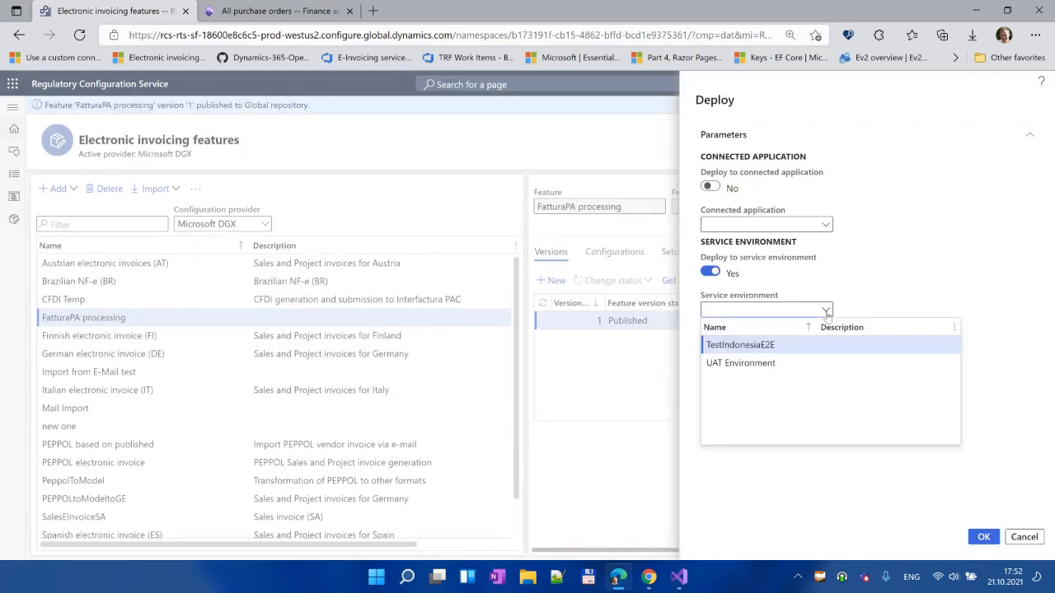
{"action": "left_click", "coordinate": [742, 362]}
{"action": "left_click", "coordinate": [791, 344]}
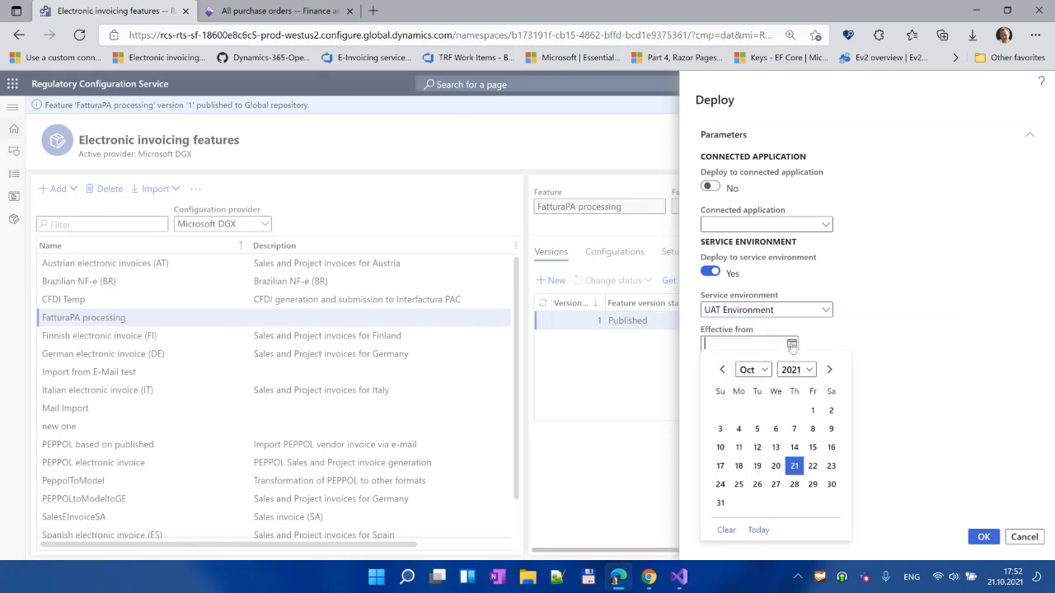
{"action": "left_click", "coordinate": [794, 466]}
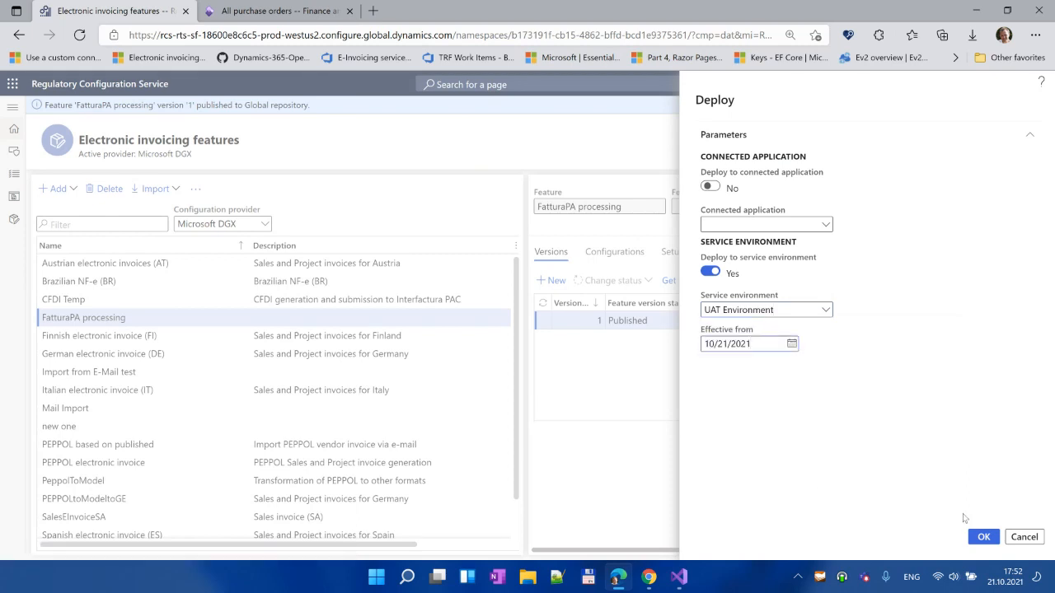
{"action": "left_click", "coordinate": [983, 538]}
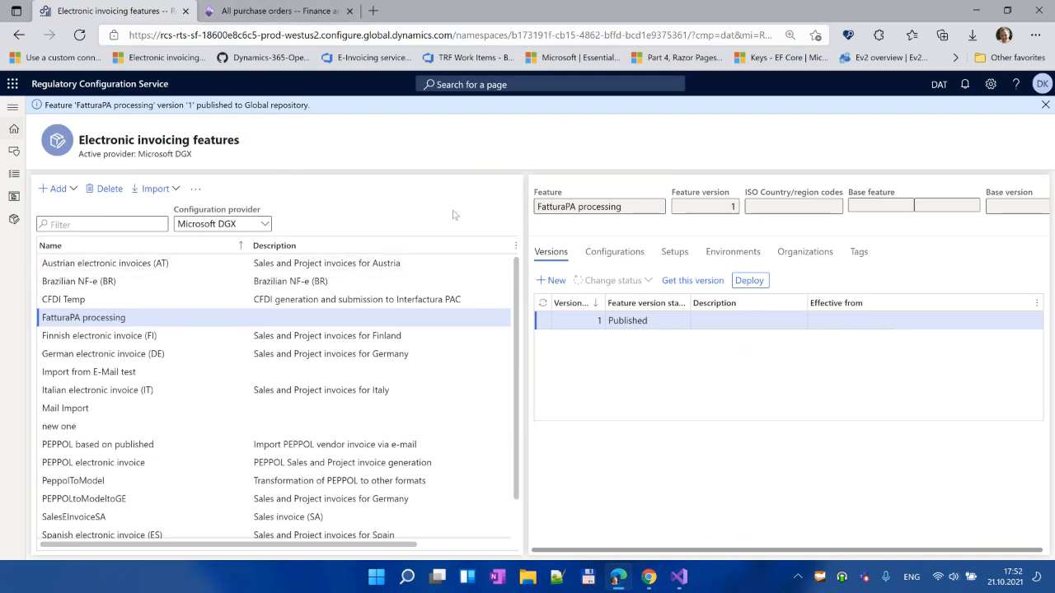
{"action": "left_click", "coordinate": [278, 14]}
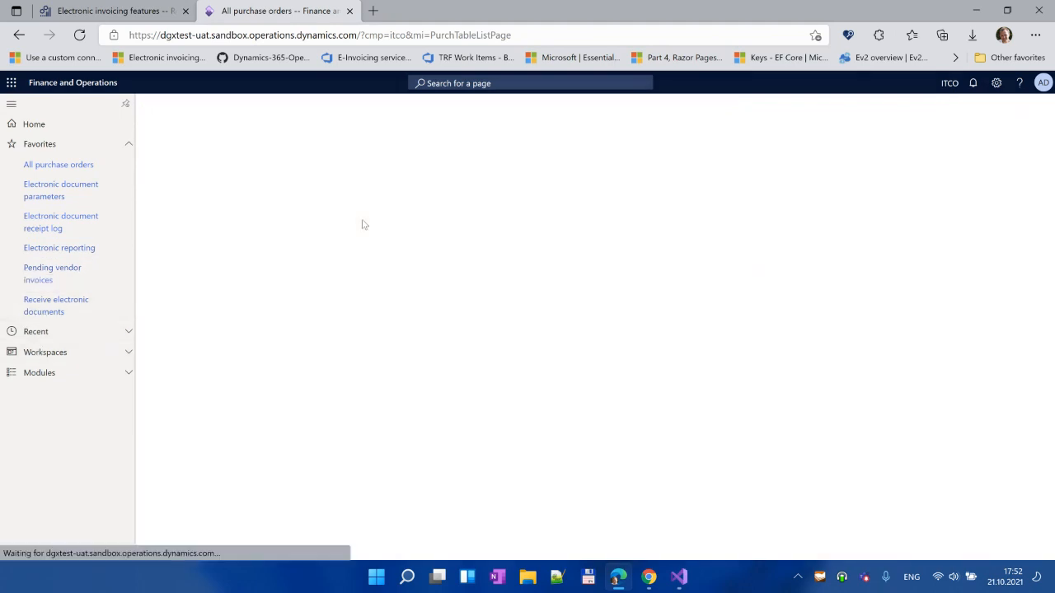
Step: Start receiving incoming documents and confirm the invoice e-mail has left the Outlook inbox
{"action": "left_click", "coordinate": [649, 576]}
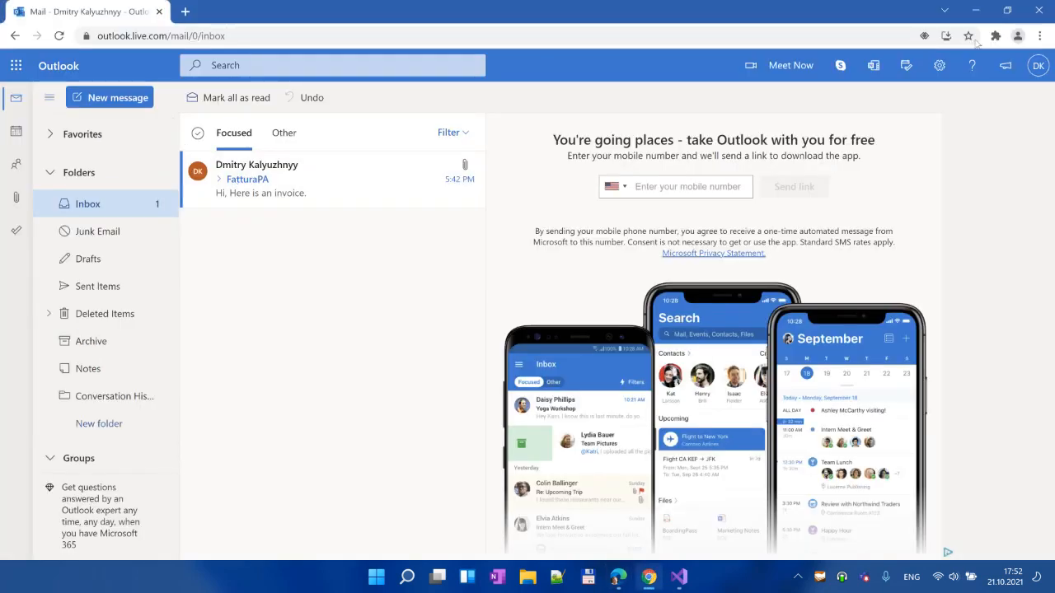
{"action": "left_click", "coordinate": [976, 11]}
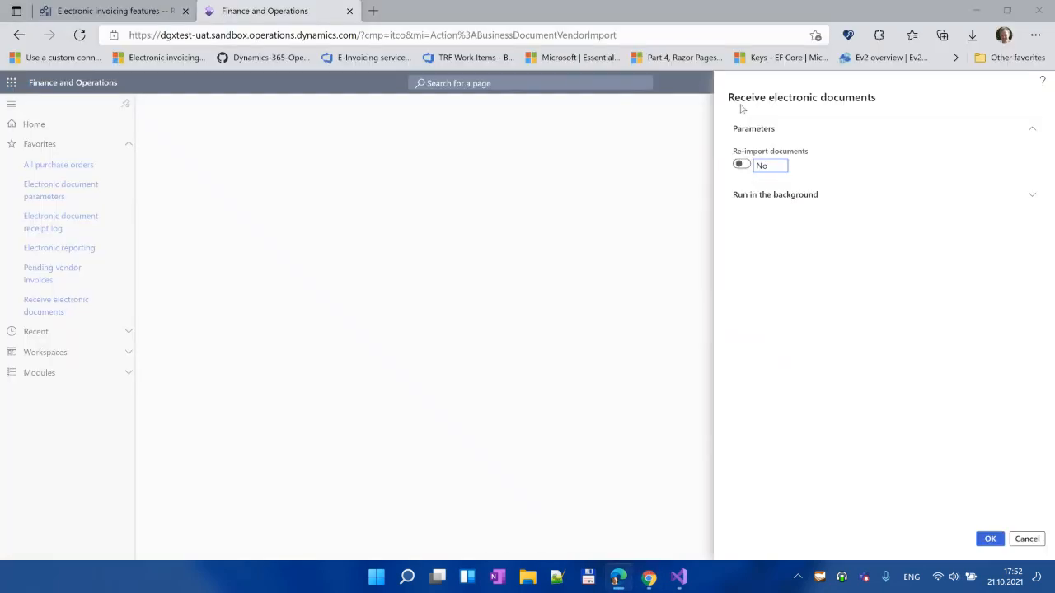
{"action": "left_click", "coordinate": [992, 538]}
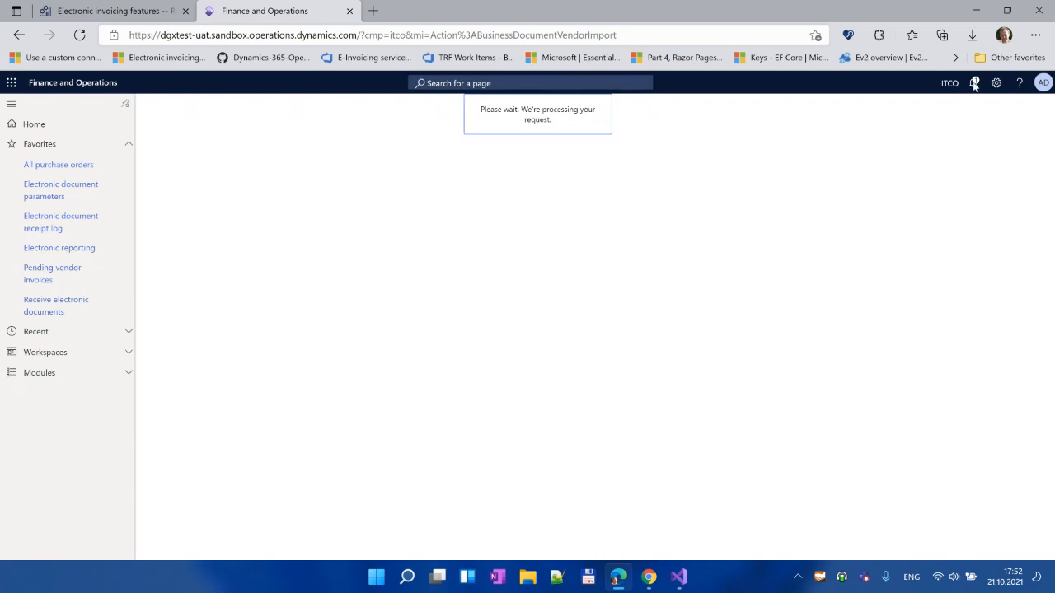
{"action": "left_click", "coordinate": [650, 577]}
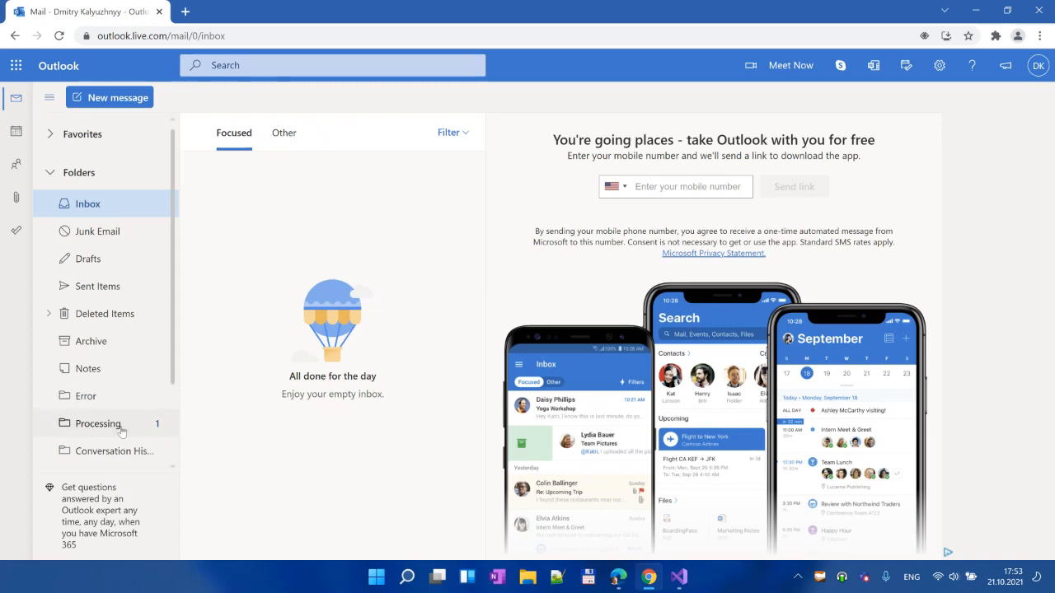
{"action": "left_click", "coordinate": [981, 14]}
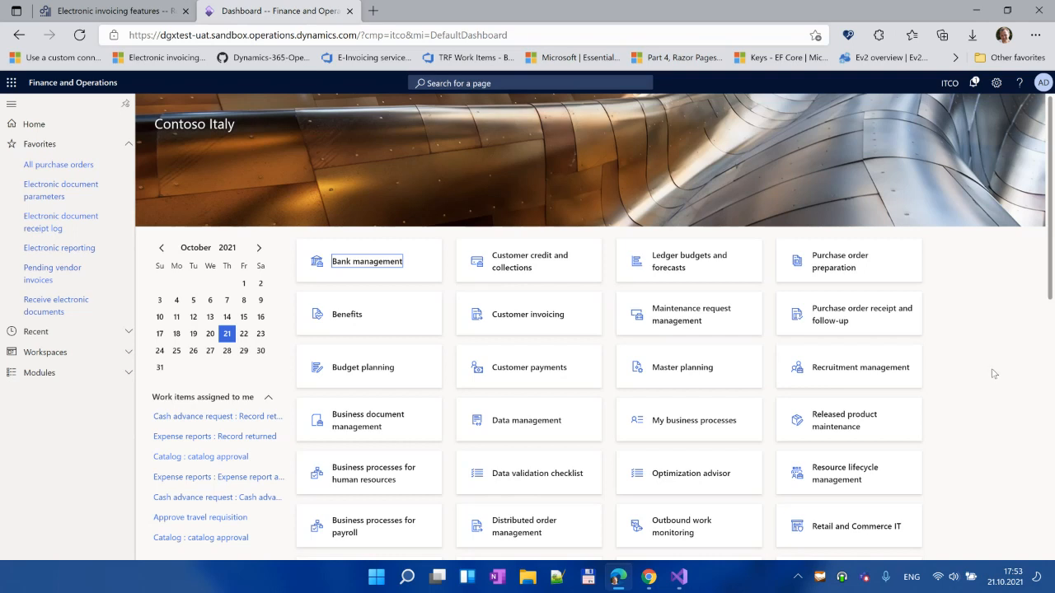
Step: Run Receive electronic documents with Re-import documents left at No
{"action": "left_click", "coordinate": [46, 311]}
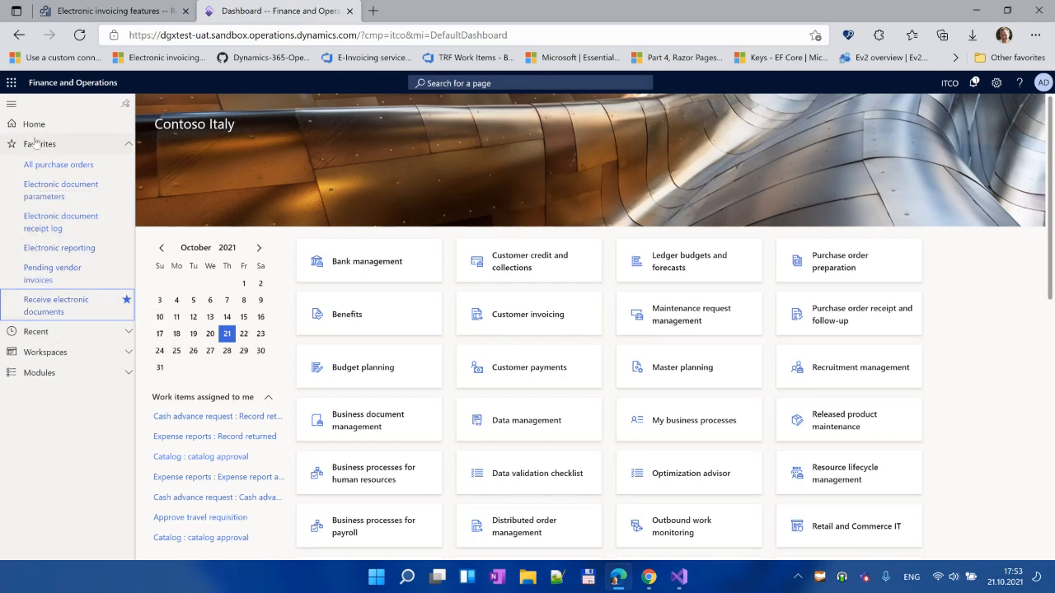
{"action": "left_click", "coordinate": [49, 303]}
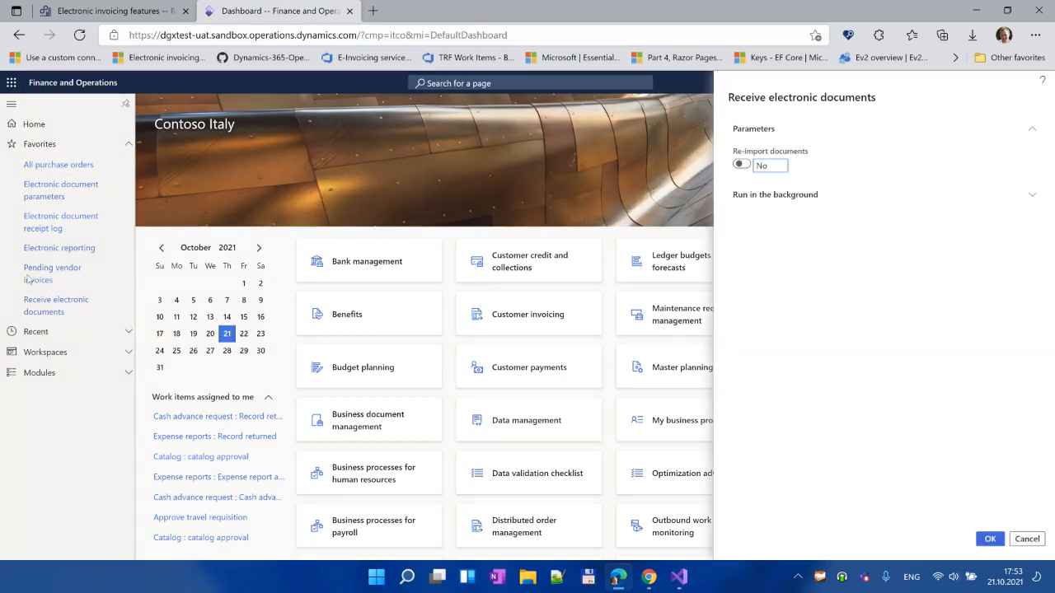
{"action": "left_click", "coordinate": [991, 539]}
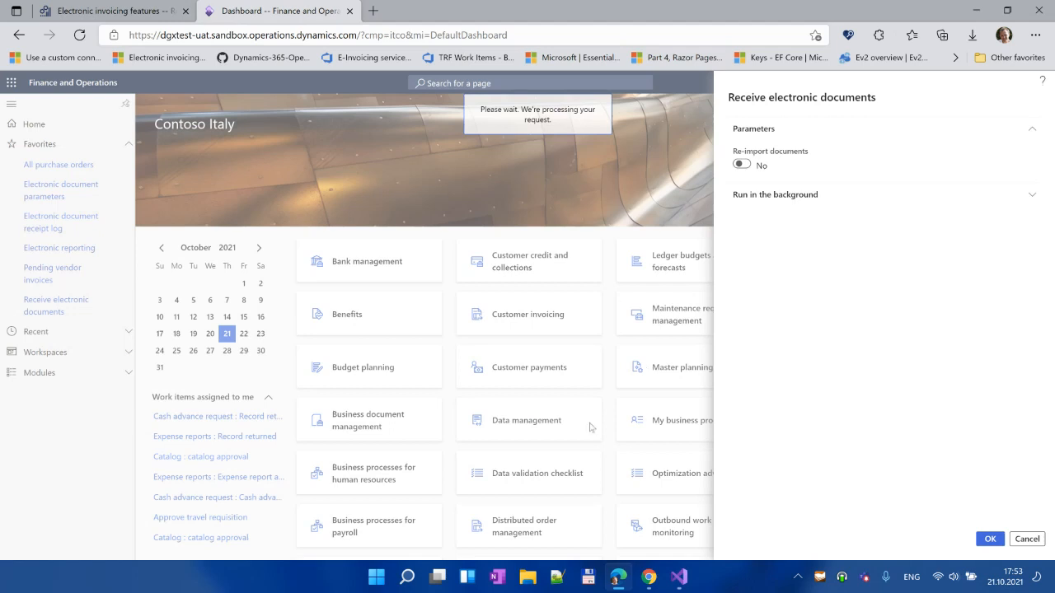
{"action": "left_click", "coordinate": [648, 577]}
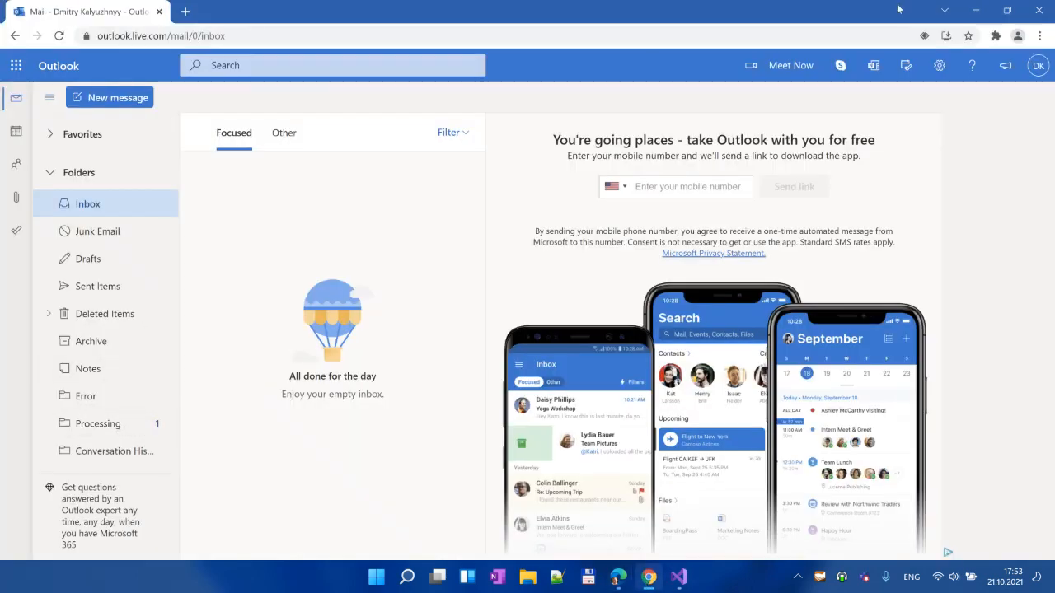
{"action": "left_click", "coordinate": [978, 12]}
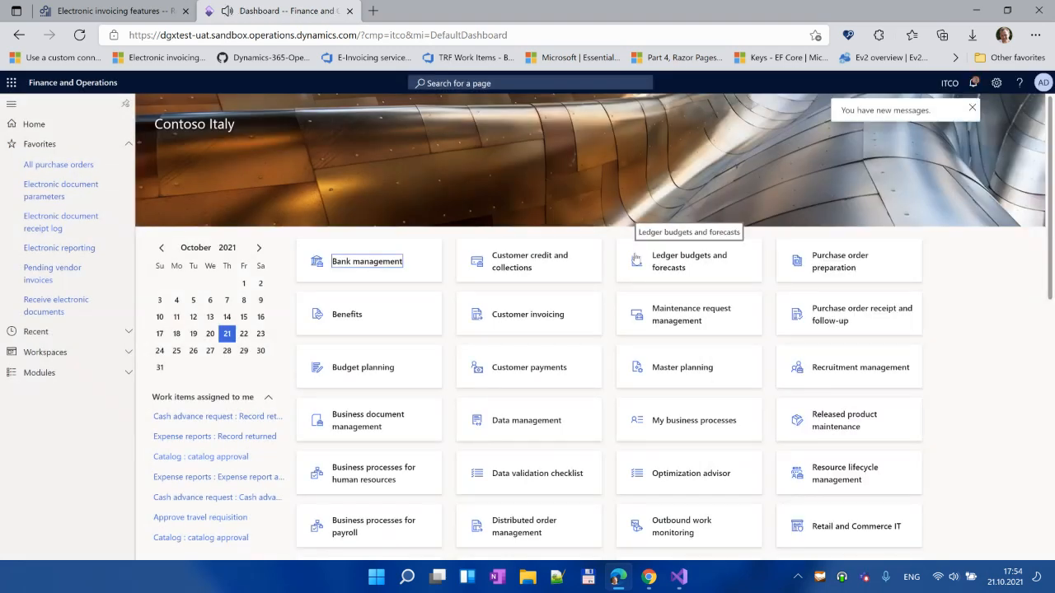
Step: Check the Action center notification confirming one document was successfully imported
{"action": "left_click", "coordinate": [973, 83]}
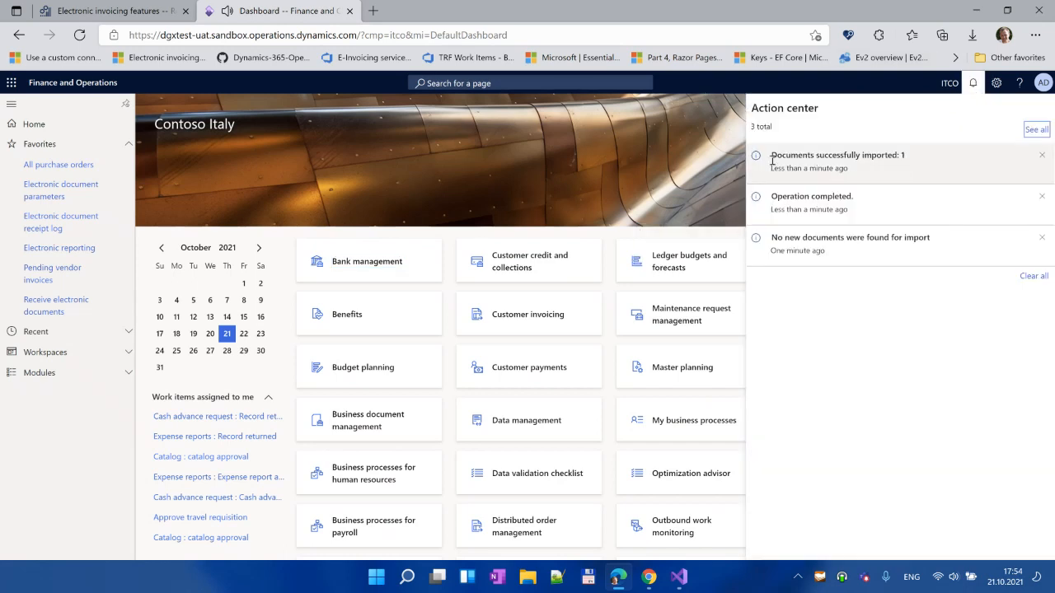
{"action": "left_click_drag", "start_coordinate": [773, 155], "coordinate": [915, 165]}
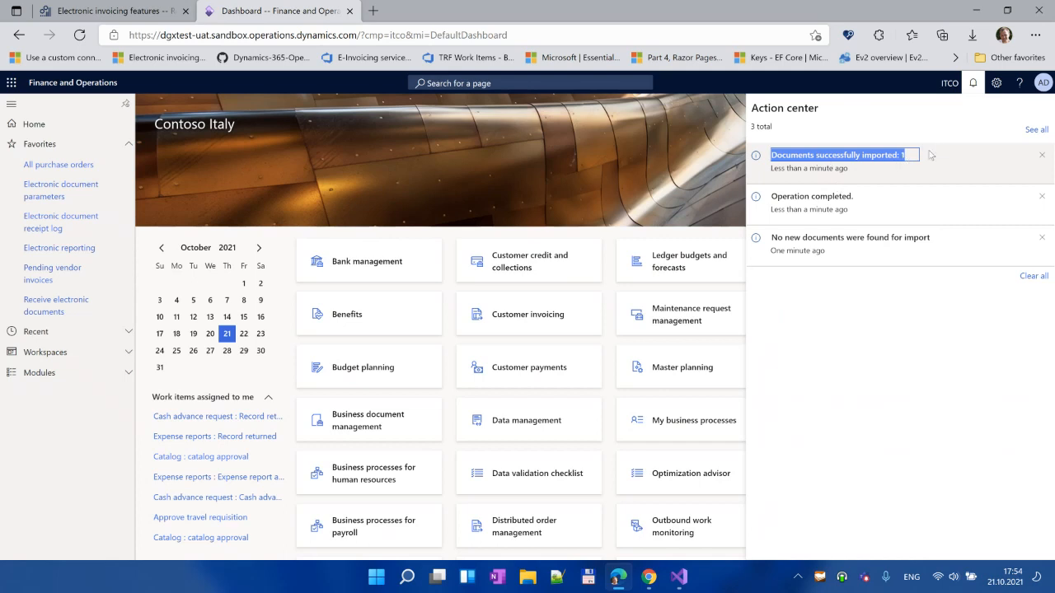
{"action": "left_click", "coordinate": [87, 427]}
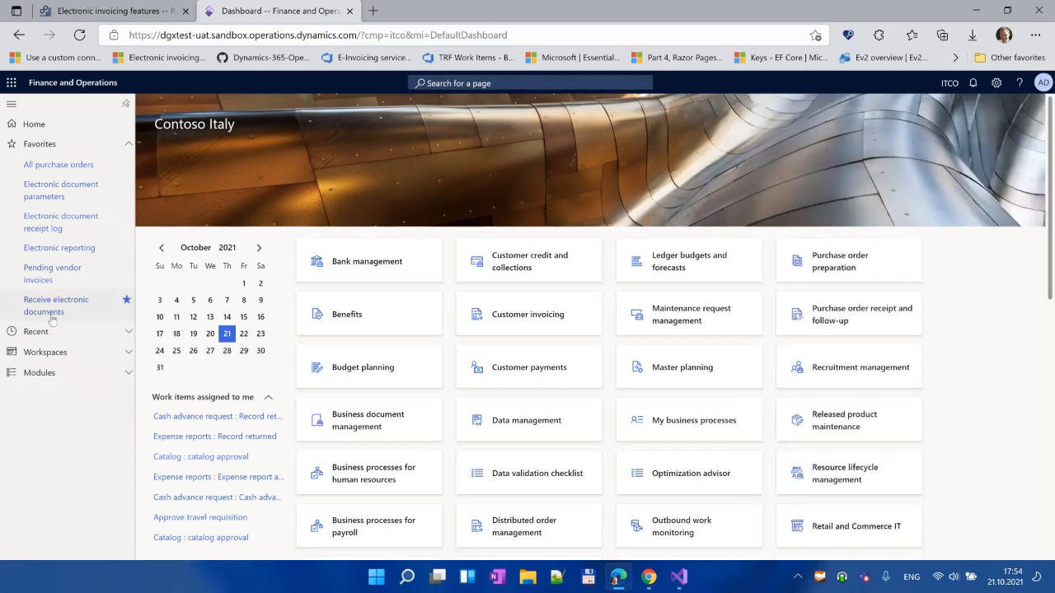
Step: Review pending vendor invoice 345, then open the Electronic document receipt log
{"action": "left_click", "coordinate": [39, 281]}
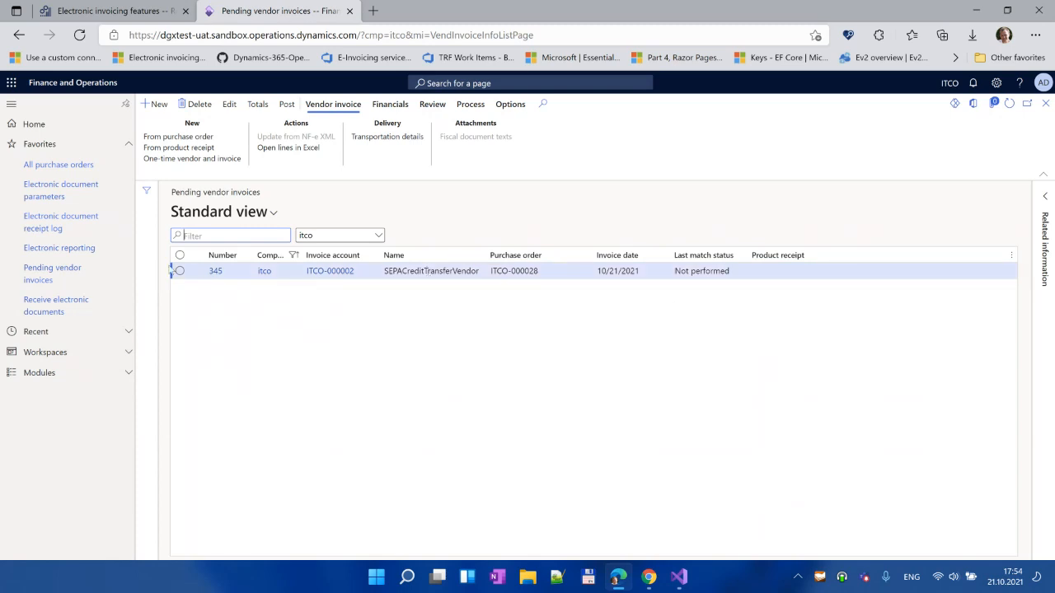
{"action": "left_click", "coordinate": [39, 229]}
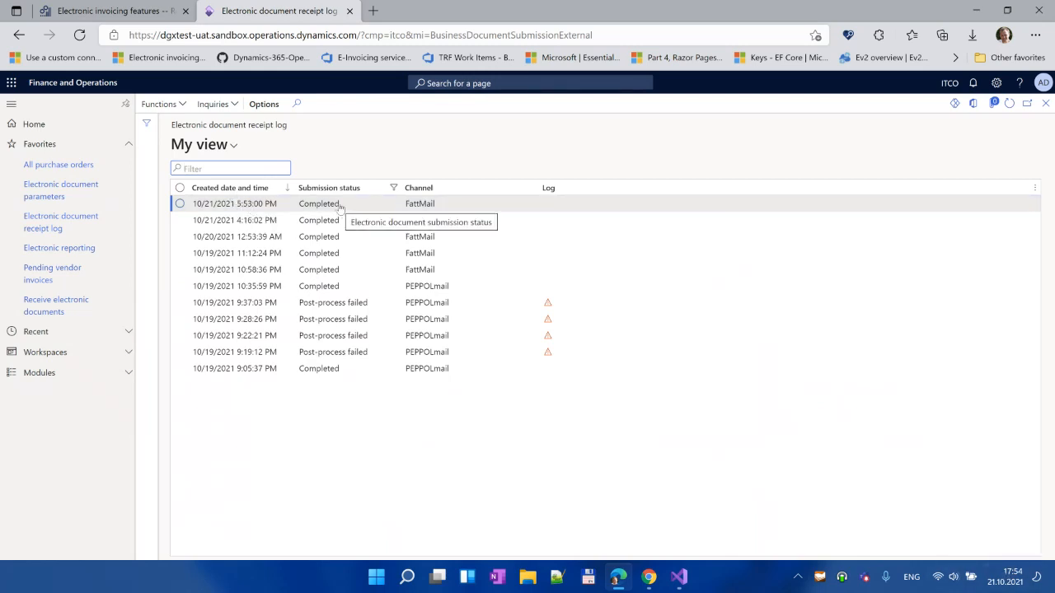
Step: Download and open the Body processing data from the latest FattMail submission details
{"action": "left_click", "coordinate": [218, 105]}
{"action": "left_click", "coordinate": [226, 122]}
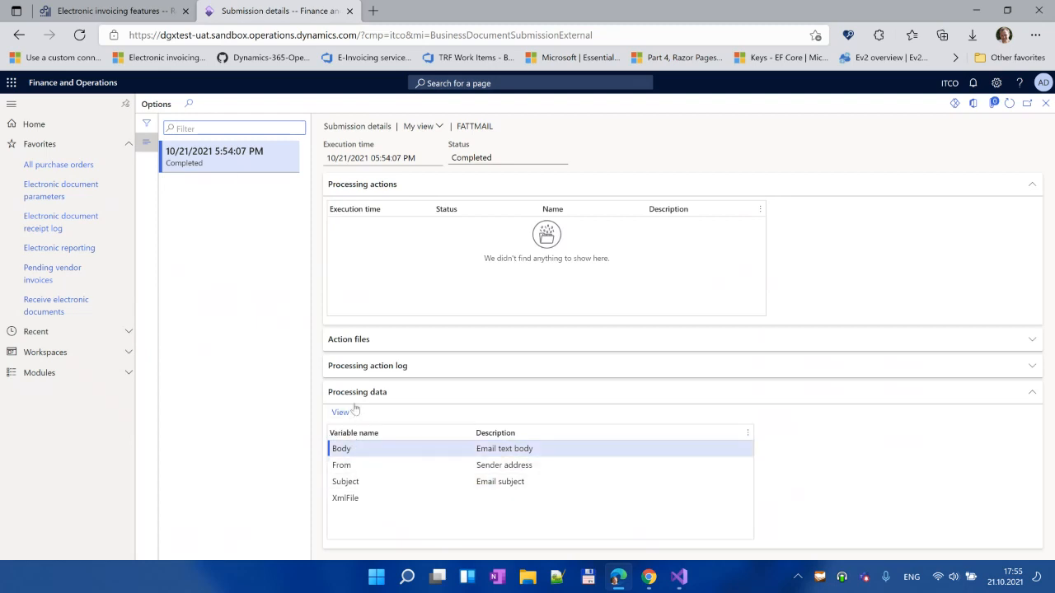
{"action": "left_click", "coordinate": [368, 501]}
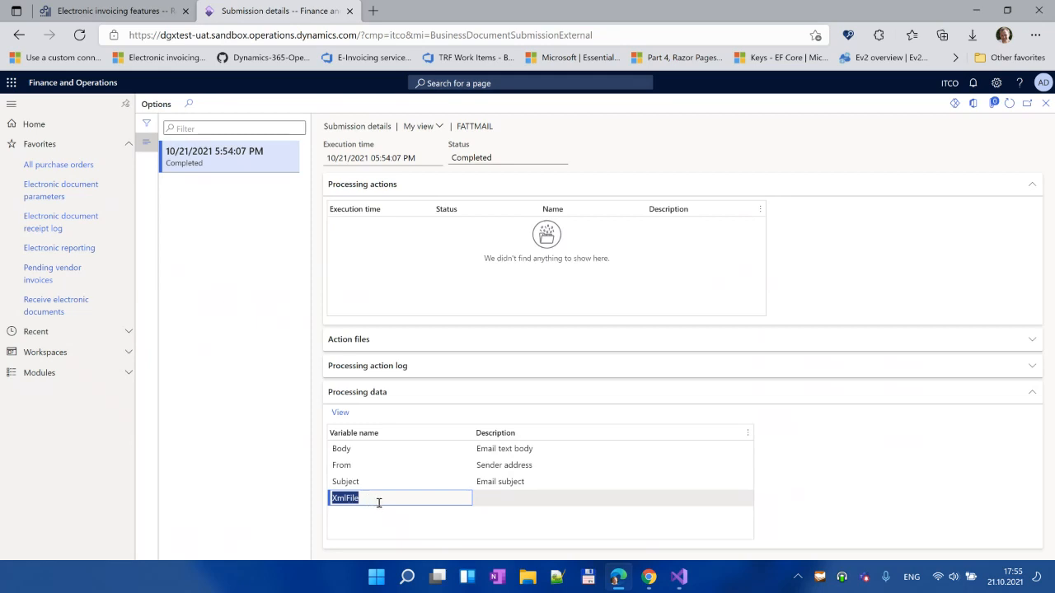
{"action": "left_click", "coordinate": [377, 449]}
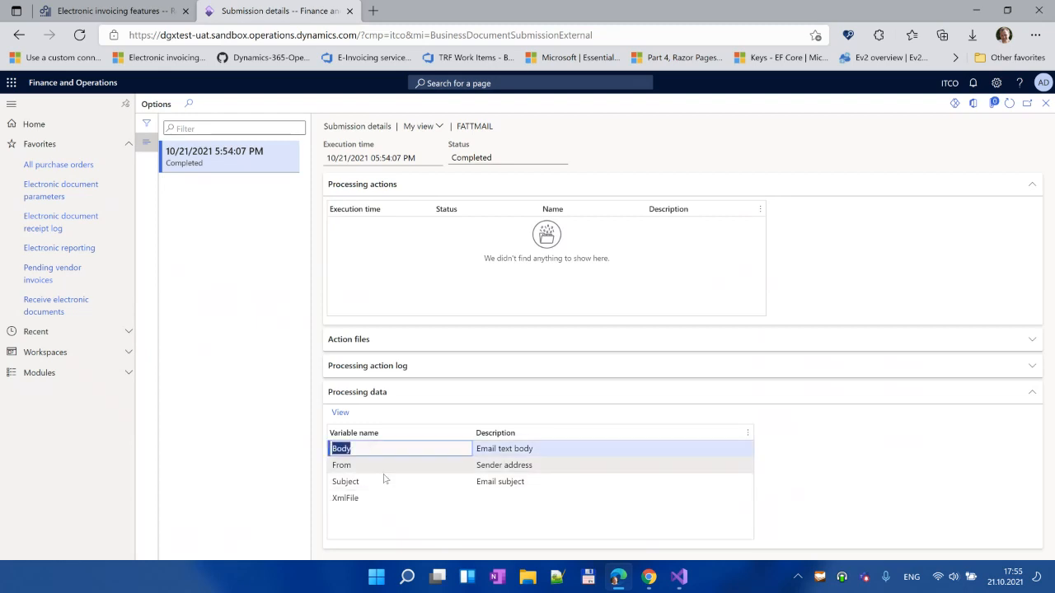
{"action": "left_click", "coordinate": [345, 413]}
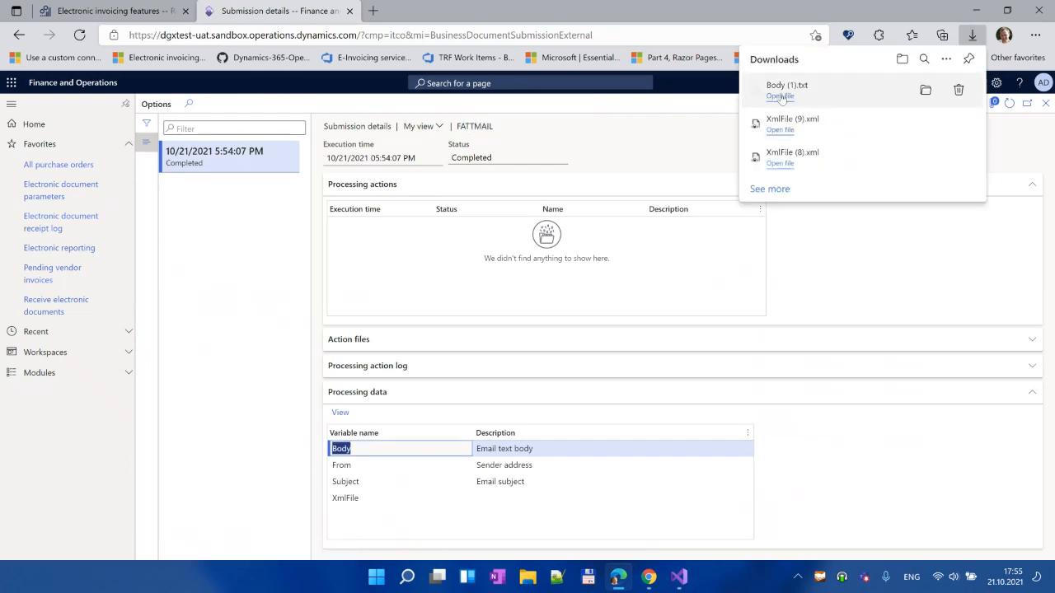
{"action": "left_click", "coordinate": [780, 97]}
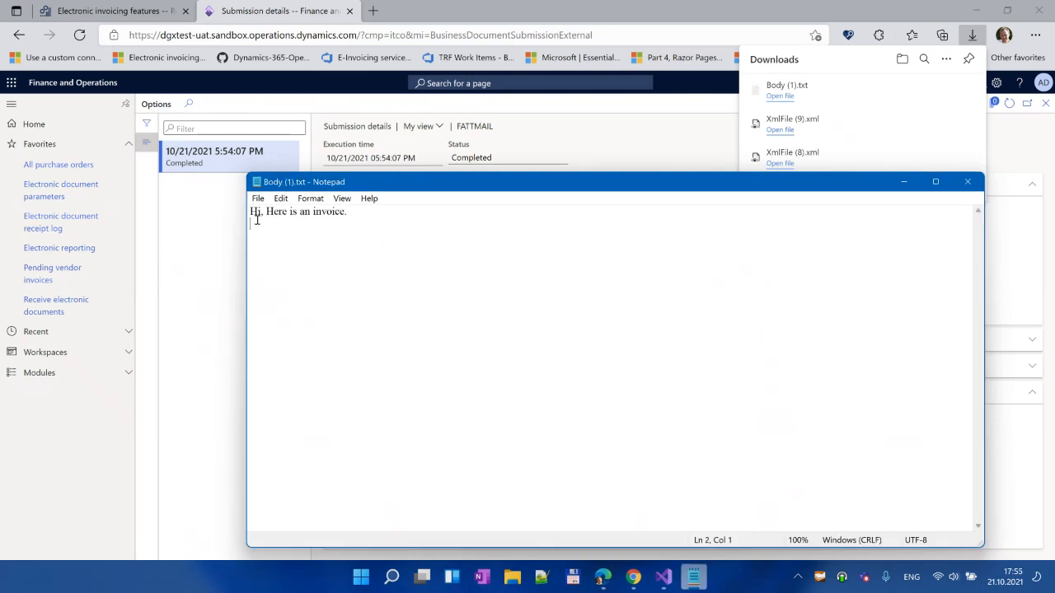
Step: Read the e-mail body in Notepad, close it, and go to Electronic document parameters
{"action": "key", "text": "ctrl+a"}
{"action": "left_click", "coordinate": [456, 259]}
{"action": "left_click", "coordinate": [975, 189]}
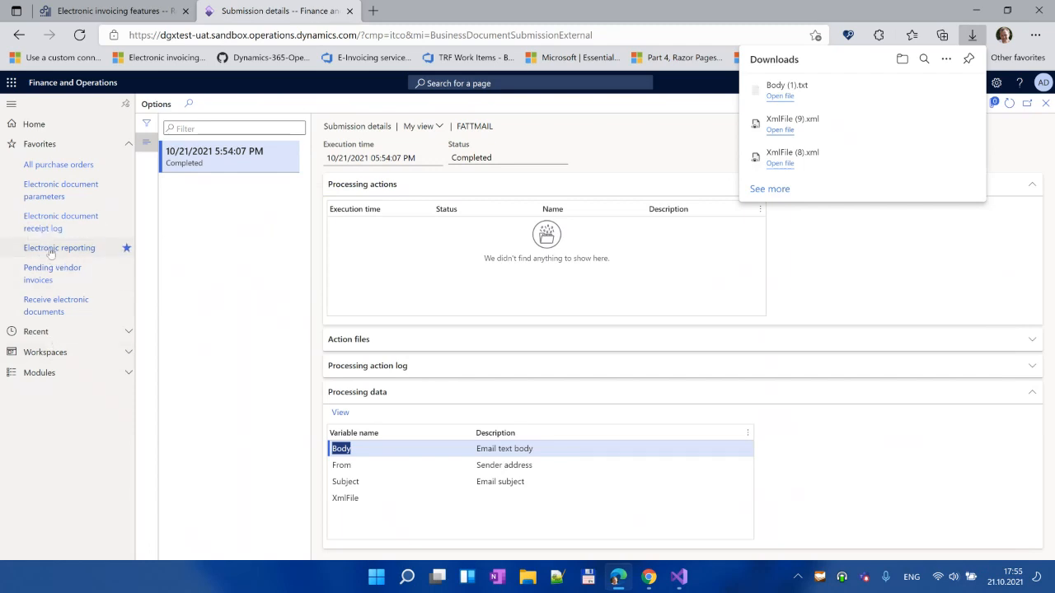
{"action": "left_click", "coordinate": [45, 195]}
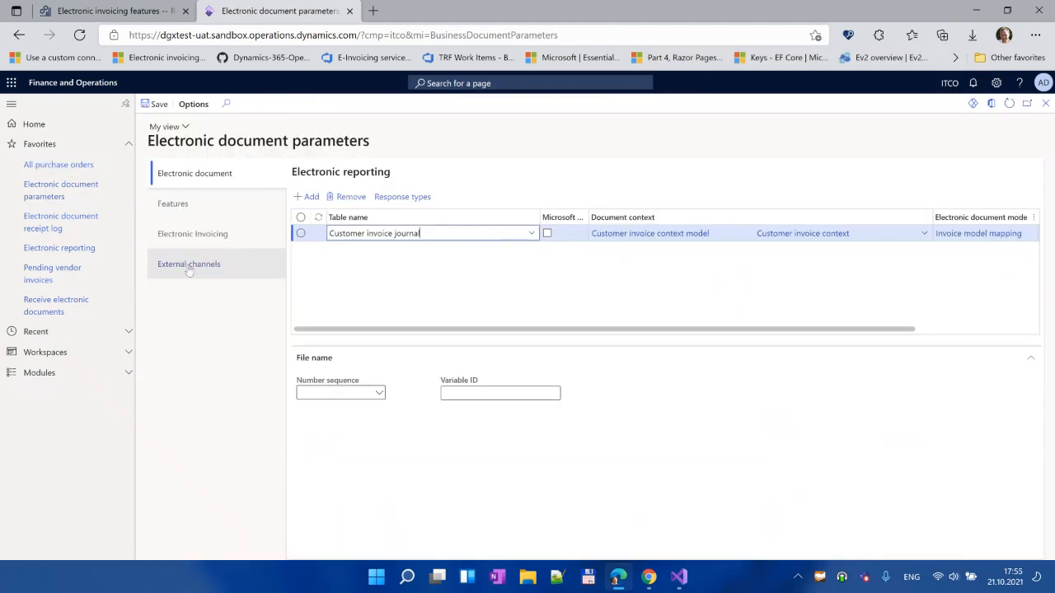
Step: Show the External channels settings and highlight the FattMail channel name
{"action": "left_click", "coordinate": [189, 265]}
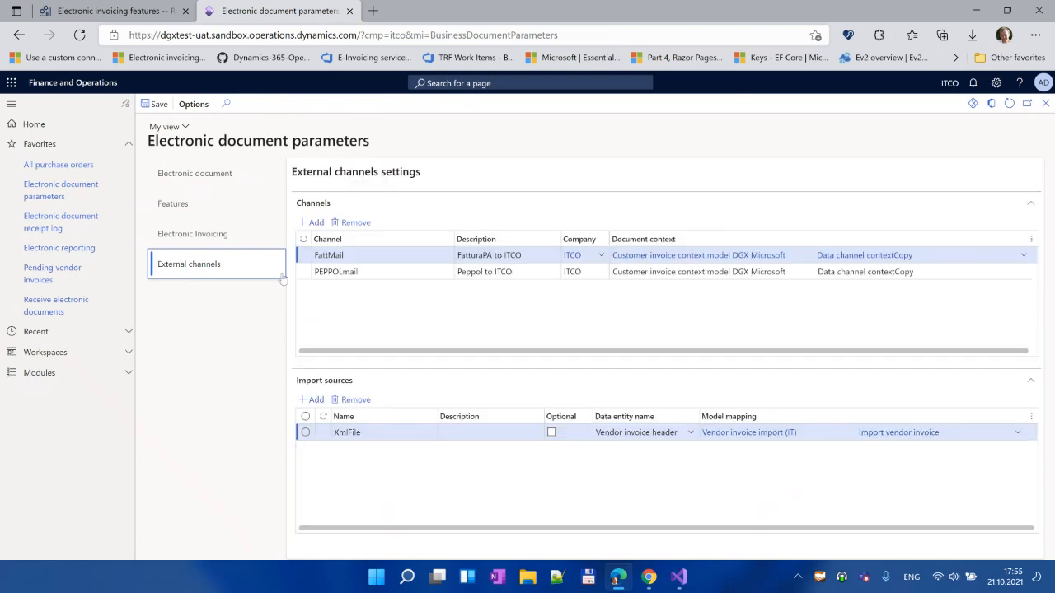
{"action": "left_click", "coordinate": [368, 247]}
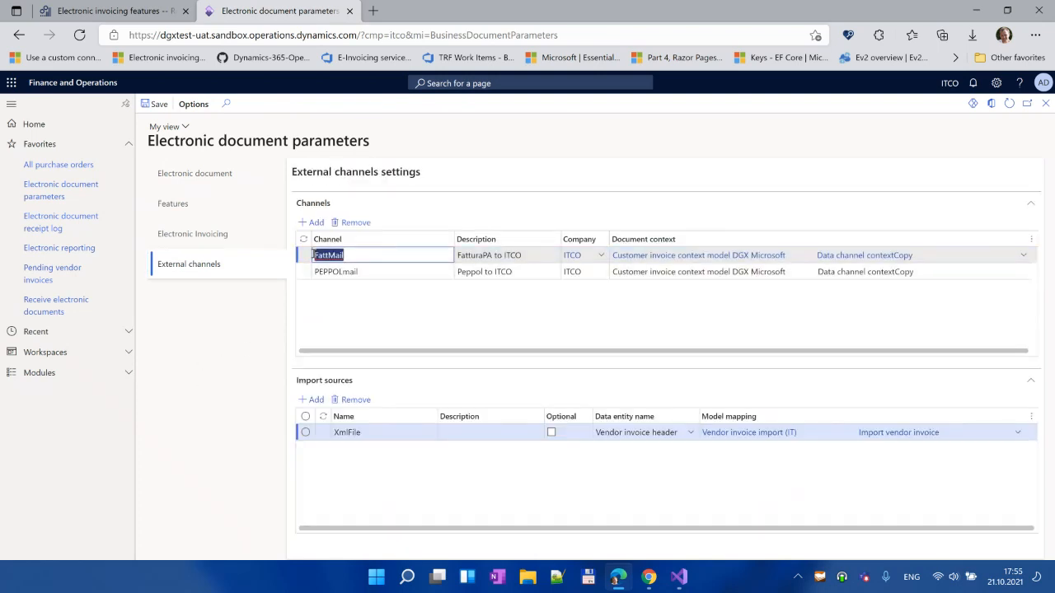
{"action": "left_click", "coordinate": [367, 255]}
{"action": "double_click", "coordinate": [355, 255]}
{"action": "left_click_drag", "start_coordinate": [351, 254], "coordinate": [306, 260]}
{"action": "left_click", "coordinate": [366, 255]}
Step: Highlight the XmlFile import source name for the FattMail channel
{"action": "left_click", "coordinate": [376, 432]}
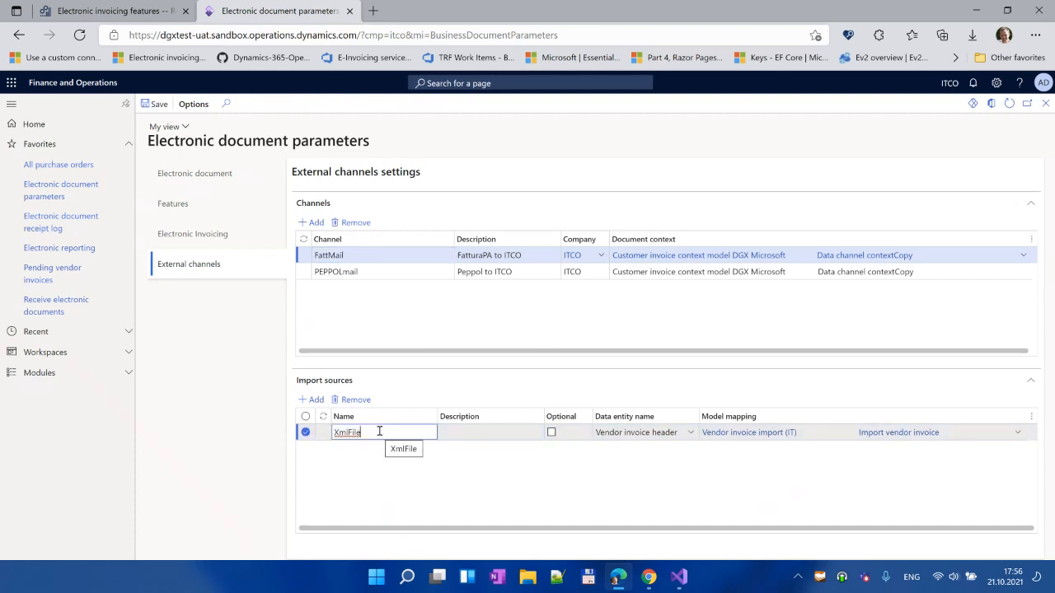
{"action": "left_click_drag", "start_coordinate": [379, 432], "coordinate": [331, 434]}
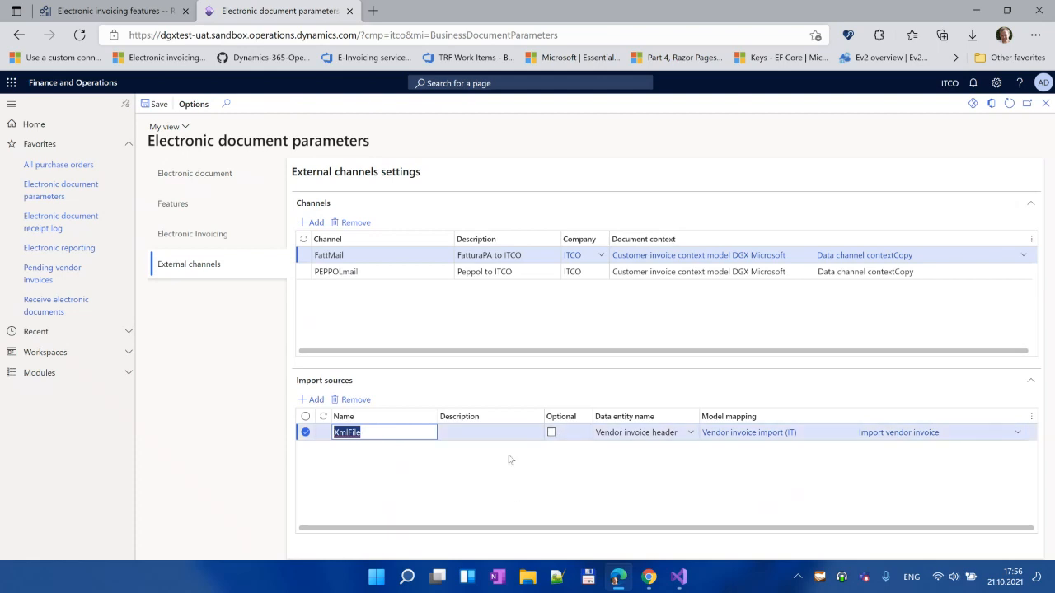
{"action": "left_click", "coordinate": [388, 433]}
{"action": "left_click_drag", "start_coordinate": [381, 432], "coordinate": [323, 439]}
{"action": "left_click", "coordinate": [384, 434]}
{"action": "left_click", "coordinate": [103, 10]}
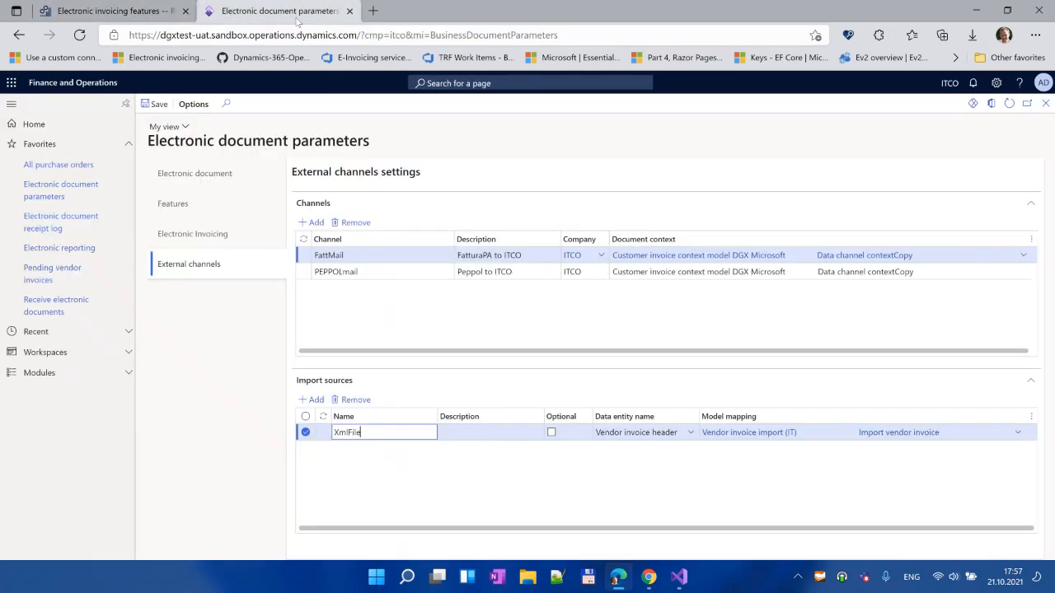
{"action": "left_click", "coordinate": [272, 10]}
{"action": "mouse_move", "coordinate": [436, 579]}
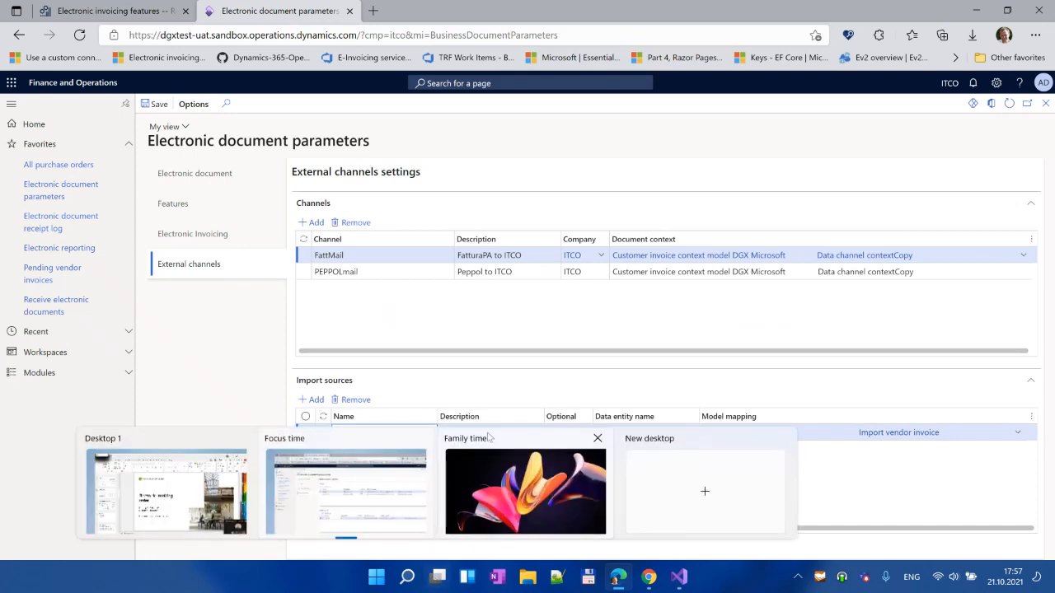